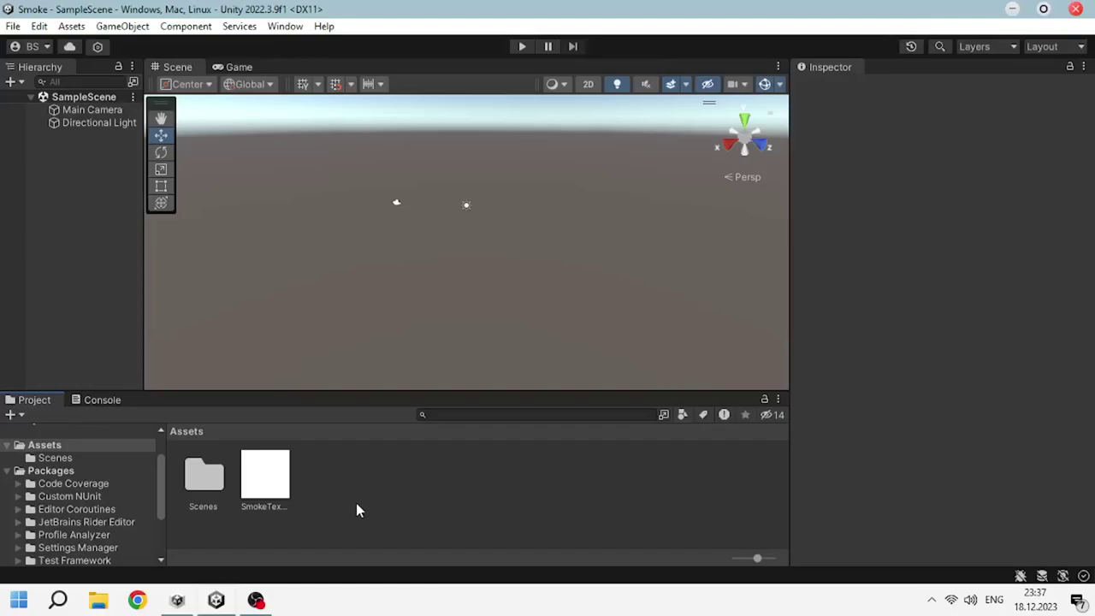
- Add a Plane named Ground and scale it to 10 on X and Z
{"action": "right_click", "coordinate": [86, 231]}
{"action": "mouse_move", "coordinate": [146, 422]}
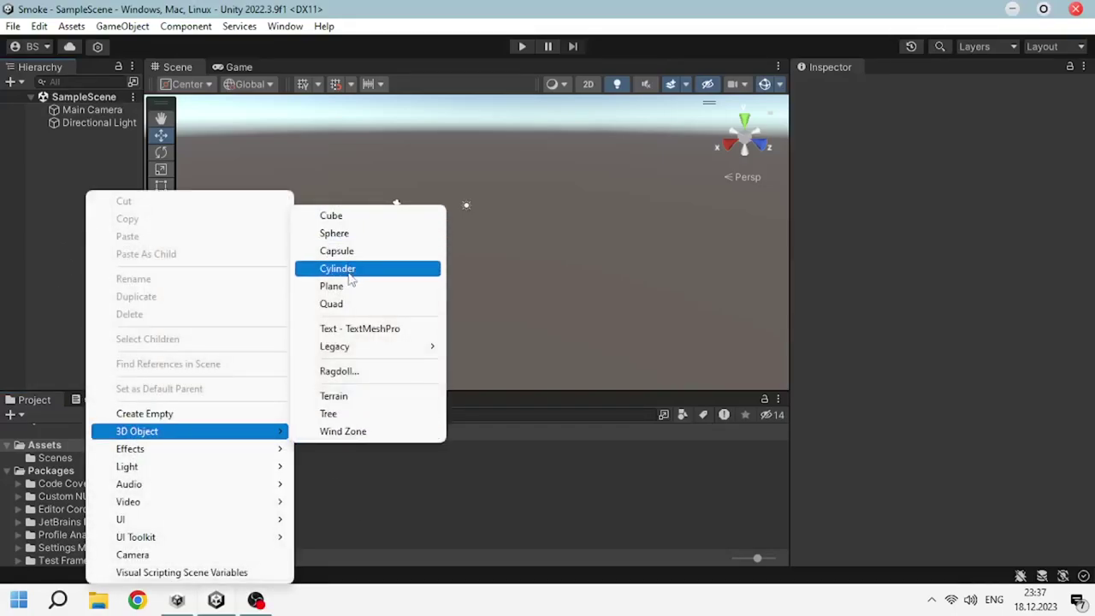
{"action": "left_click", "coordinate": [342, 286]}
{"action": "type", "text": "Ground"}
{"action": "key", "text": "Return"}
{"action": "left_click", "coordinate": [928, 181]}
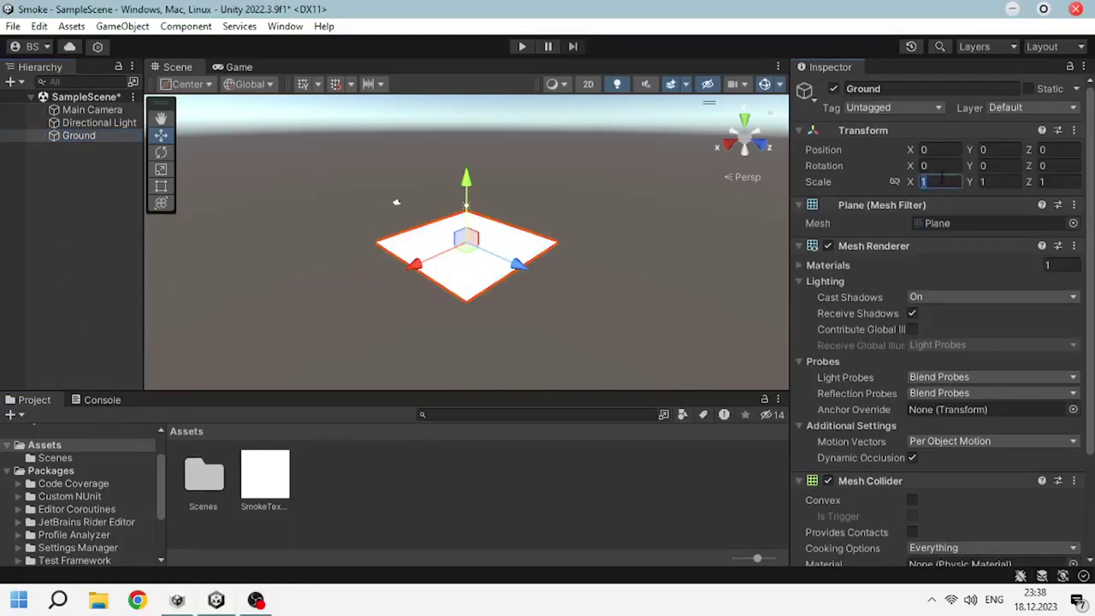
{"action": "type", "text": "10"}
{"action": "key", "text": "Tab"}
{"action": "key", "text": "Tab"}
{"action": "type", "text": "10"}
- Create a brown Ground material and apply it to the plane
{"action": "right_click", "coordinate": [336, 481]}
{"action": "mouse_move", "coordinate": [379, 29]}
{"action": "left_click", "coordinate": [645, 402]}
{"action": "type", "text": "und"}
{"action": "key", "text": "Return"}
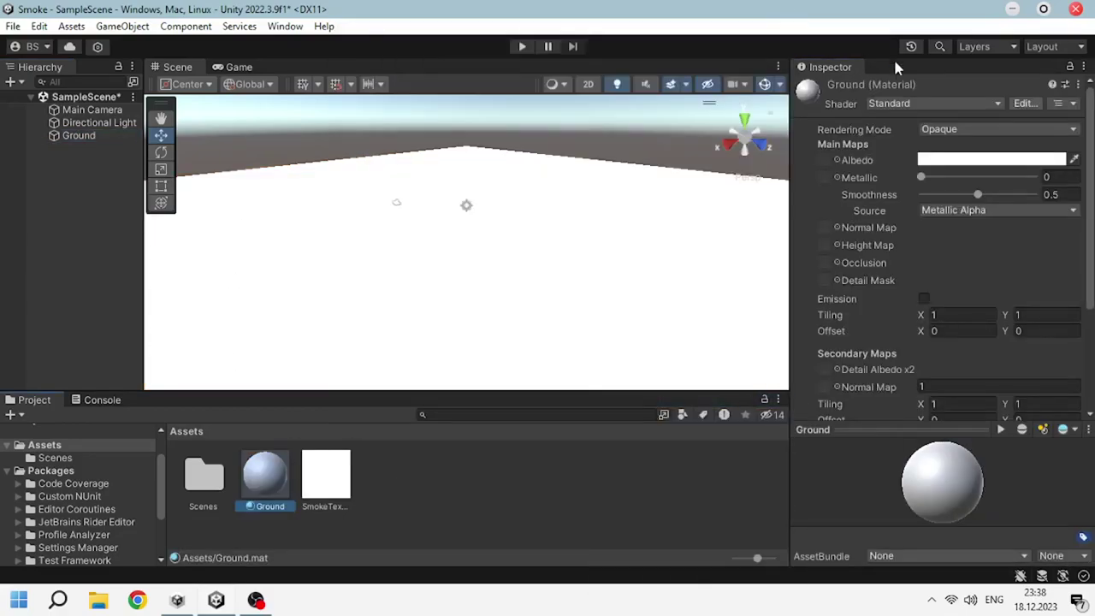
{"action": "left_click", "coordinate": [990, 160]}
{"action": "left_click", "coordinate": [984, 298]}
{"action": "left_click_drag", "start_coordinate": [265, 475], "coordinate": [438, 332]}
- Add a Cube to the scene and name it Wall
{"action": "right_click", "coordinate": [60, 181]}
{"action": "mouse_move", "coordinate": [97, 422]}
{"action": "left_click", "coordinate": [308, 208]}
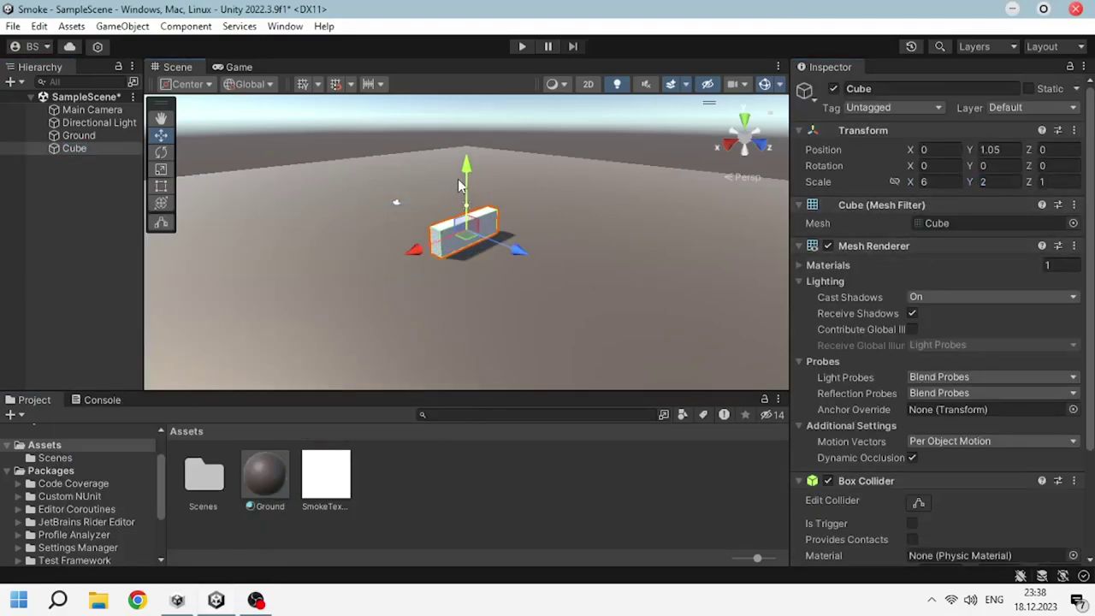
{"action": "type", "text": "Wall"}
{"action": "key", "text": "Return"}
{"action": "left_click", "coordinate": [108, 209]}
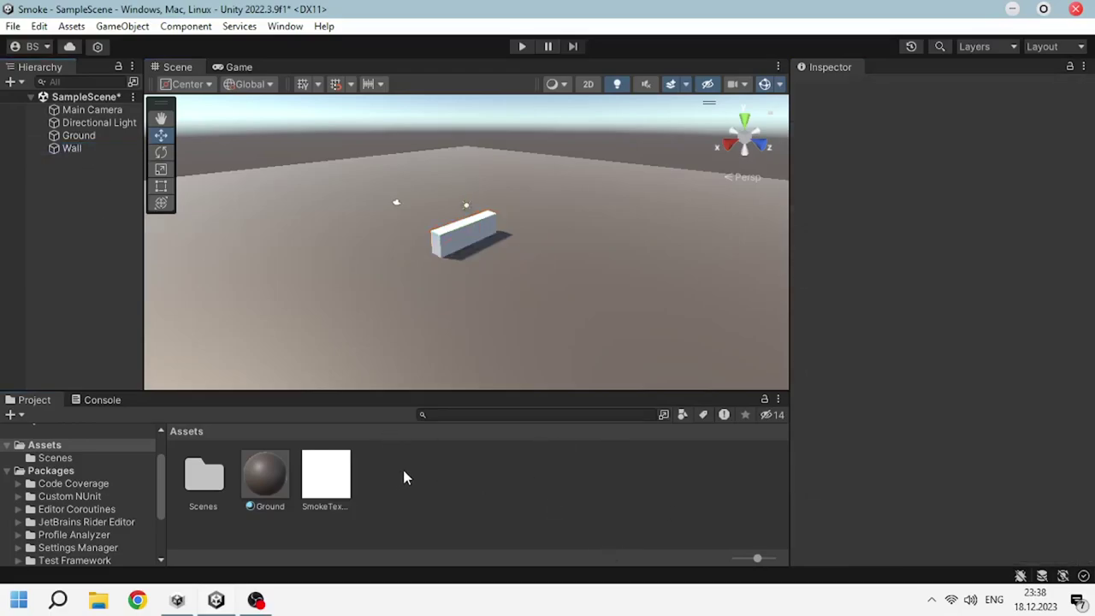
- Duplicate the Ground material as Wall, apply it to the wall block, and colour it purple
{"action": "right_click", "coordinate": [403, 471]}
{"action": "left_click", "coordinate": [265, 474]}
{"action": "key", "text": "ctrl+d"}
{"action": "key", "text": "F2"}
{"action": "type", "text": "Wa"}
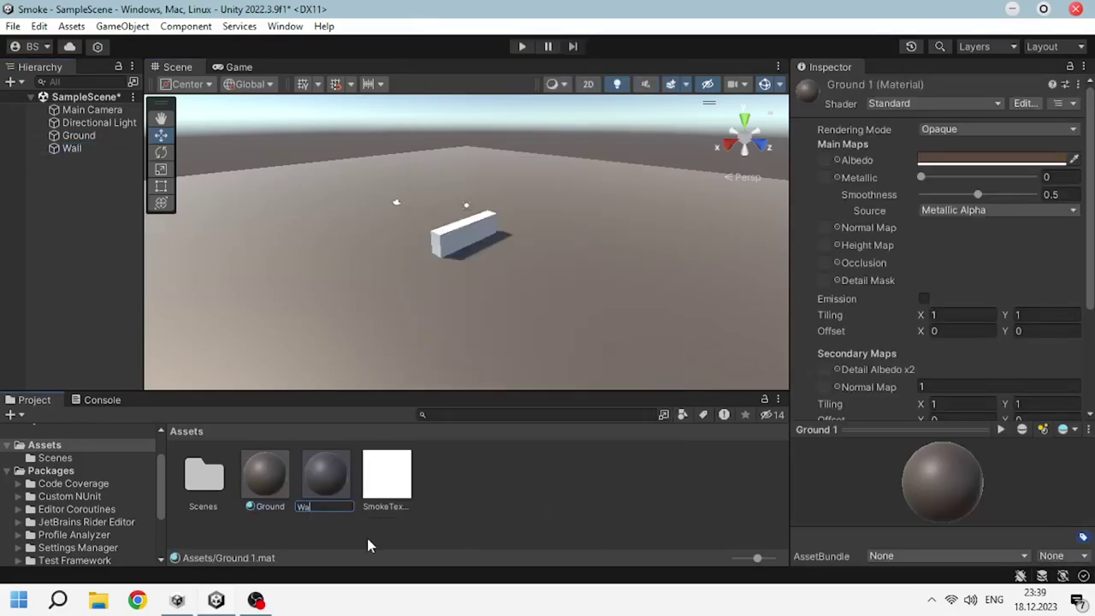
{"action": "type", "text": "ll"}
{"action": "key", "text": "Return"}
{"action": "left_click_drag", "start_coordinate": [386, 479], "coordinate": [466, 236]}
{"action": "left_click", "coordinate": [992, 160]}
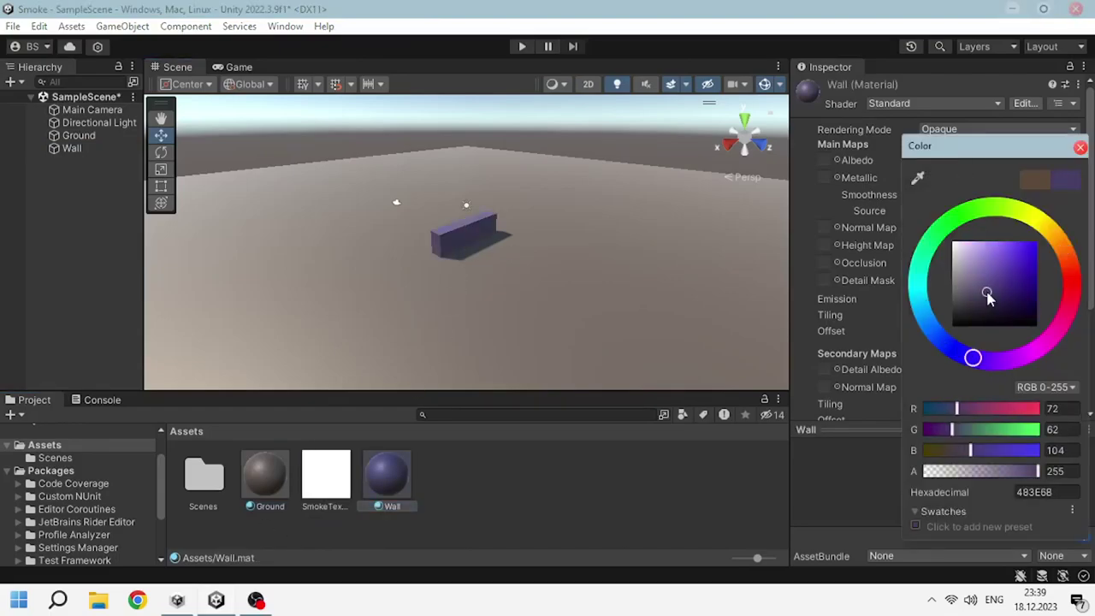
{"action": "right_click", "coordinate": [149, 272]}
- Add a Particle System whose Renderer draws particles as Cube meshes
{"action": "left_click", "coordinate": [312, 452]}
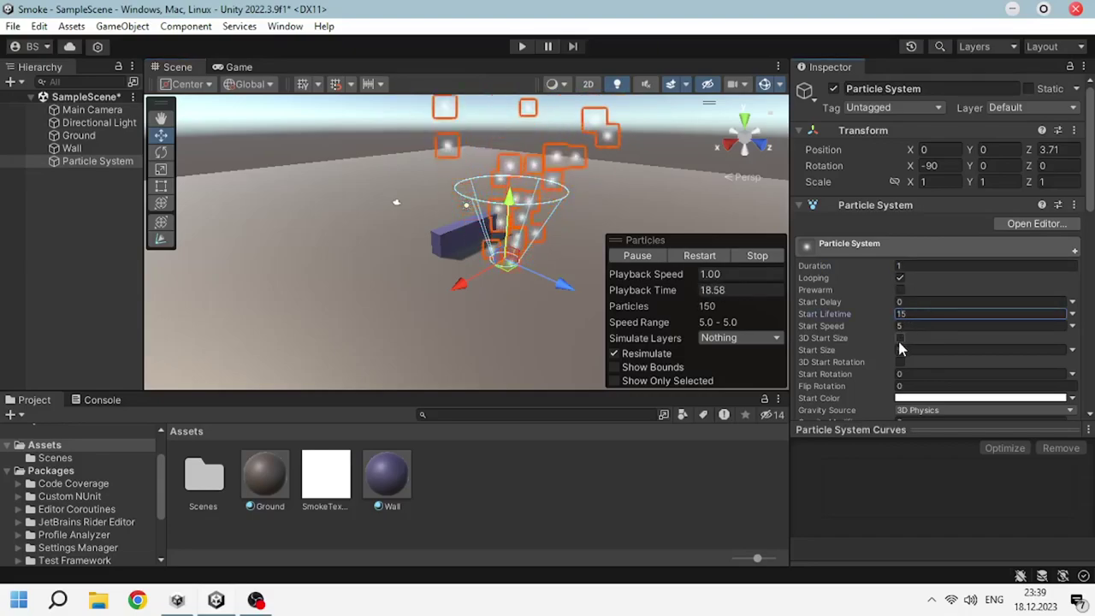
{"action": "scroll", "coordinate": [907, 338], "scroll_direction": "down", "scroll_amount": 5}
{"action": "scroll", "coordinate": [914, 334], "scroll_direction": "down", "scroll_amount": 5}
{"action": "left_click", "coordinate": [826, 313]}
{"action": "scroll", "coordinate": [923, 300], "scroll_direction": "down", "scroll_amount": 2}
{"action": "left_click", "coordinate": [928, 285]}
{"action": "left_click", "coordinate": [928, 381]}
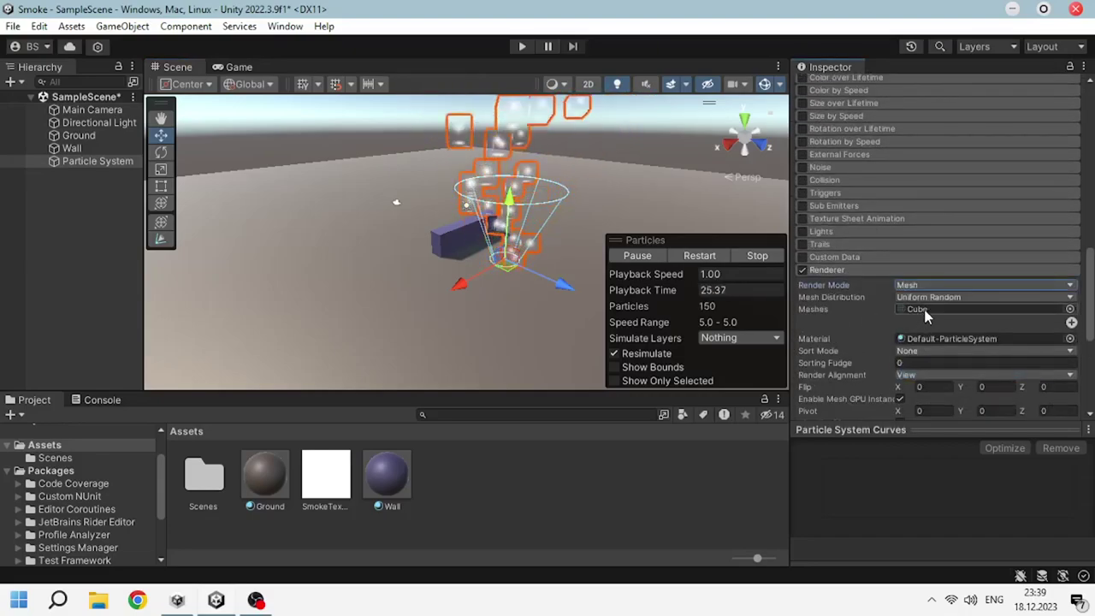
- Create a new material asset named Smoke
{"action": "right_click", "coordinate": [487, 484]}
{"action": "mouse_move", "coordinate": [525, 29]}
{"action": "left_click", "coordinate": [774, 400]}
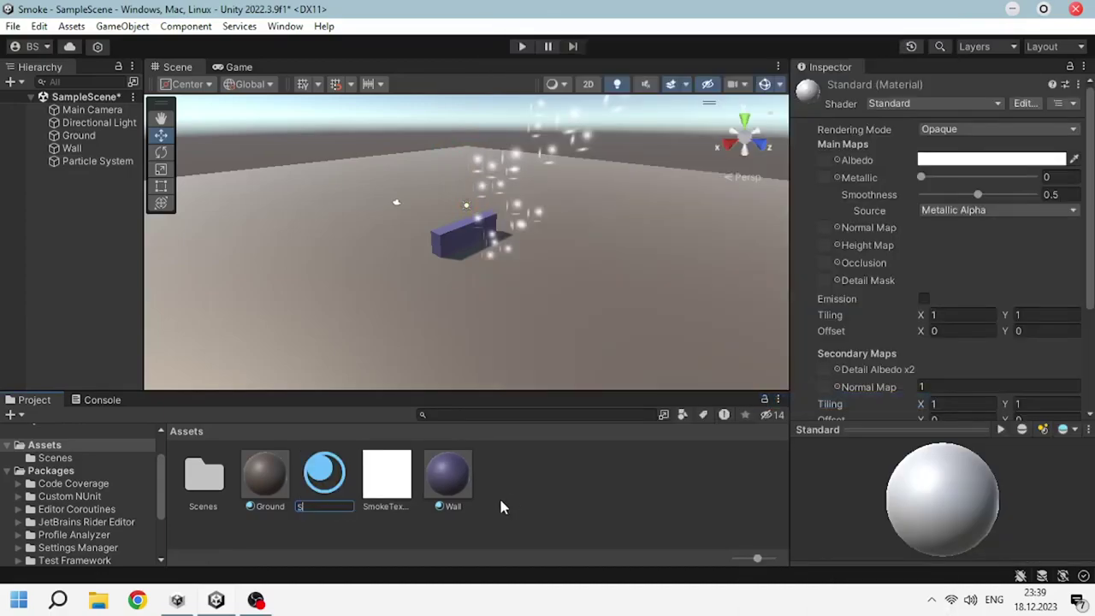
{"action": "type", "text": "Smoke"}
{"action": "key", "text": "Return"}
- Set the particle system's emitter Shape to Sphere
{"action": "left_click", "coordinate": [98, 160]}
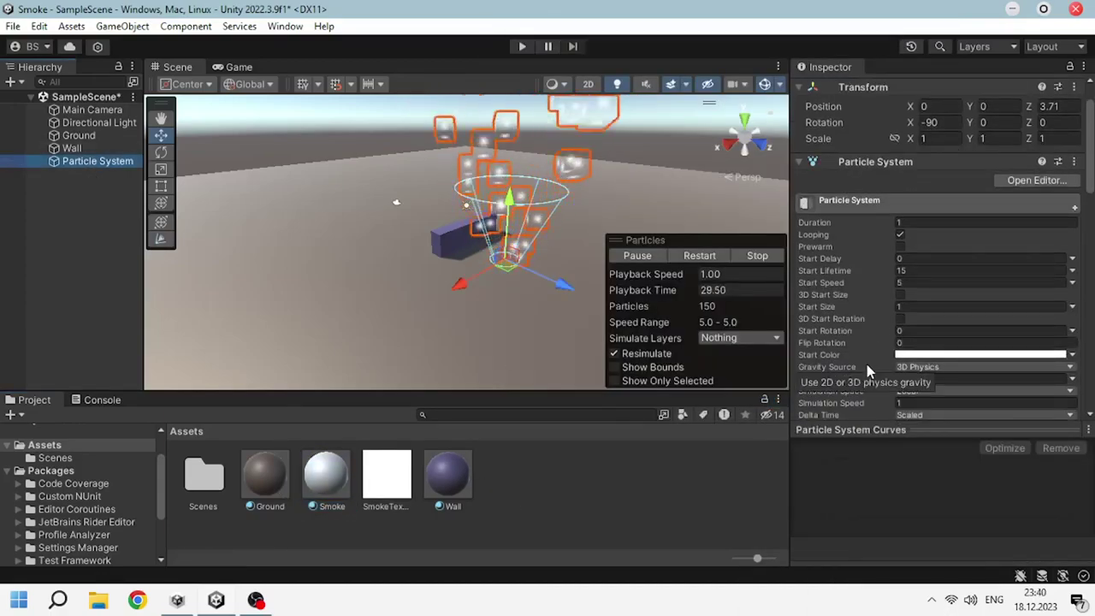
{"action": "scroll", "coordinate": [839, 381], "scroll_direction": "down", "scroll_amount": 6}
{"action": "scroll", "coordinate": [839, 381], "scroll_direction": "down", "scroll_amount": 4}
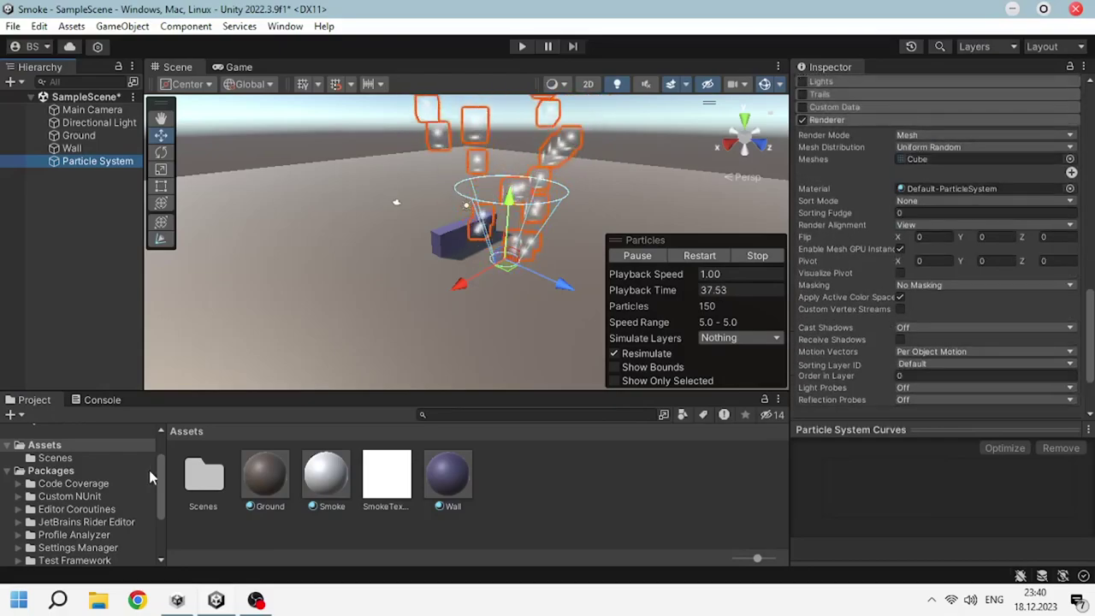
{"action": "scroll", "coordinate": [835, 248], "scroll_direction": "up", "scroll_amount": 5}
{"action": "scroll", "coordinate": [835, 248], "scroll_direction": "up", "scroll_amount": 4}
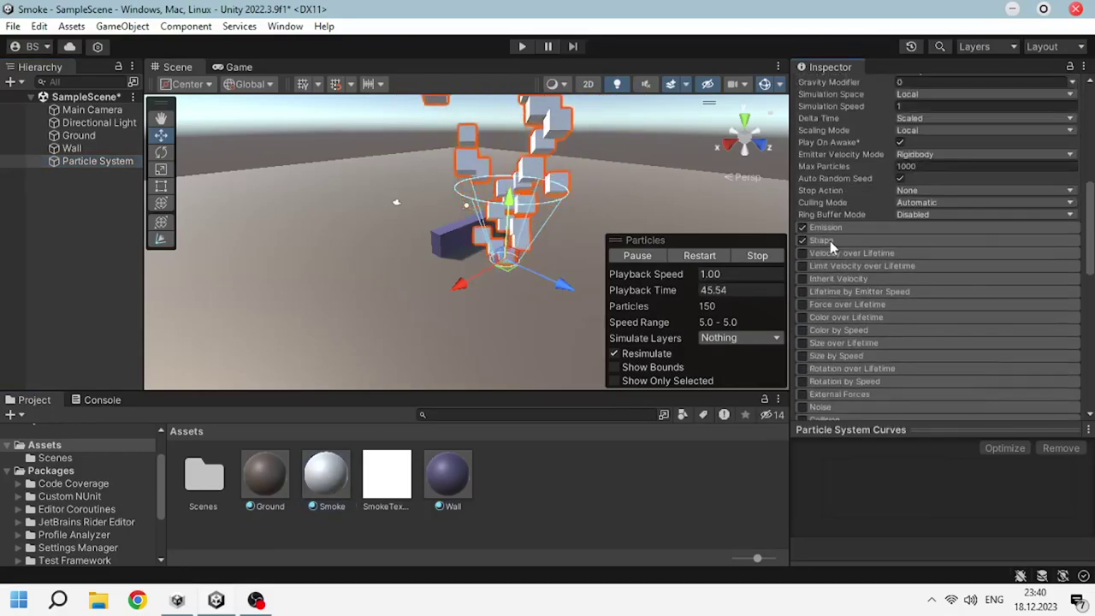
{"action": "left_click", "coordinate": [823, 240]}
{"action": "scroll", "coordinate": [836, 229], "scroll_direction": "up", "scroll_amount": 5}
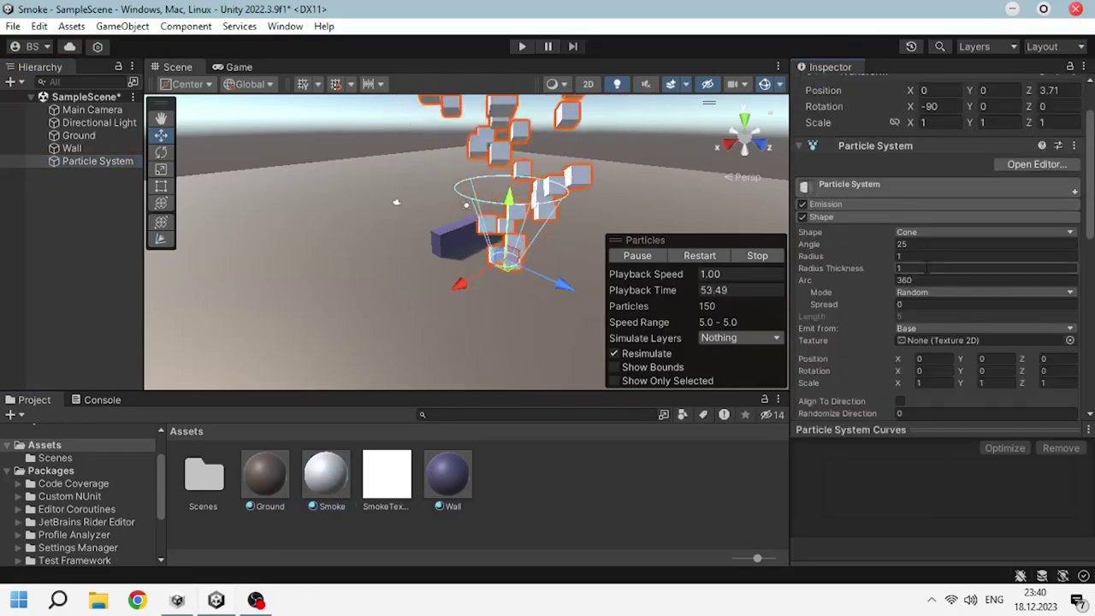
{"action": "left_click", "coordinate": [984, 232]}
{"action": "left_click", "coordinate": [940, 248]}
{"action": "scroll", "coordinate": [880, 293], "scroll_direction": "down", "scroll_amount": 2}
{"action": "scroll", "coordinate": [855, 248], "scroll_direction": "up", "scroll_amount": 2}
{"action": "left_click", "coordinate": [839, 204]}
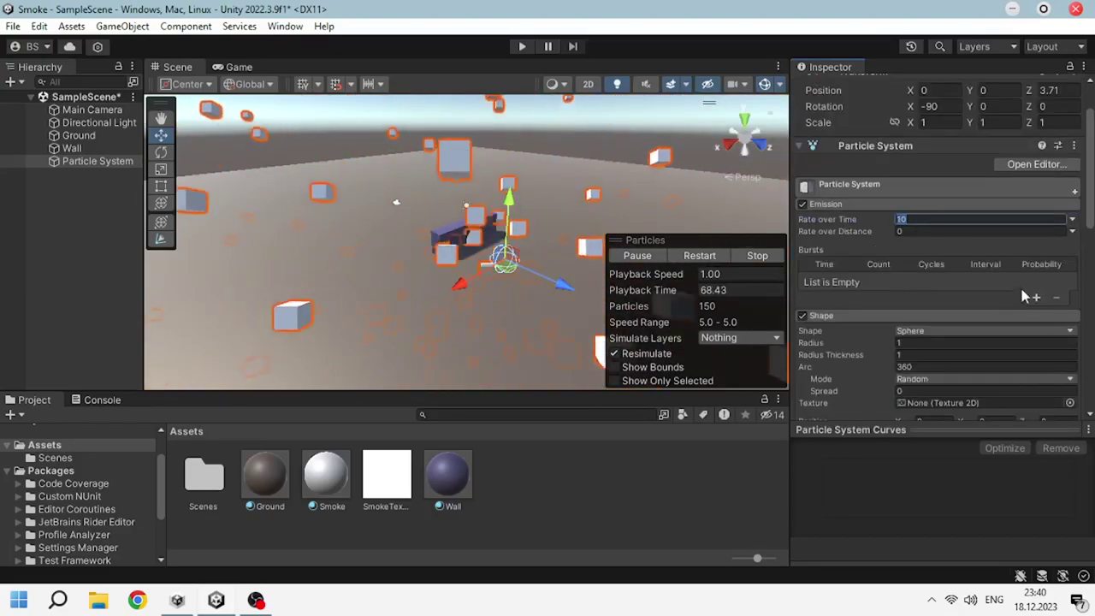
- Add an emission burst of 128 particles with 8 cycles at 0.1 interval
{"action": "left_click", "coordinate": [1036, 300]}
{"action": "double_click", "coordinate": [868, 281]}
{"action": "type", "text": "128"}
{"action": "key", "text": "Tab"}
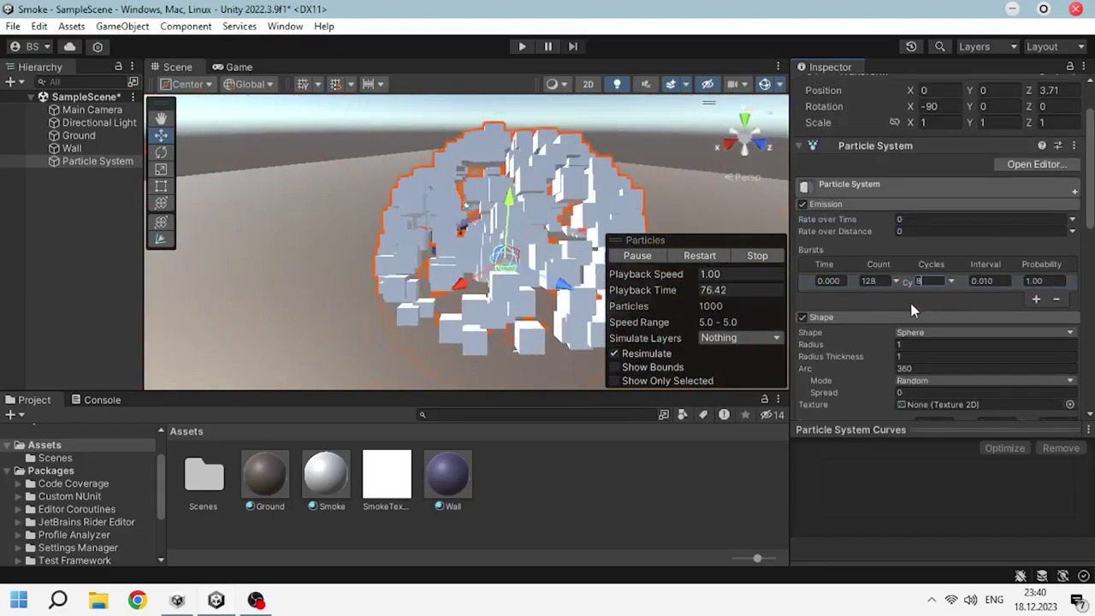
{"action": "key", "text": "Tab"}
{"action": "type", "text": "0.1"}
{"action": "key", "text": "Return"}
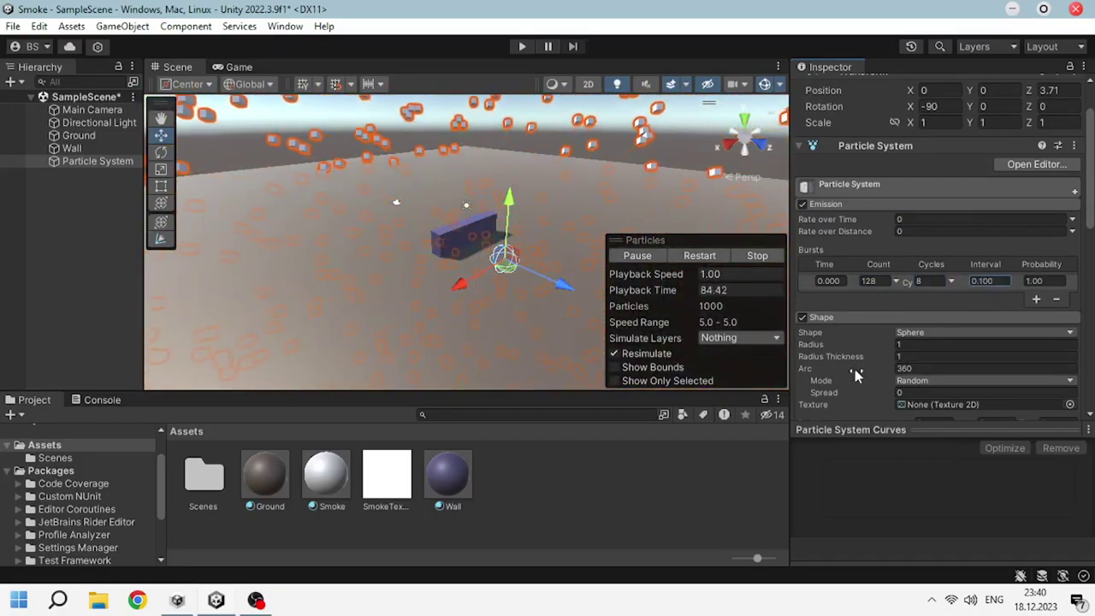
- Enable Limit Velocity over Lifetime with Dampen 0.06
{"action": "scroll", "coordinate": [876, 280], "scroll_direction": "down", "scroll_amount": 2}
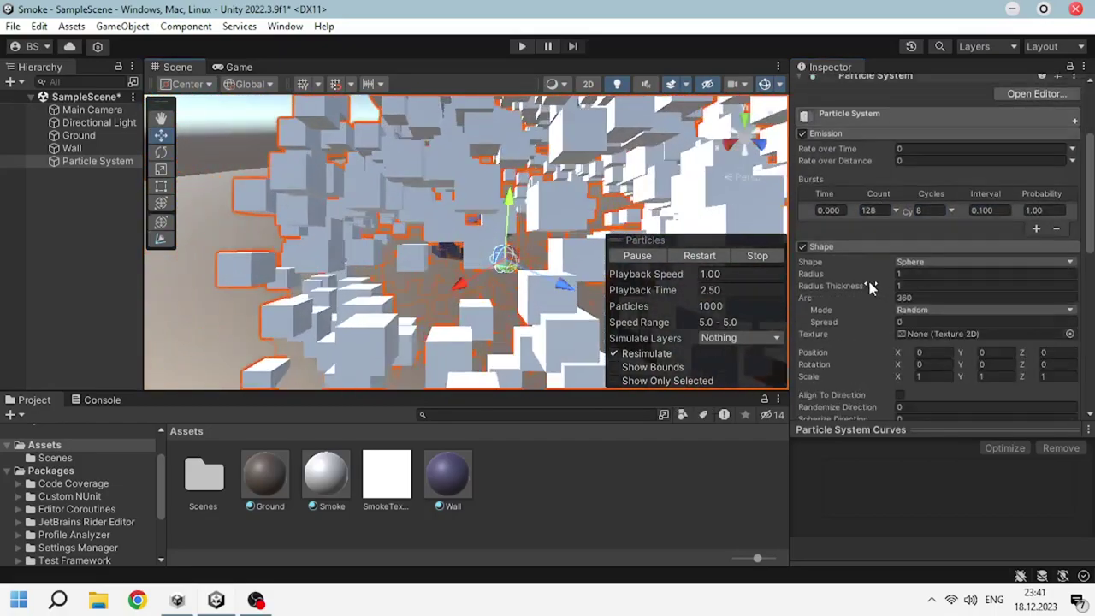
{"action": "scroll", "coordinate": [852, 322], "scroll_direction": "down", "scroll_amount": 3}
{"action": "left_click", "coordinate": [852, 319]}
{"action": "scroll", "coordinate": [859, 307], "scroll_direction": "down", "scroll_amount": 2}
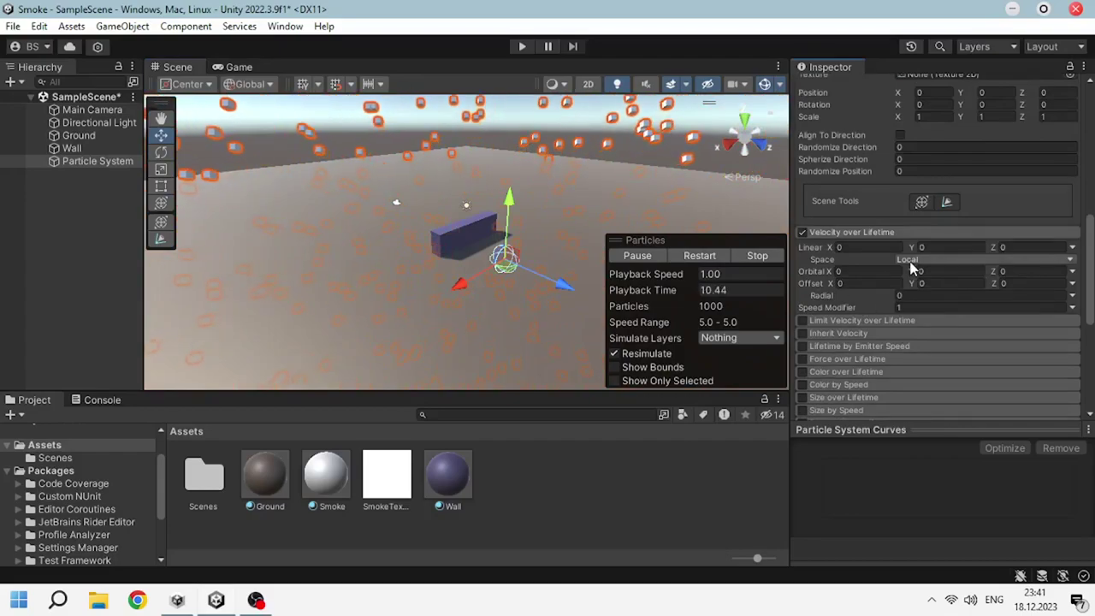
{"action": "left_click", "coordinate": [801, 320]}
{"action": "left_click", "coordinate": [911, 284]}
{"action": "type", "text": "0.06"}
{"action": "key", "text": "Return"}
- Frame the particle system in the view and switch Start Speed to Curve mode
{"action": "left_click_drag", "start_coordinate": [543, 305], "coordinate": [427, 235], "text": "alt"}
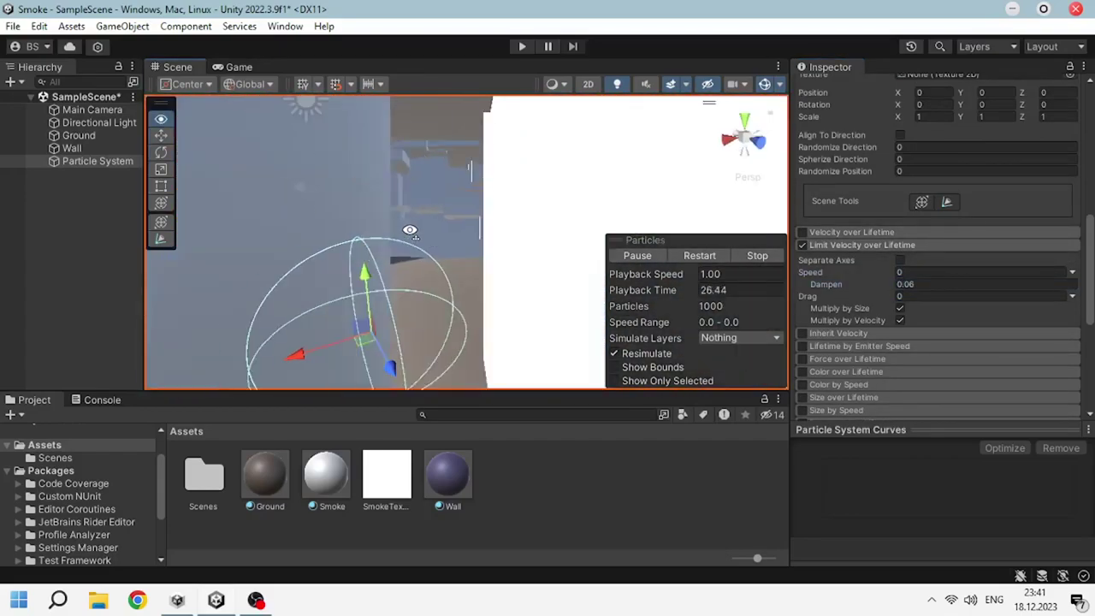
{"action": "scroll", "coordinate": [908, 244], "scroll_direction": "up", "scroll_amount": 10}
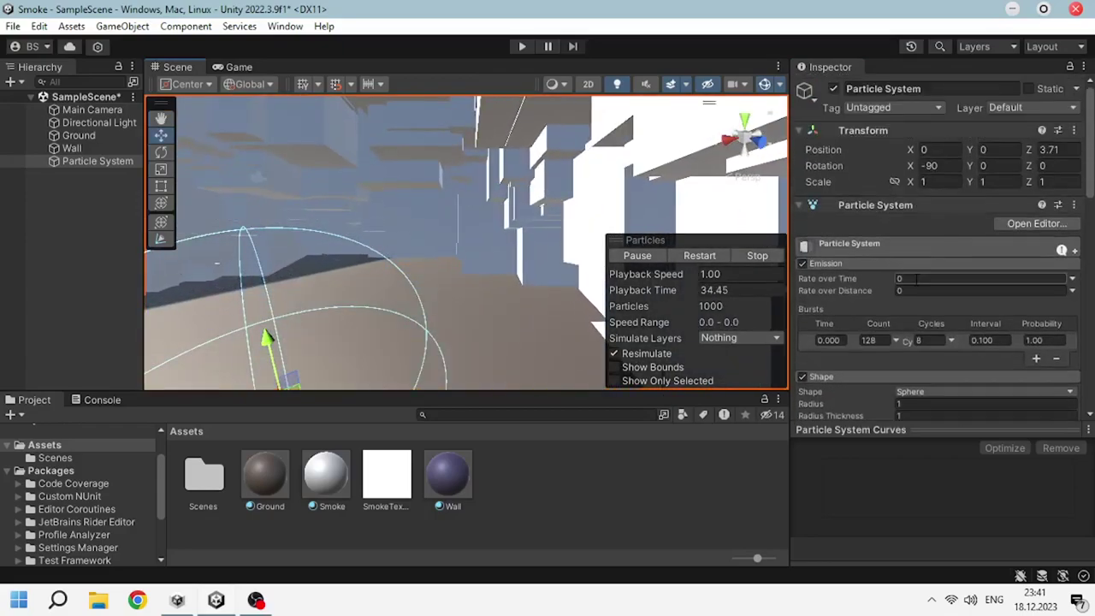
{"action": "scroll", "coordinate": [906, 282], "scroll_direction": "down", "scroll_amount": 3}
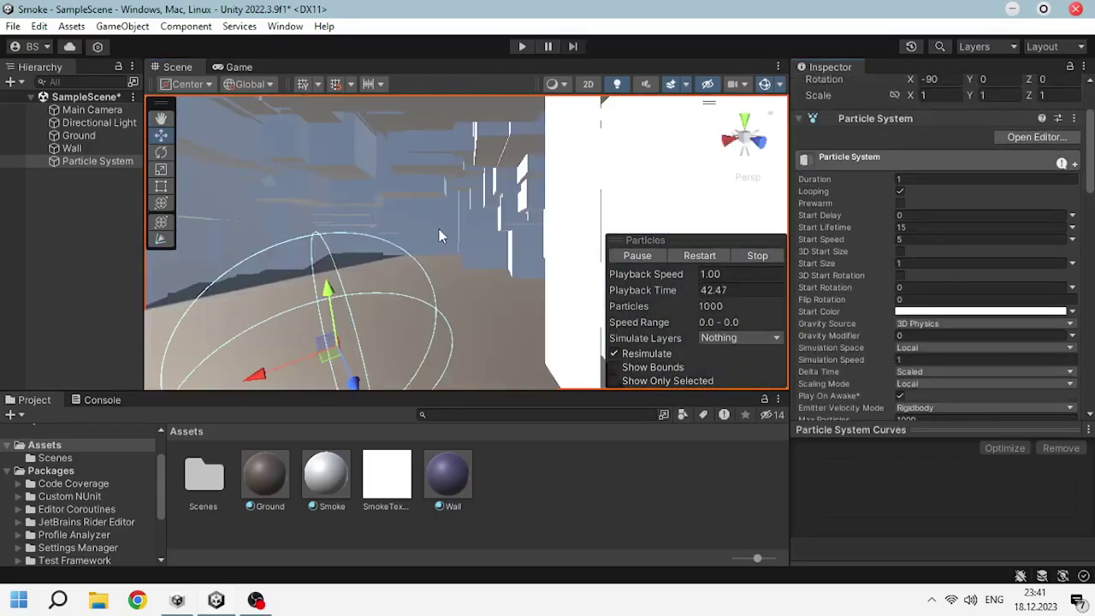
{"action": "scroll", "coordinate": [855, 338], "scroll_direction": "down", "scroll_amount": 4}
{"action": "key", "text": "f"}
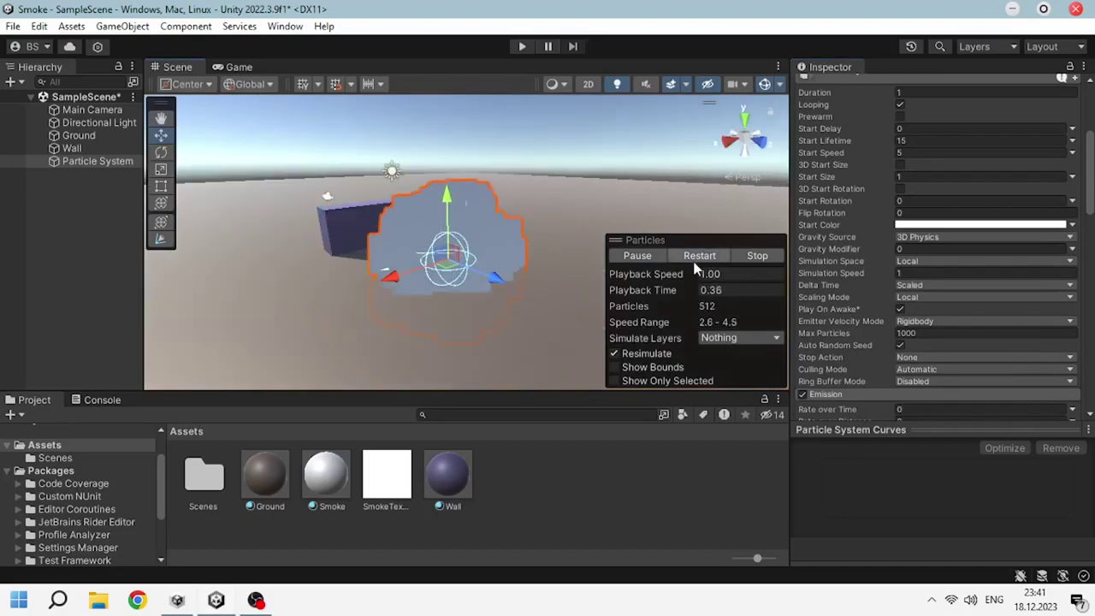
{"action": "scroll", "coordinate": [893, 318], "scroll_direction": "down", "scroll_amount": 8}
{"action": "scroll", "coordinate": [863, 323], "scroll_direction": "down", "scroll_amount": 2}
{"action": "scroll", "coordinate": [863, 319], "scroll_direction": "up", "scroll_amount": 5}
{"action": "scroll", "coordinate": [864, 279], "scroll_direction": "up", "scroll_amount": 5}
{"action": "scroll", "coordinate": [852, 285], "scroll_direction": "up", "scroll_amount": 5}
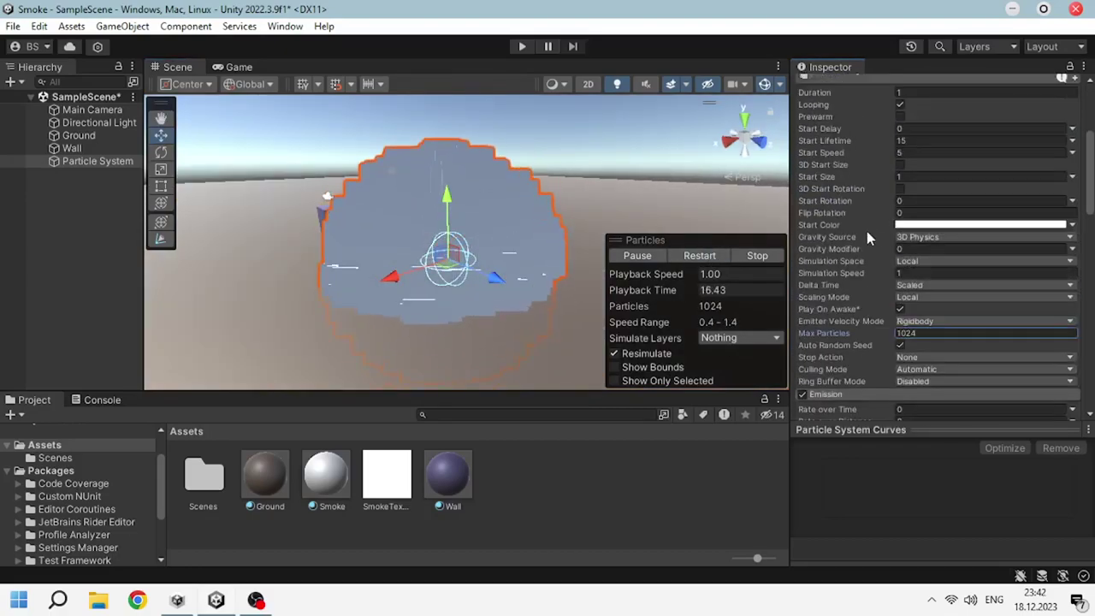
{"action": "left_click", "coordinate": [1071, 152]}
{"action": "left_click", "coordinate": [938, 158]}
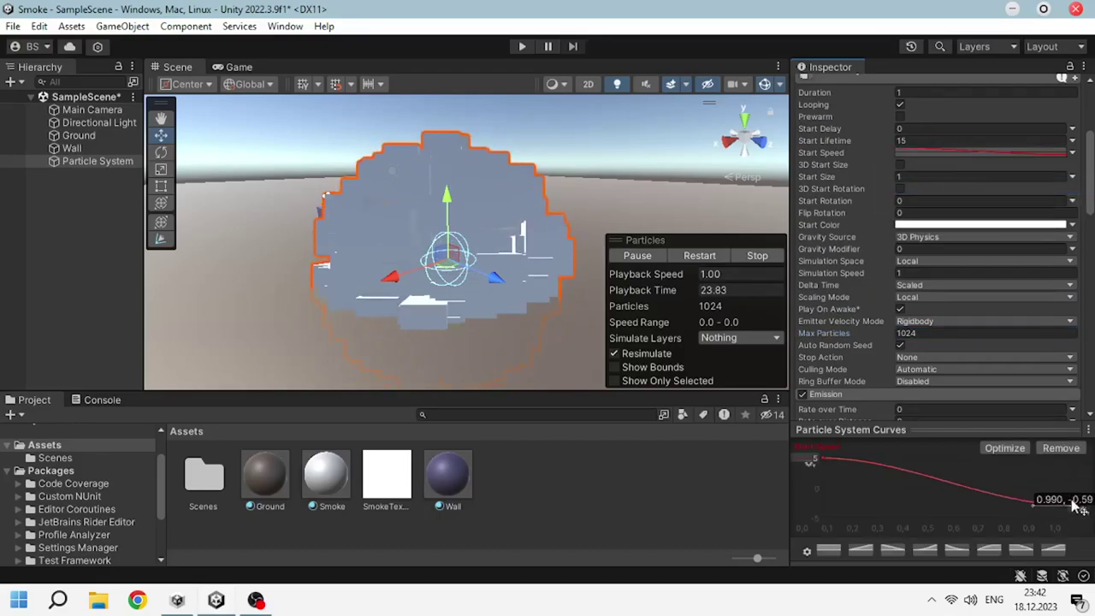
- Enable Size over Lifetime, shape its curve to end at zero, and restart the simulation
{"action": "mouse_move", "coordinate": [697, 340]}
{"action": "left_mouse_down", "text": "alt"}
{"action": "mouse_move", "coordinate": [451, 317]}
{"action": "mouse_move", "coordinate": [548, 318]}
{"action": "left_mouse_up", "text": "alt"}
{"action": "scroll", "coordinate": [842, 335], "scroll_direction": "down", "scroll_amount": 5}
{"action": "scroll", "coordinate": [842, 335], "scroll_direction": "down", "scroll_amount": 5}
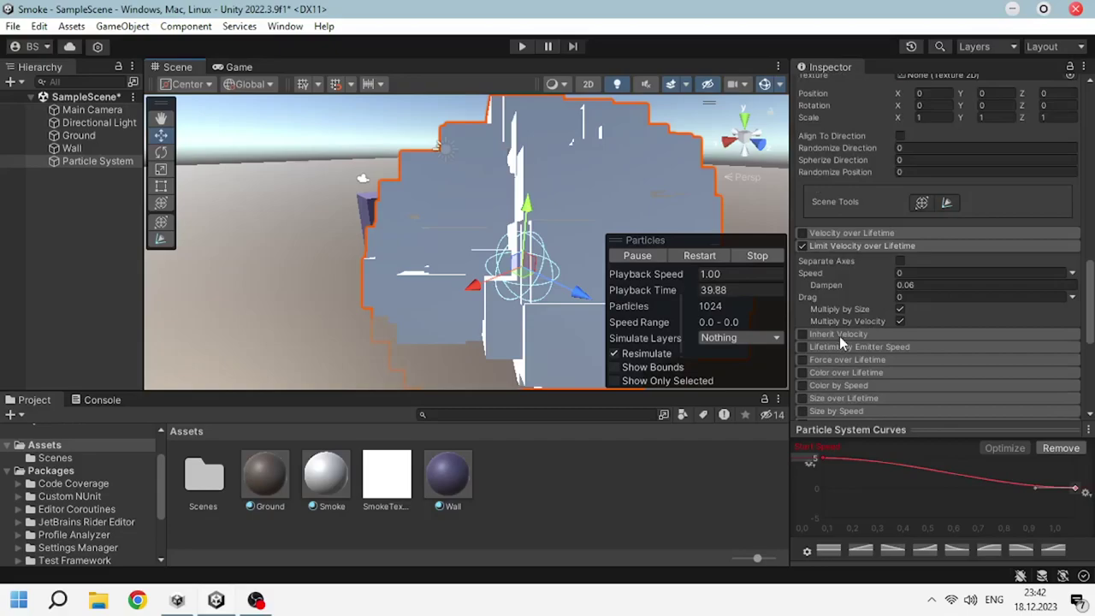
{"action": "scroll", "coordinate": [808, 302], "scroll_direction": "down", "scroll_amount": 5}
{"action": "scroll", "coordinate": [837, 376], "scroll_direction": "down", "scroll_amount": 5}
{"action": "left_click", "coordinate": [801, 268]}
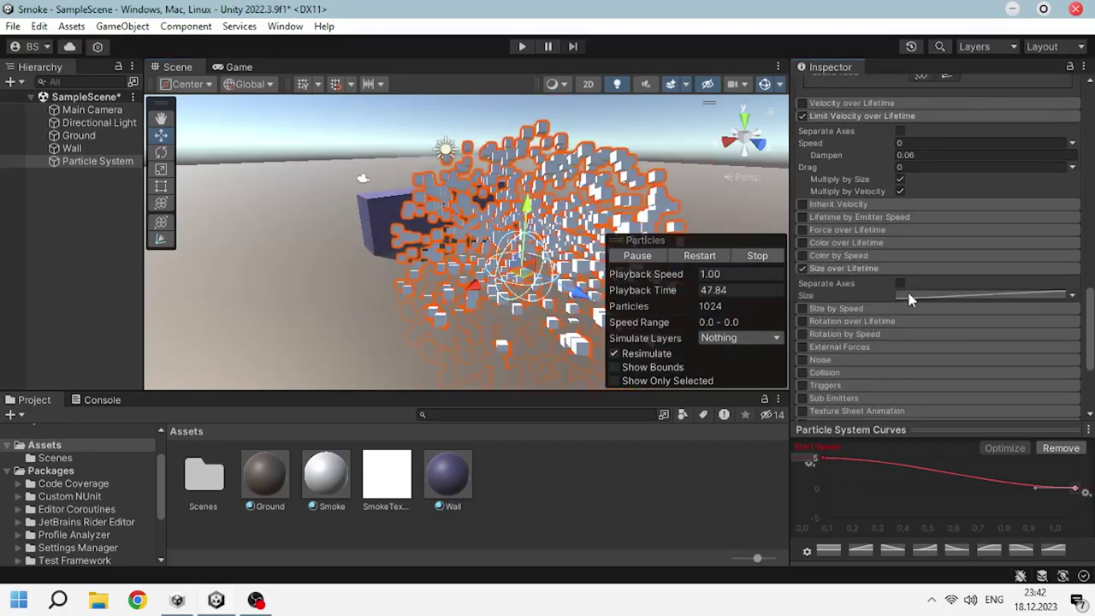
{"action": "left_click", "coordinate": [984, 294]}
{"action": "mouse_move", "coordinate": [816, 485]}
{"action": "left_mouse_down"}
{"action": "mouse_move", "coordinate": [851, 492]}
{"action": "mouse_move", "coordinate": [843, 459]}
{"action": "left_mouse_up"}
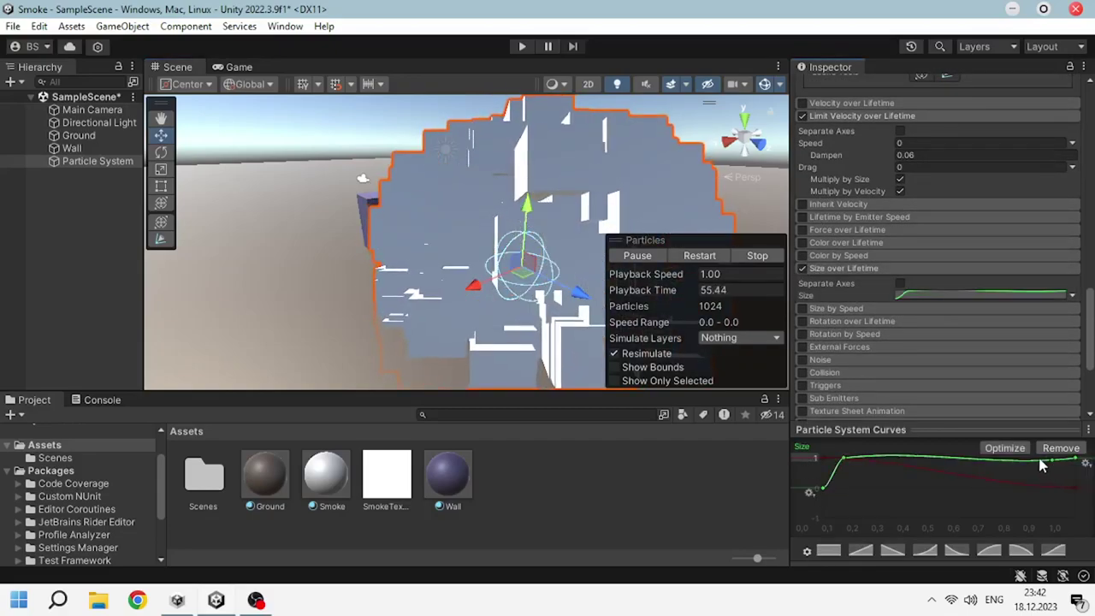
{"action": "left_click_drag", "start_coordinate": [1075, 462], "coordinate": [1075, 488]}
{"action": "left_click_drag", "start_coordinate": [548, 342], "coordinate": [614, 325], "text": "alt"}
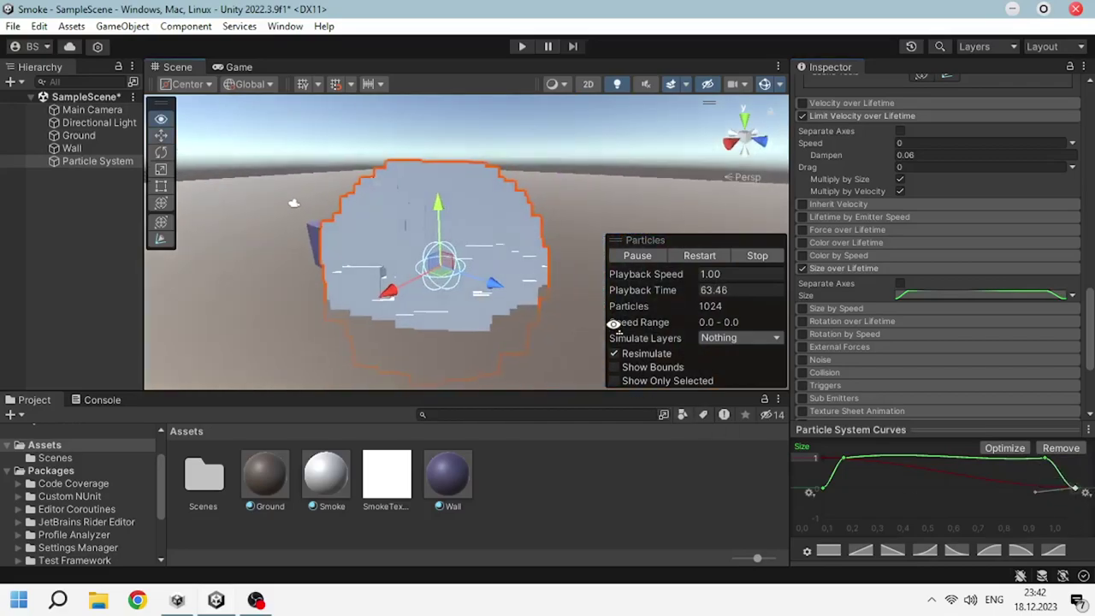
{"action": "left_click", "coordinate": [699, 255]}
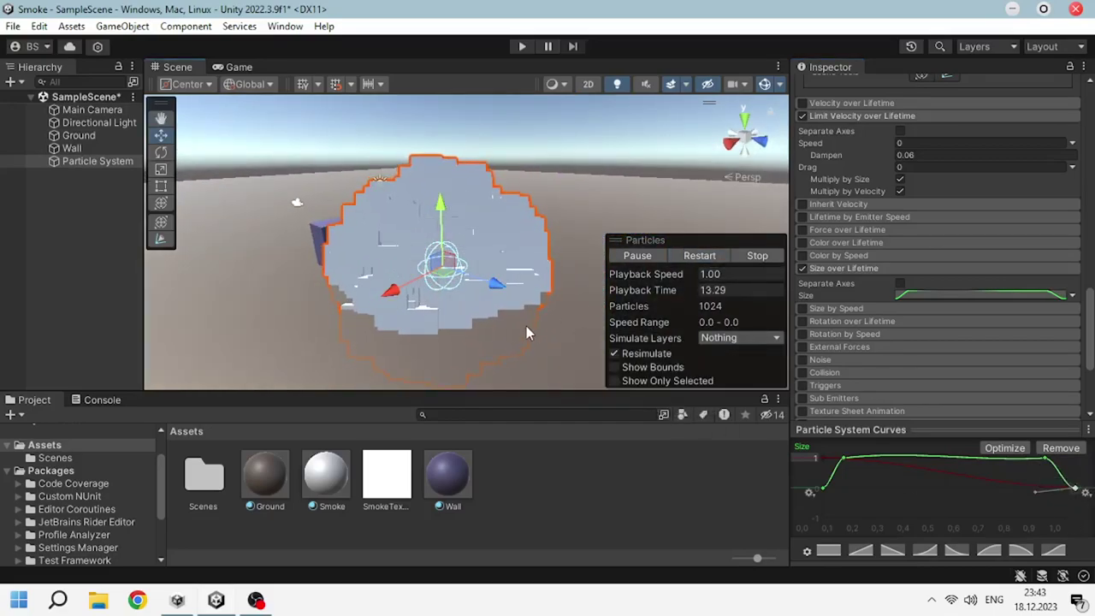
{"action": "scroll", "coordinate": [913, 350], "scroll_direction": "down", "scroll_amount": 3}
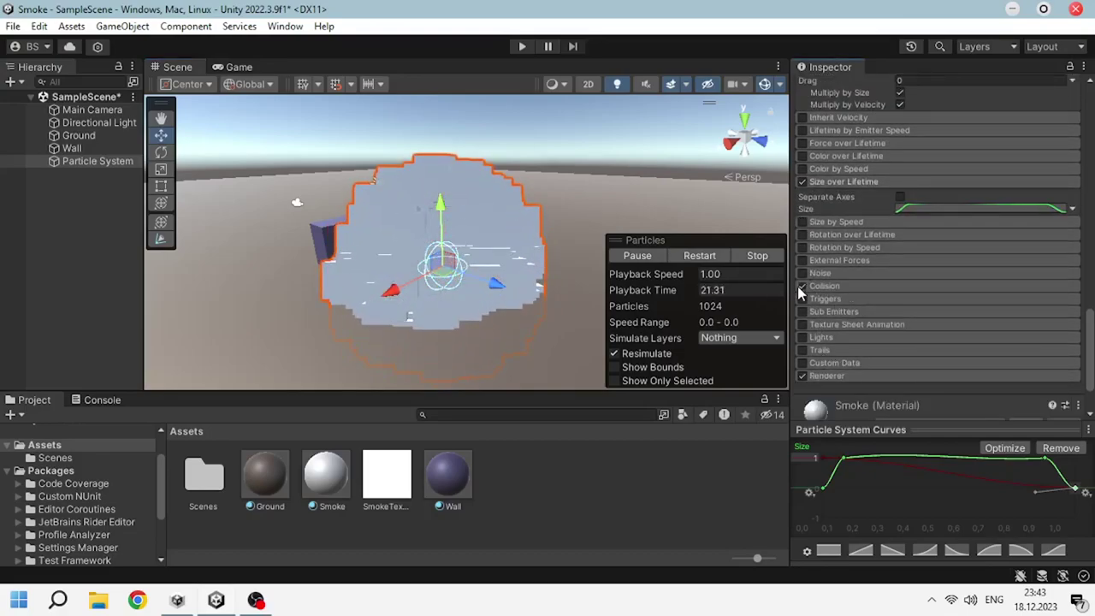
- Enable Collision and set Max Collision Shapes to 1024
{"action": "left_click", "coordinate": [802, 286]}
{"action": "scroll", "coordinate": [909, 298], "scroll_direction": "down", "scroll_amount": 3}
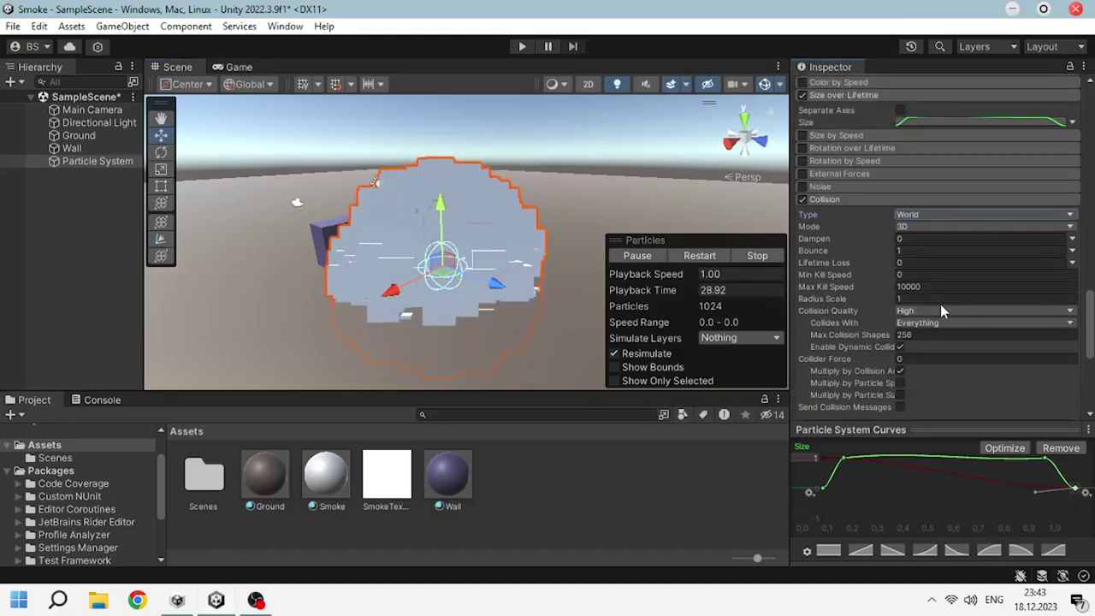
{"action": "left_click", "coordinate": [918, 336]}
{"action": "type", "text": "1024"}
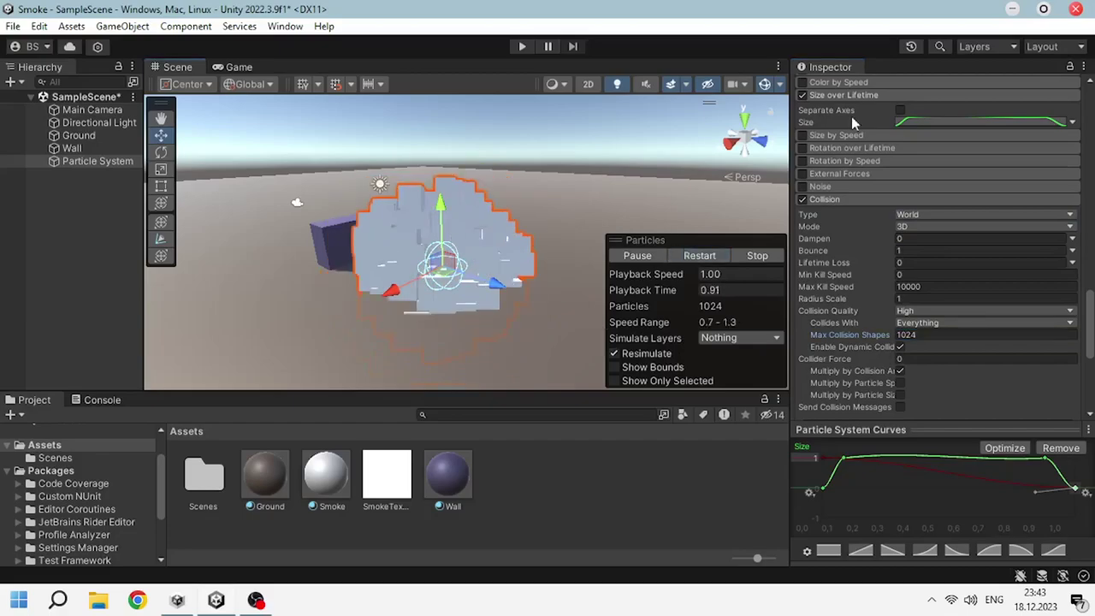
- Move the particle system to Position Z 2.15
{"action": "left_click_drag", "start_coordinate": [649, 220], "coordinate": [599, 231], "text": "alt"}
{"action": "scroll", "coordinate": [941, 257], "scroll_direction": "up", "scroll_amount": 10}
{"action": "left_click", "coordinate": [996, 149]}
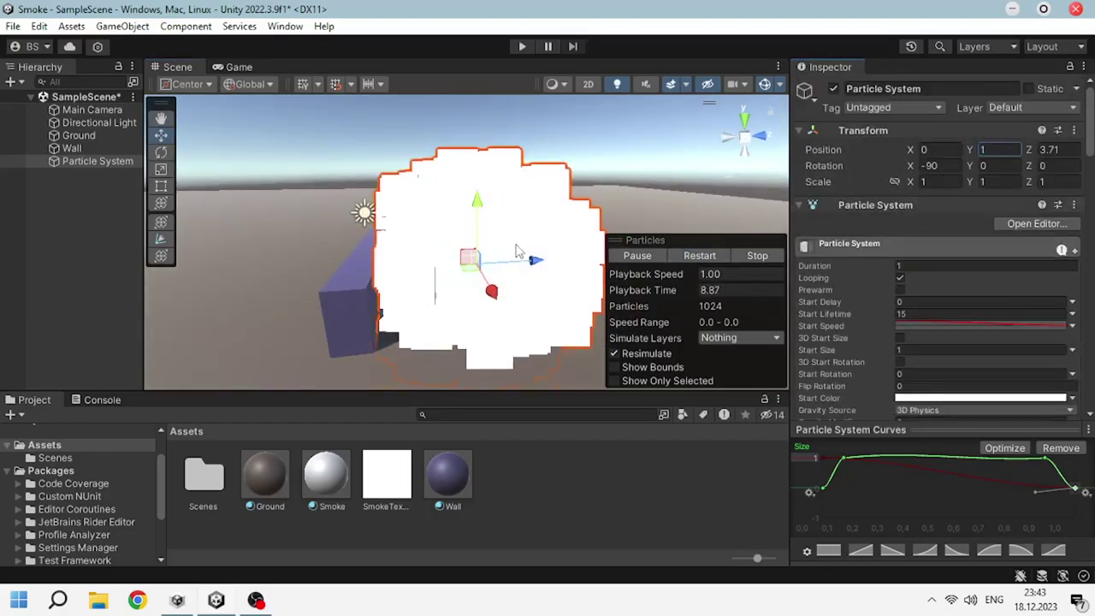
{"action": "mouse_move", "coordinate": [515, 250]}
{"action": "left_mouse_down", "text": "alt"}
{"action": "mouse_move", "coordinate": [340, 198]}
{"action": "mouse_move", "coordinate": [548, 244]}
{"action": "mouse_move", "coordinate": [504, 279]}
{"action": "left_mouse_up", "text": "alt"}
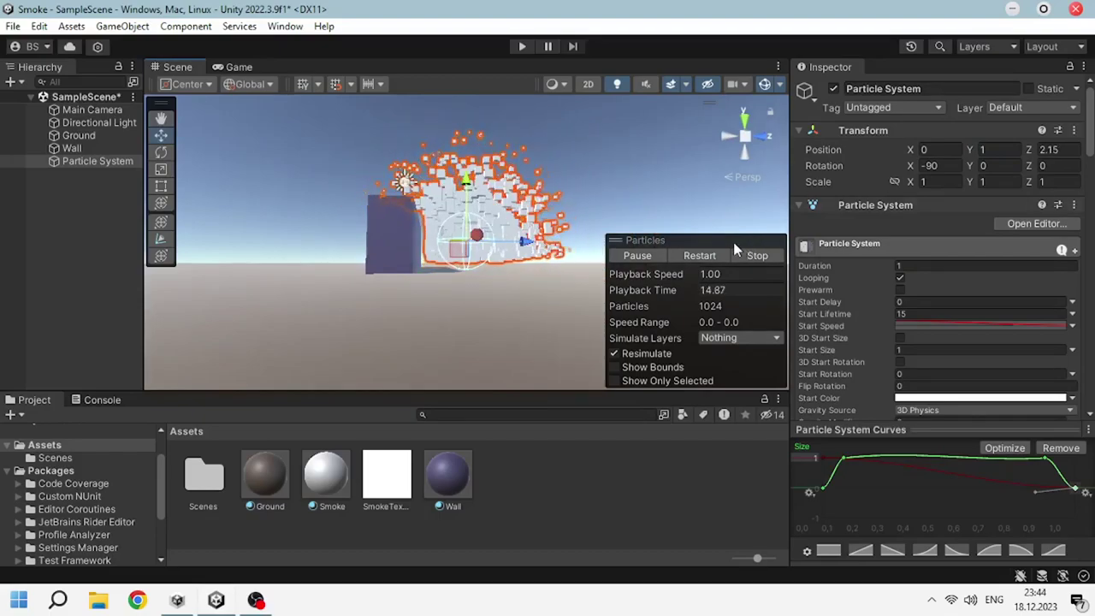
{"action": "mouse_move", "coordinate": [739, 203]}
{"action": "left_mouse_down", "text": "alt"}
{"action": "mouse_move", "coordinate": [306, 265]}
{"action": "mouse_move", "coordinate": [479, 257]}
{"action": "left_mouse_up", "text": "alt"}
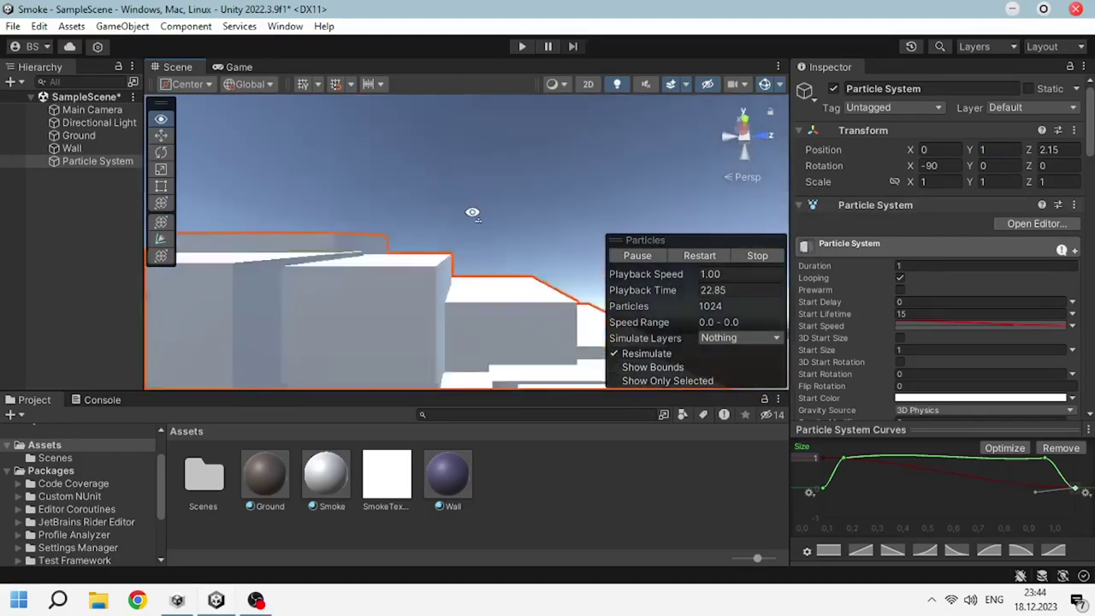
- Collapse the Shape, Emission, Limit Velocity, Size and Collision modules, then open the Smoke material from Renderer
{"action": "scroll", "coordinate": [901, 322], "scroll_direction": "down", "scroll_amount": 5}
{"action": "scroll", "coordinate": [898, 349], "scroll_direction": "down", "scroll_amount": 5}
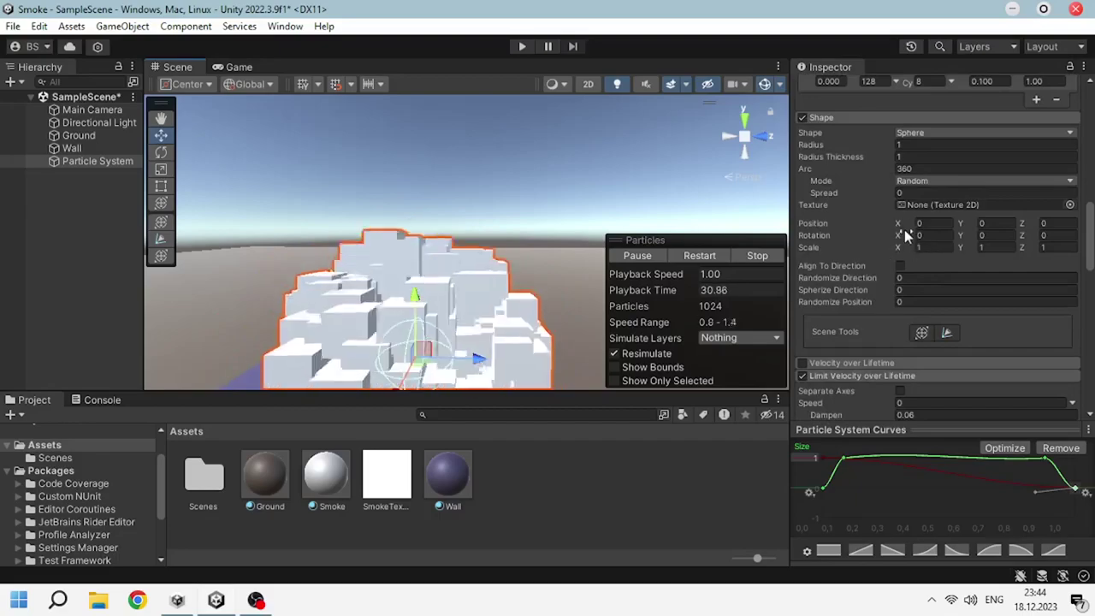
{"action": "left_click", "coordinate": [821, 117]}
{"action": "left_click", "coordinate": [825, 131]}
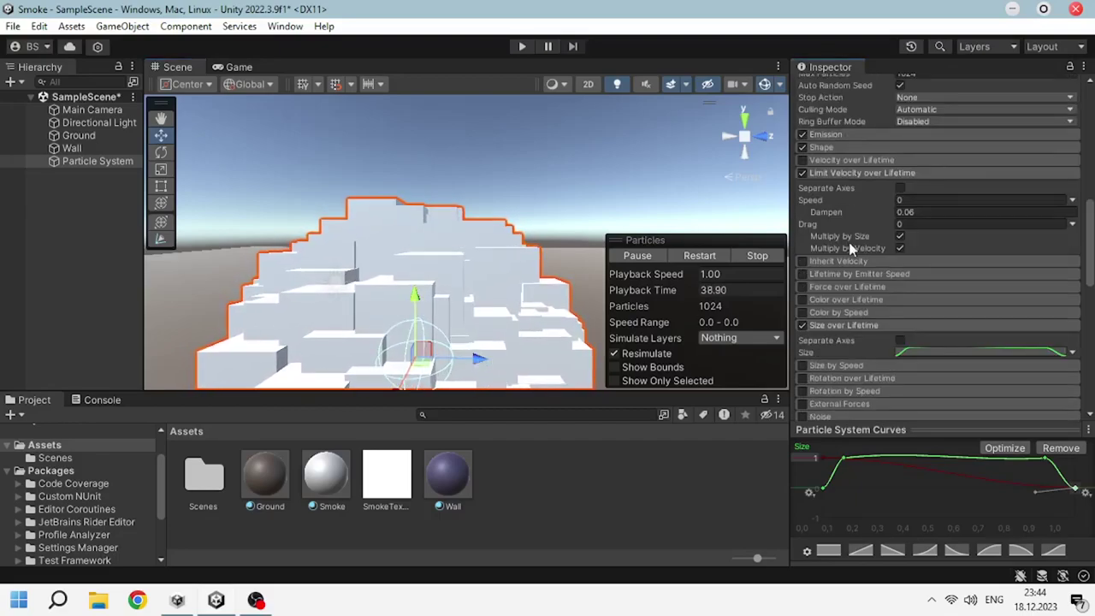
{"action": "left_click", "coordinate": [843, 173]}
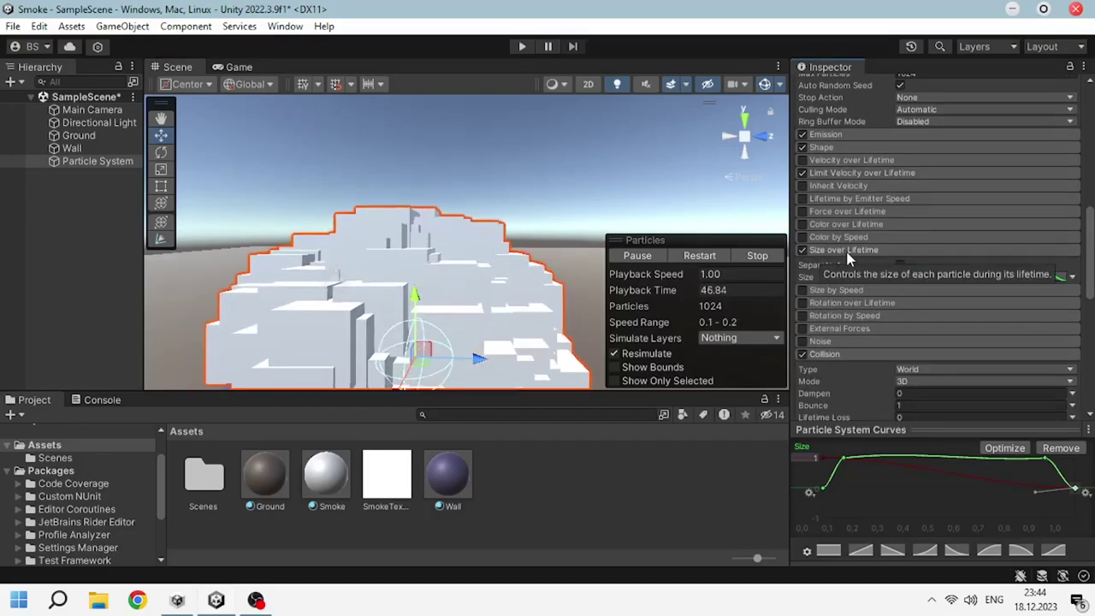
{"action": "left_click", "coordinate": [840, 251]}
{"action": "left_click", "coordinate": [869, 282]}
{"action": "left_click", "coordinate": [899, 330]}
{"action": "left_click", "coordinate": [927, 311]}
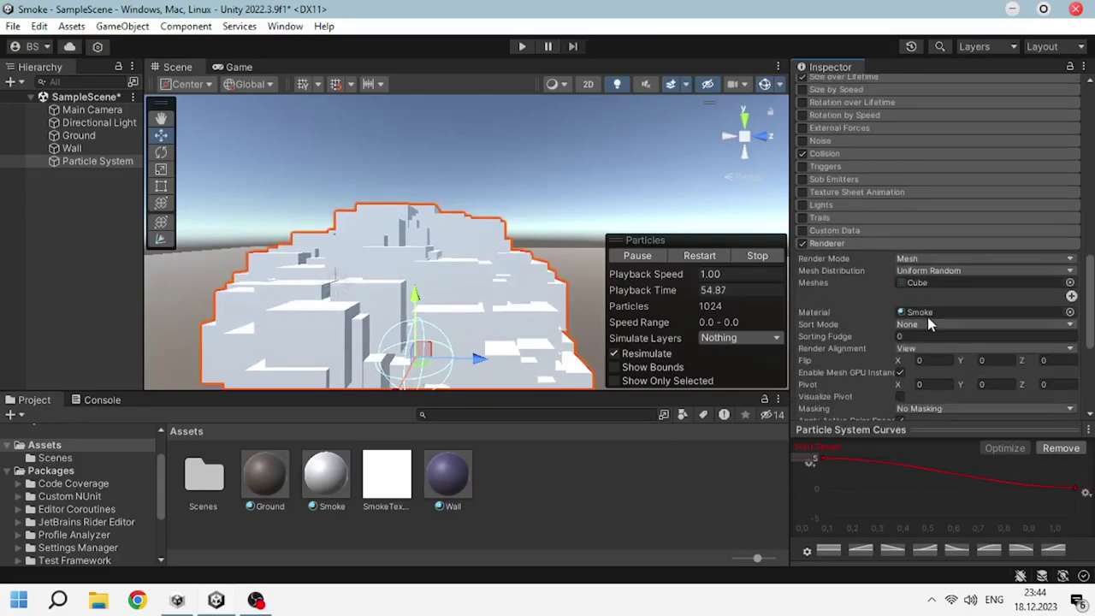
{"action": "left_click", "coordinate": [325, 475]}
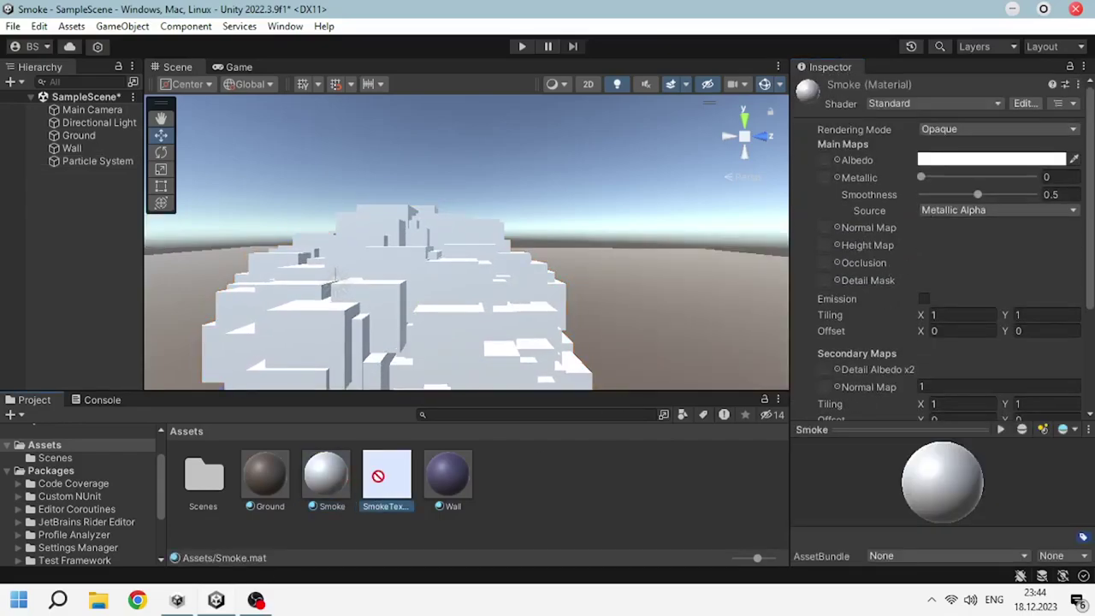
{"action": "double_click", "coordinate": [386, 476]}
{"action": "left_click", "coordinate": [689, 15]}
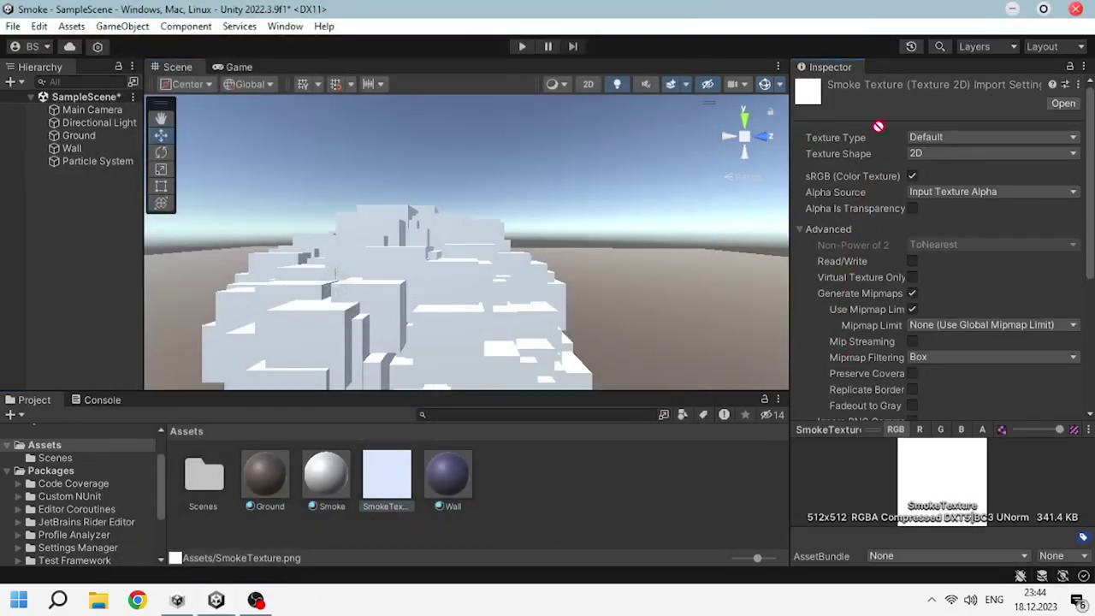
{"action": "left_click", "coordinate": [325, 475]}
{"action": "left_click", "coordinate": [436, 310]}
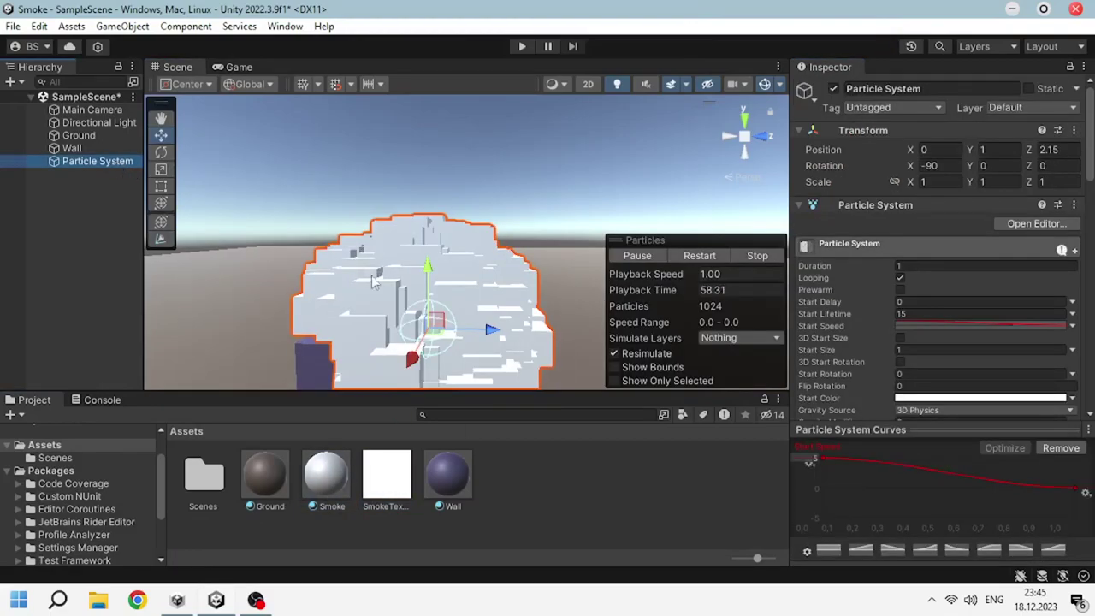
{"action": "left_click", "coordinate": [325, 475]}
{"action": "left_click", "coordinate": [932, 103]}
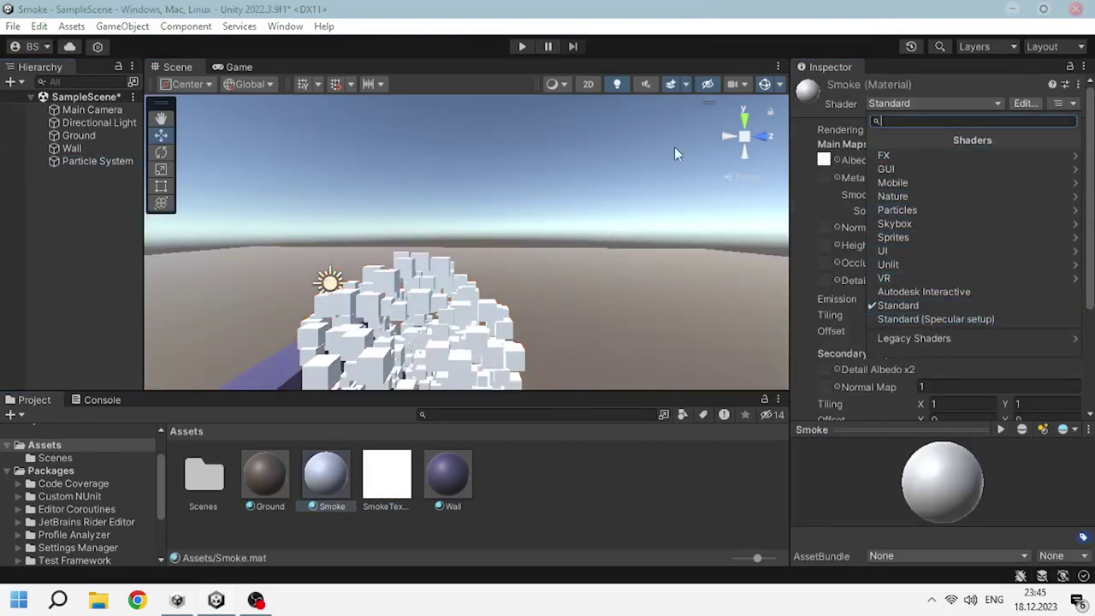
{"action": "left_click", "coordinate": [76, 29]}
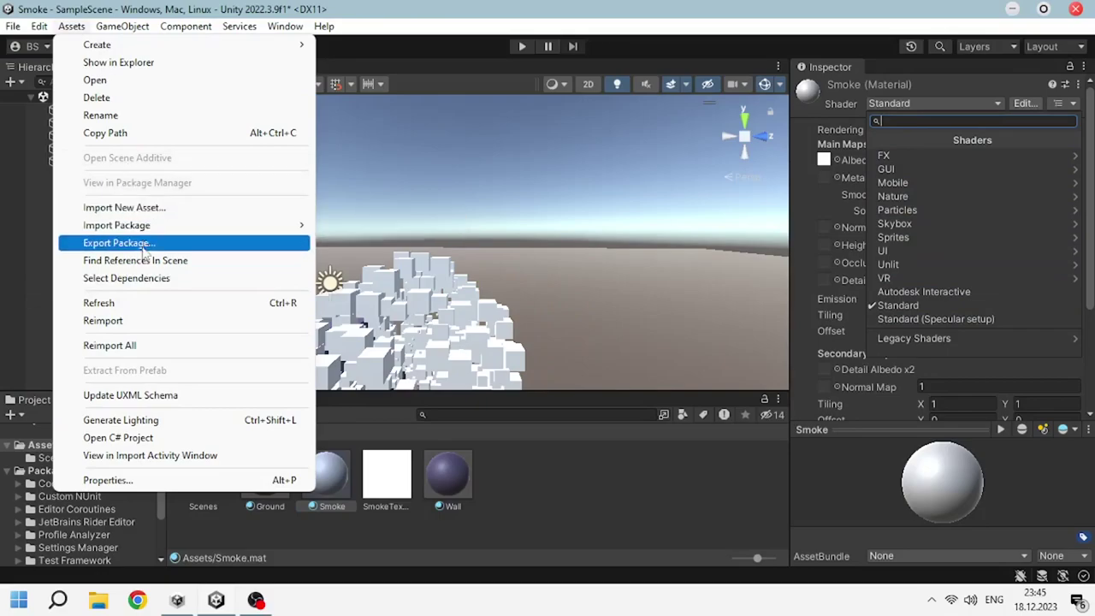
{"action": "left_click", "coordinate": [184, 183]}
- List the Unity Registry packages and scroll down to Universal RP
{"action": "left_click", "coordinate": [324, 81]}
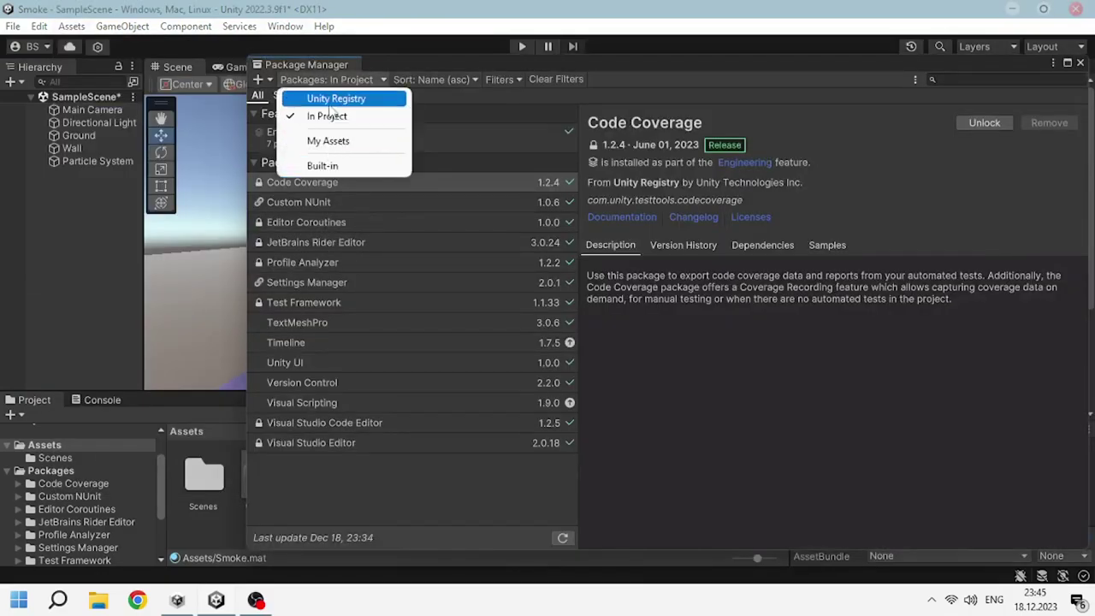
{"action": "left_click", "coordinate": [329, 98]}
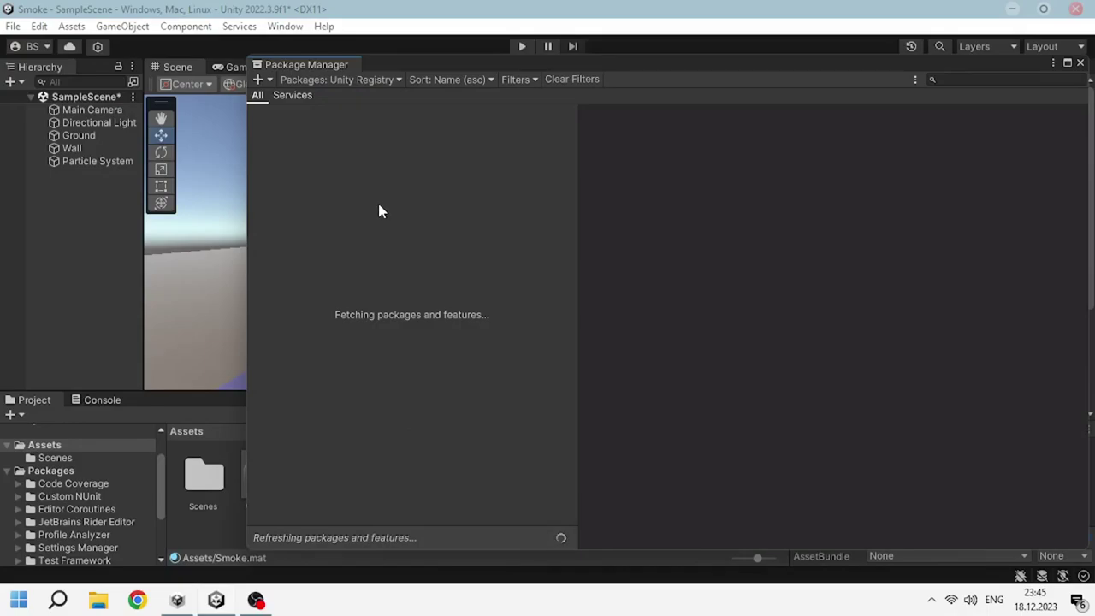
{"action": "scroll", "coordinate": [342, 291], "scroll_direction": "down", "scroll_amount": 2}
{"action": "scroll", "coordinate": [343, 301], "scroll_direction": "down", "scroll_amount": 5}
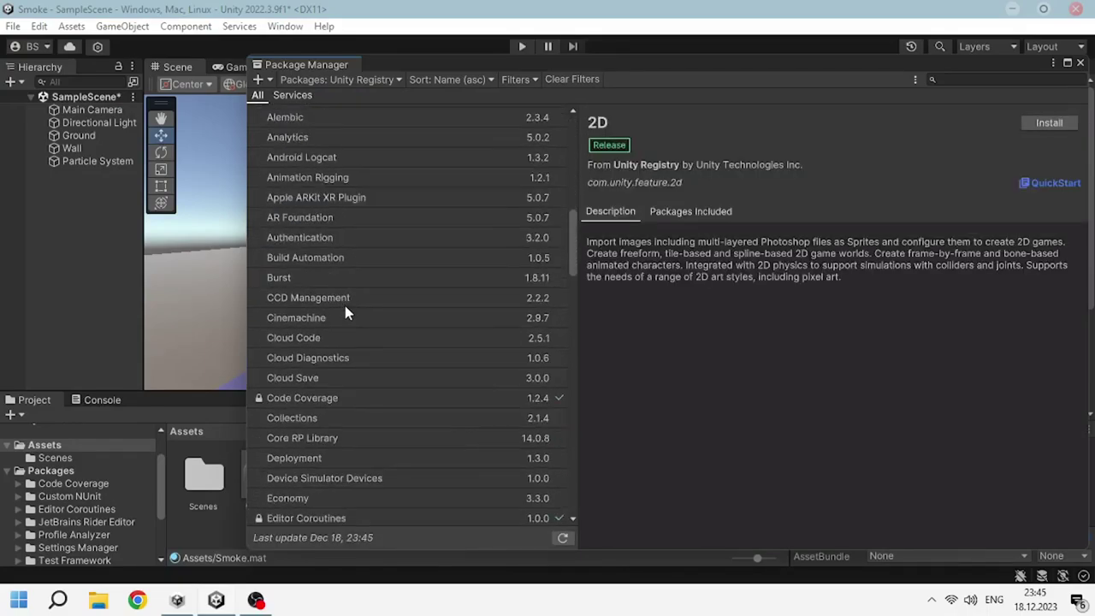
{"action": "scroll", "coordinate": [347, 320], "scroll_direction": "down", "scroll_amount": 5}
{"action": "scroll", "coordinate": [331, 342], "scroll_direction": "down", "scroll_amount": 10}
{"action": "scroll", "coordinate": [326, 385], "scroll_direction": "down", "scroll_amount": 5}
{"action": "scroll", "coordinate": [329, 445], "scroll_direction": "down", "scroll_amount": 5}
- Install Universal RP, close the Package Manager, and open the Smoke material's shader list
{"action": "left_click", "coordinate": [334, 359]}
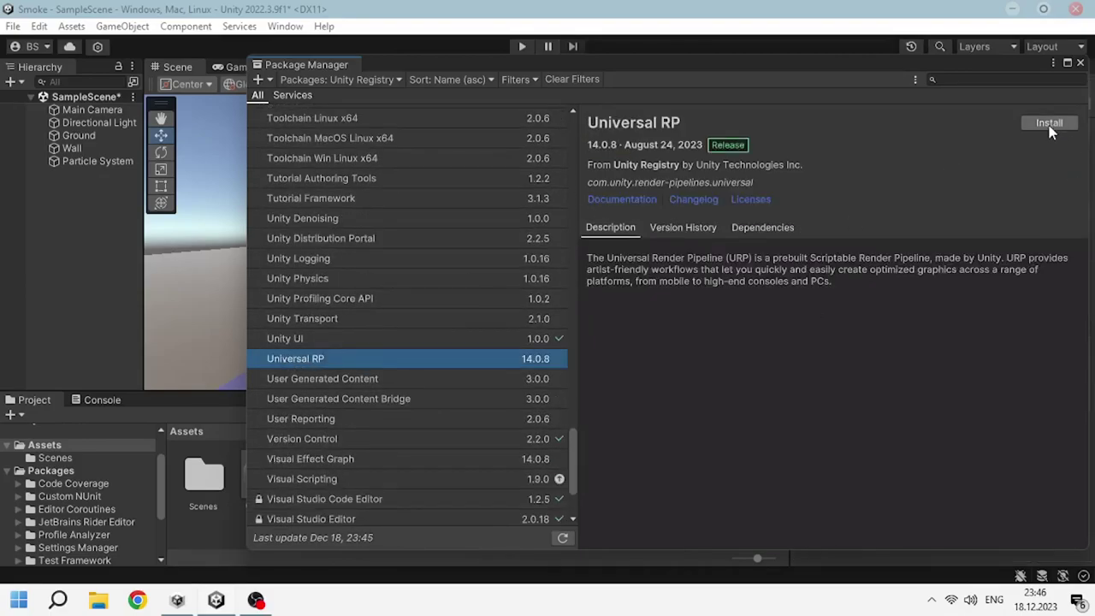
{"action": "scroll", "coordinate": [519, 368], "scroll_direction": "down", "scroll_amount": 1}
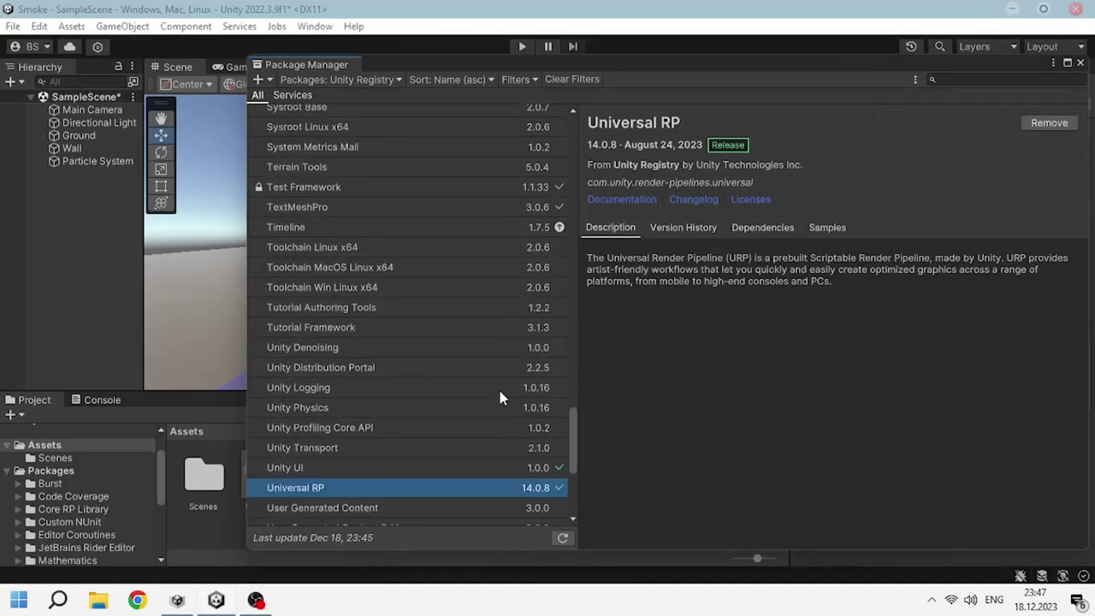
{"action": "left_click", "coordinate": [1080, 64]}
{"action": "left_click", "coordinate": [326, 473]}
{"action": "left_click", "coordinate": [934, 103]}
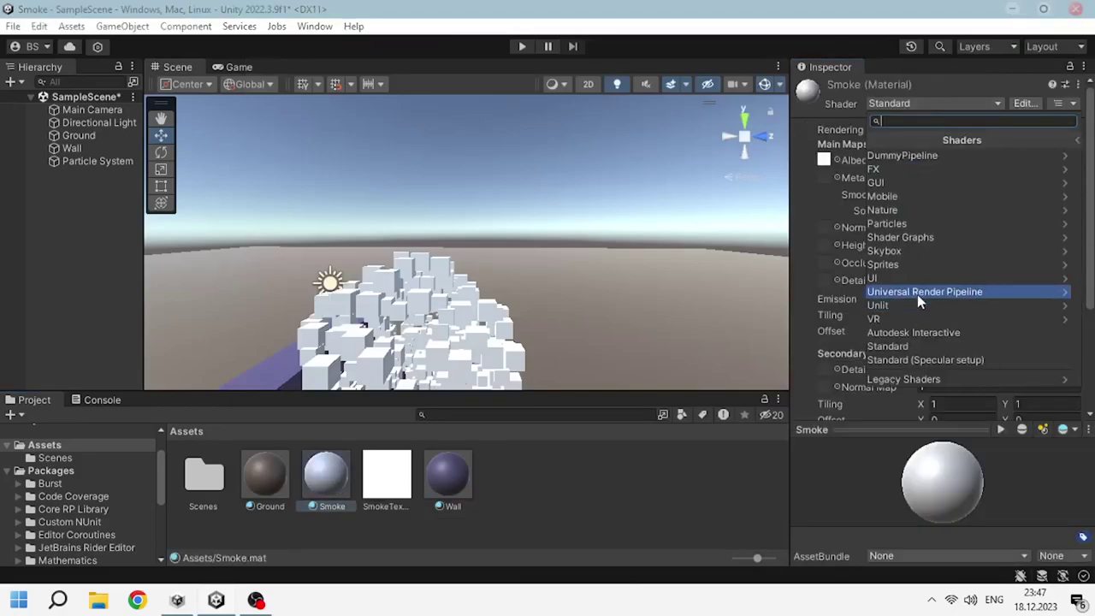
- Switch the Smoke material to Universal Render Pipeline/Lit and create a Setting folder in Assets
{"action": "left_click", "coordinate": [777, 285]}
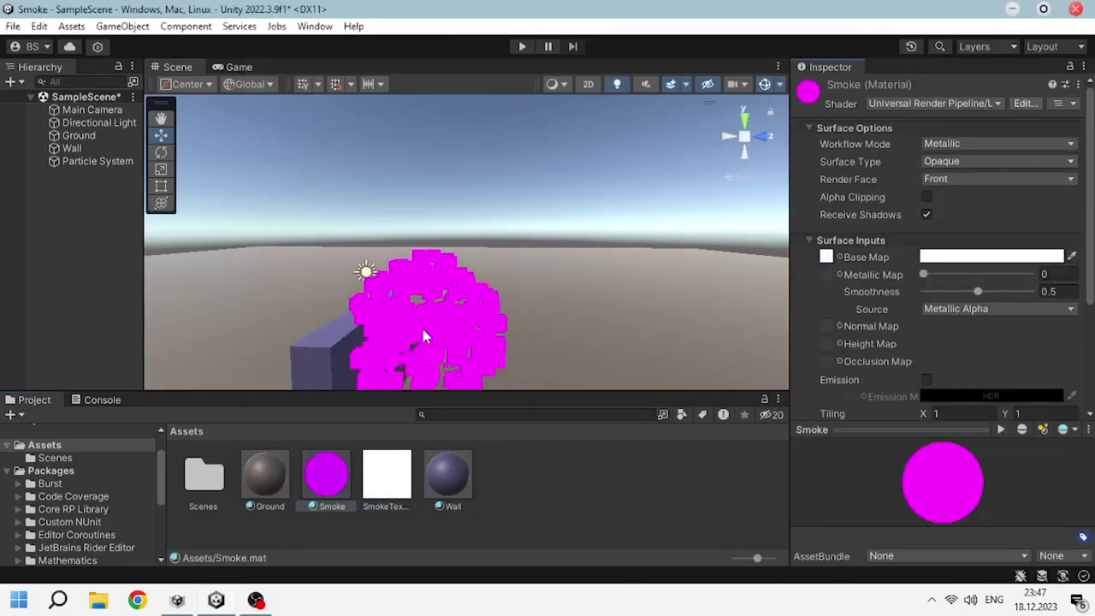
{"action": "right_click", "coordinate": [581, 475]}
{"action": "mouse_move", "coordinate": [604, 31]}
{"action": "left_click", "coordinate": [842, 14]}
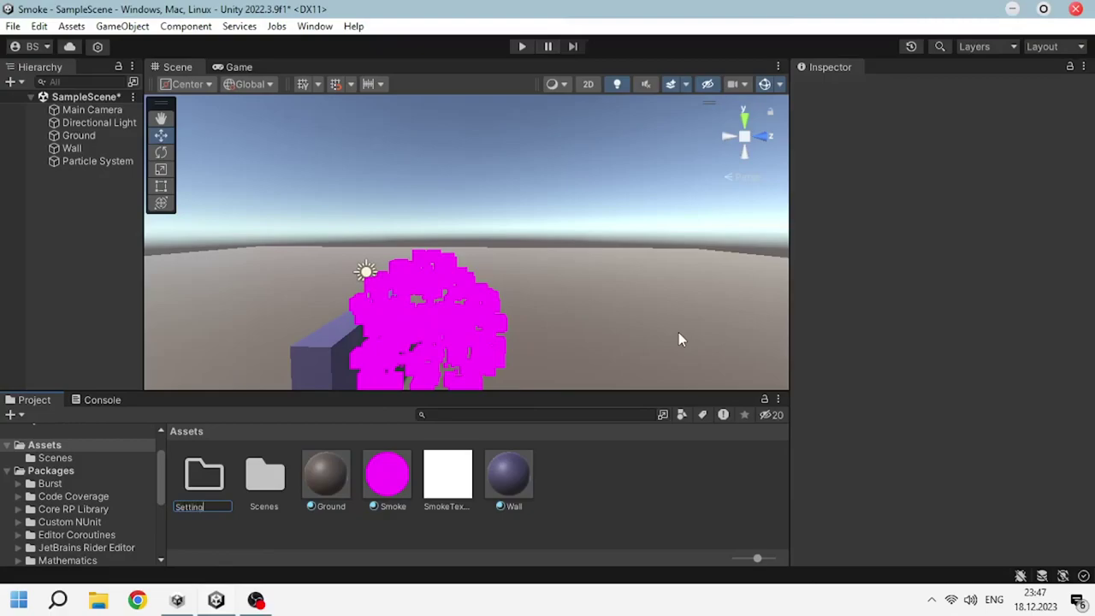
{"action": "key", "text": "Return"}
- Create a new URP Asset inside the Setting folder
{"action": "right_click", "coordinate": [367, 488]}
{"action": "mouse_move", "coordinate": [417, 40]}
{"action": "mouse_move", "coordinate": [639, 607]}
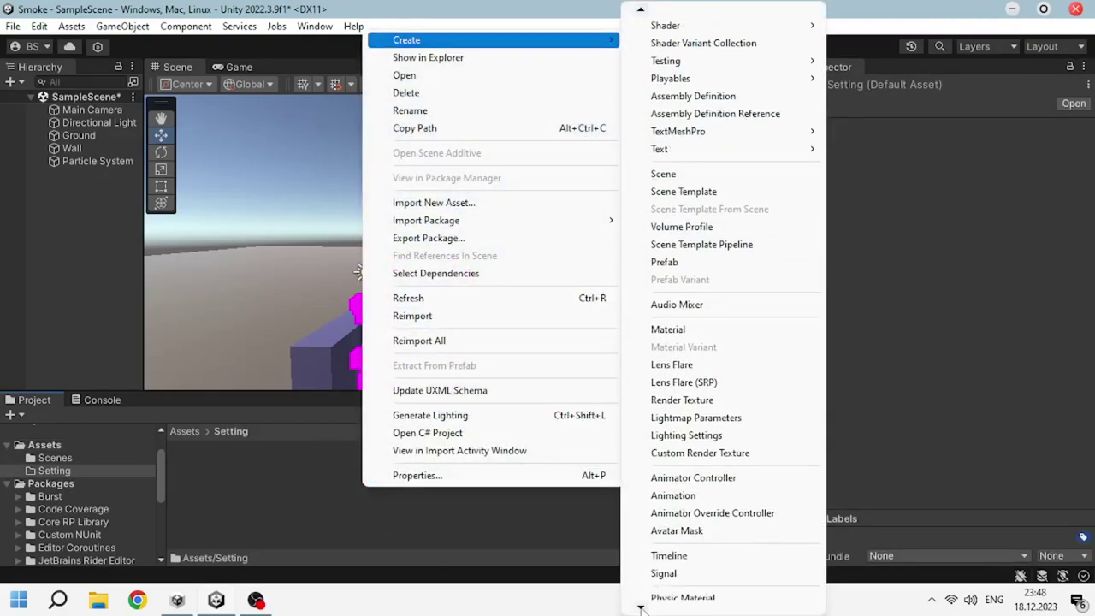
{"action": "mouse_move", "coordinate": [690, 588]}
{"action": "left_click", "coordinate": [885, 435]}
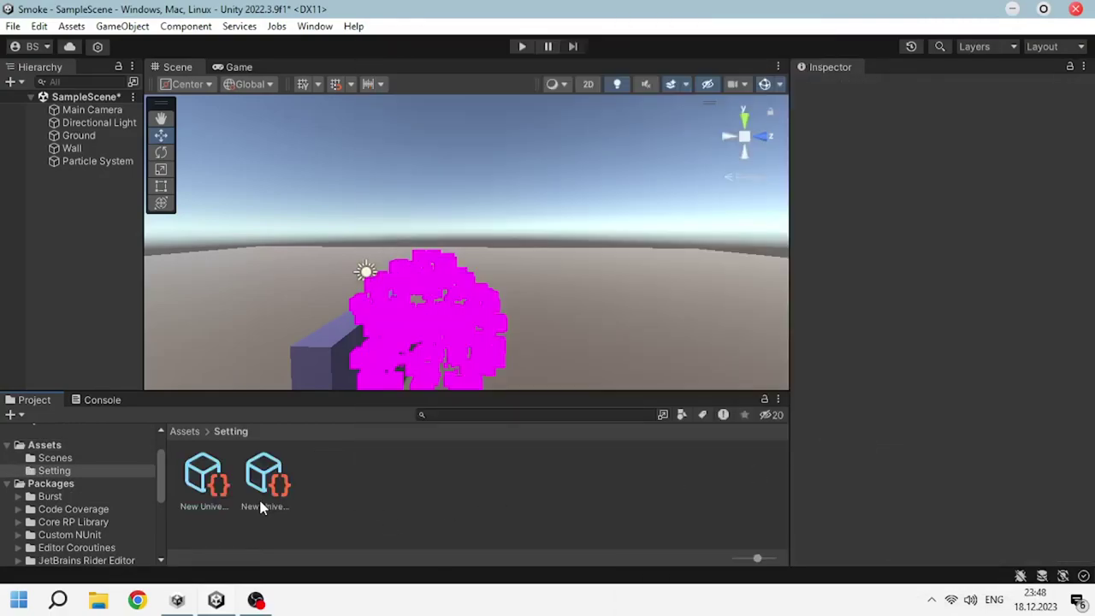
- Assign the new URP Asset as the render pipeline in Project Settings > Graphics
{"action": "left_click", "coordinate": [39, 26]}
{"action": "left_click", "coordinate": [81, 496]}
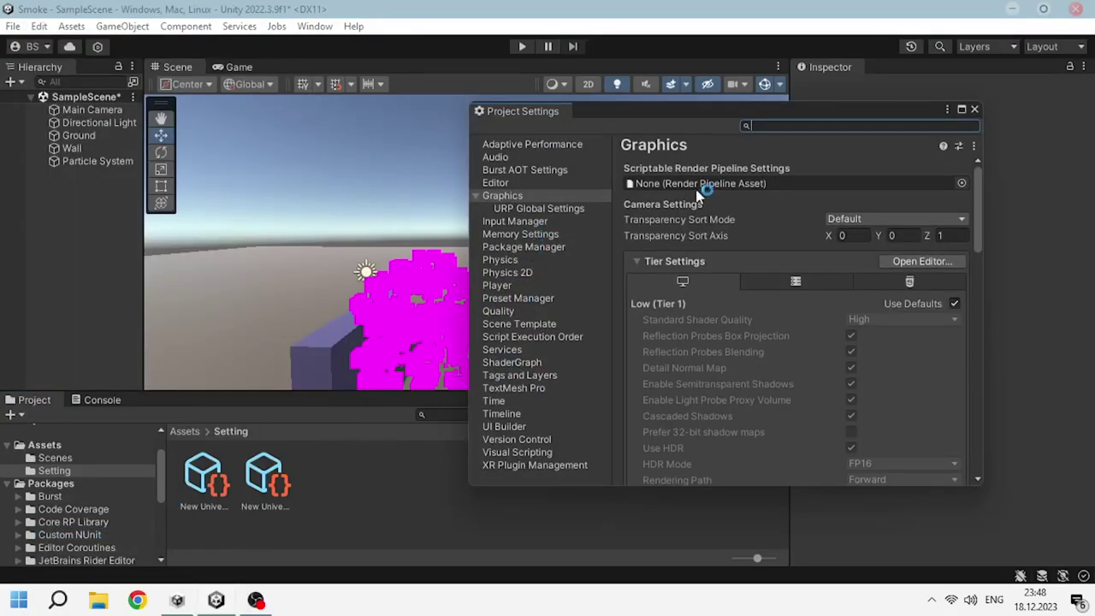
{"action": "left_click", "coordinate": [590, 327]}
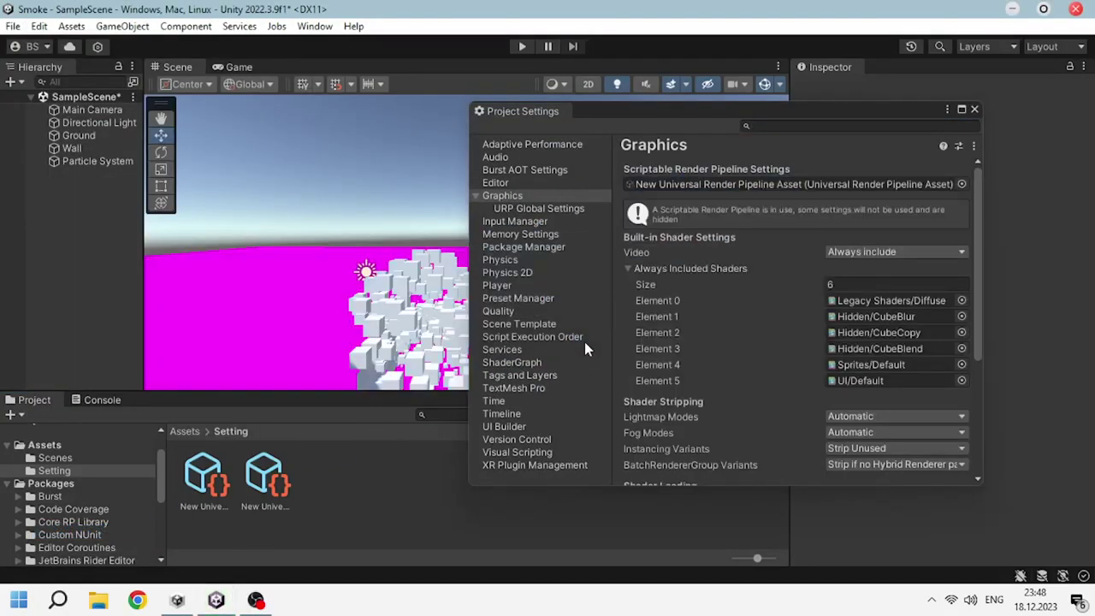
{"action": "left_click", "coordinate": [974, 109]}
{"action": "left_click", "coordinate": [44, 445]}
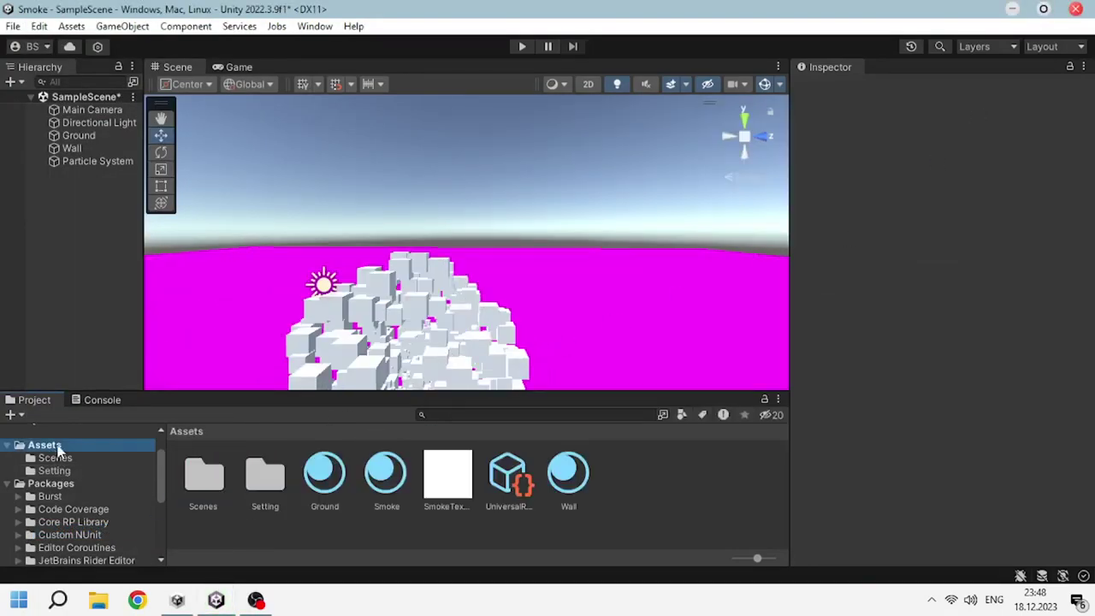
- Switch the Ground material to URP/Lit with a brown 6F5C4E base map colour
{"action": "left_click", "coordinate": [325, 474]}
{"action": "left_click", "coordinate": [933, 103]}
{"action": "left_click", "coordinate": [909, 291]}
{"action": "left_click", "coordinate": [932, 214]}
{"action": "left_click", "coordinate": [956, 257]}
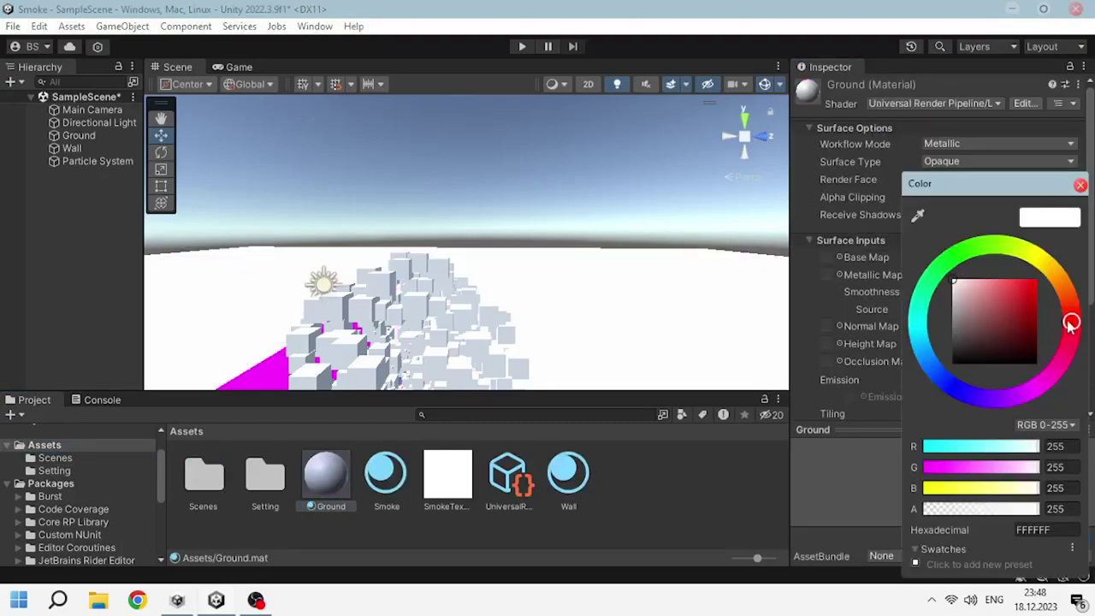
{"action": "left_click", "coordinate": [977, 327]}
{"action": "left_click", "coordinate": [72, 148]}
- Switch the Wall material to URP/Lit with a dark purple 45405E base map colour
{"action": "left_click", "coordinate": [570, 474]}
{"action": "left_click", "coordinate": [933, 103]}
{"action": "left_click", "coordinate": [935, 210]}
{"action": "left_click", "coordinate": [956, 257]}
{"action": "left_click", "coordinate": [969, 394]}
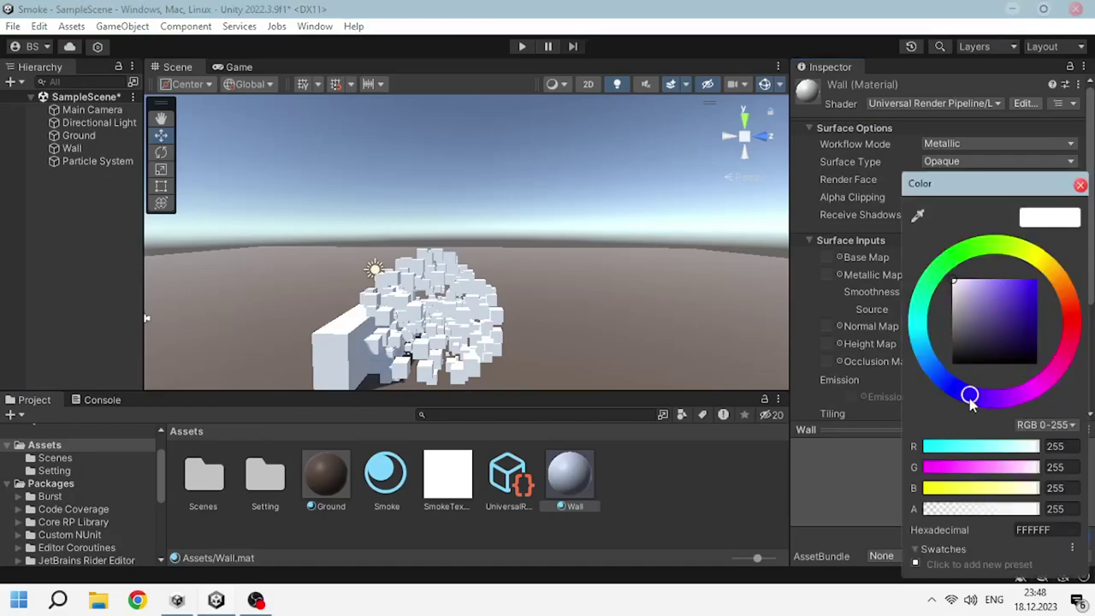
{"action": "left_click", "coordinate": [980, 333]}
- Set the Smoke material's Surface Type to Transparent
{"action": "left_click", "coordinate": [387, 475]}
{"action": "left_click", "coordinate": [997, 160]}
{"action": "left_click", "coordinate": [958, 177]}
{"action": "mouse_move", "coordinate": [543, 344]}
{"action": "left_mouse_down", "text": "alt"}
{"action": "mouse_move", "coordinate": [708, 305]}
{"action": "mouse_move", "coordinate": [599, 342]}
{"action": "left_mouse_up", "text": "alt"}
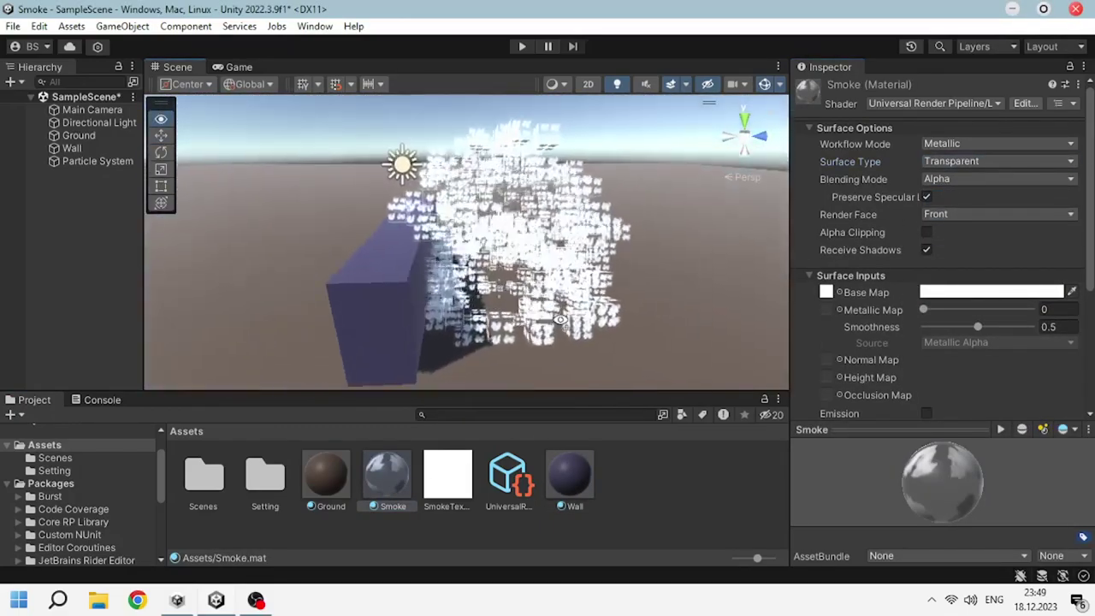
{"action": "left_click", "coordinate": [98, 161]}
- Browse the Particle System modules, expanding Collision and collapsing Emission and Shape
{"action": "scroll", "coordinate": [903, 315], "scroll_direction": "down", "scroll_amount": 5}
{"action": "scroll", "coordinate": [911, 335], "scroll_direction": "down", "scroll_amount": 5}
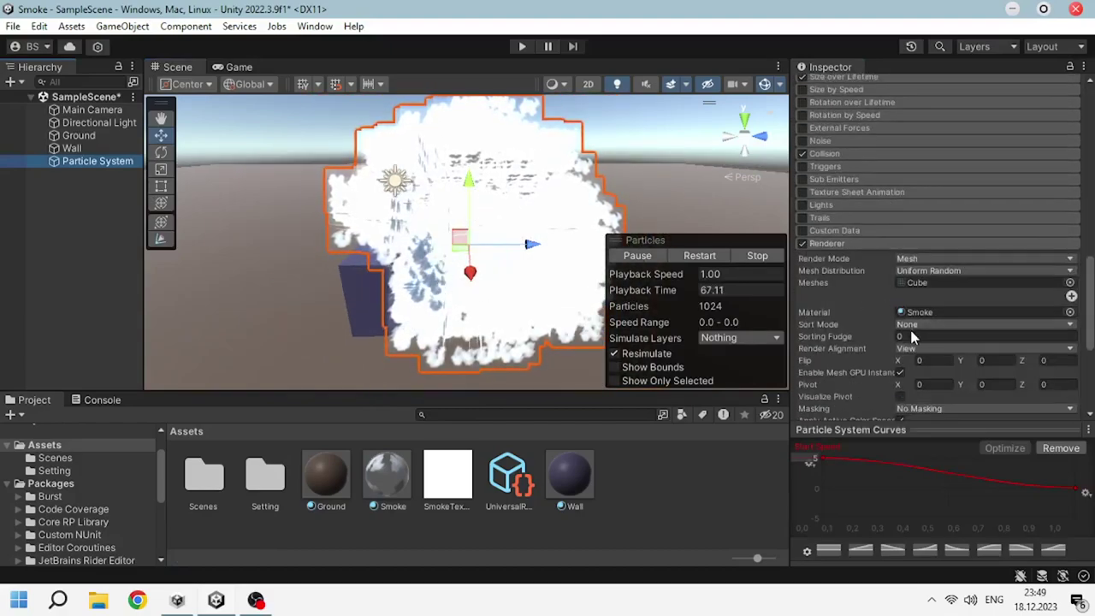
{"action": "scroll", "coordinate": [863, 318], "scroll_direction": "down", "scroll_amount": 5}
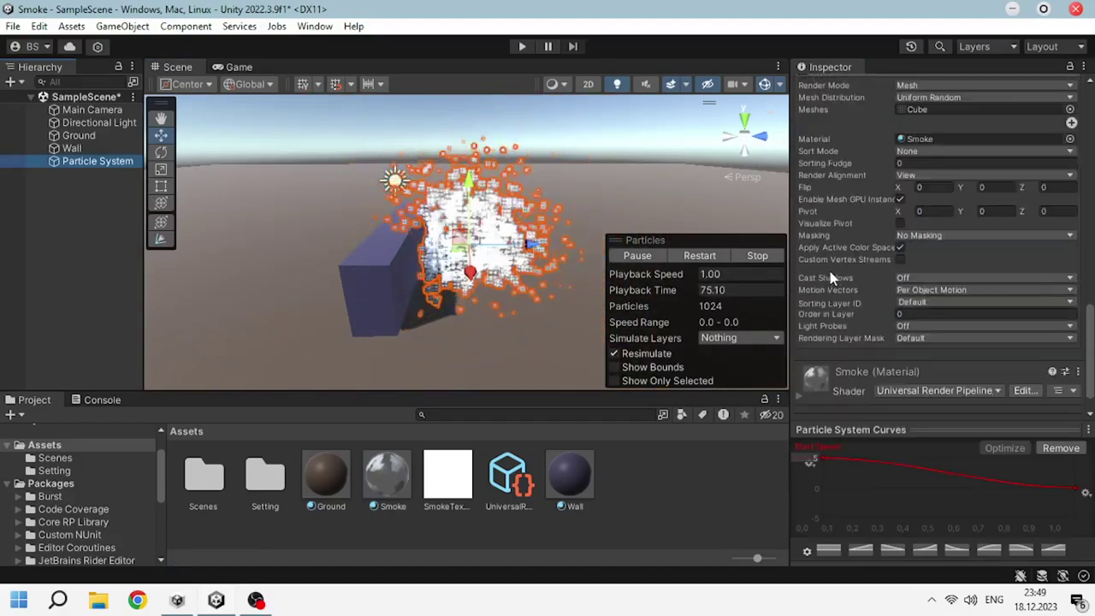
{"action": "scroll", "coordinate": [830, 271], "scroll_direction": "up", "scroll_amount": 10}
{"action": "scroll", "coordinate": [841, 288], "scroll_direction": "down", "scroll_amount": 3}
{"action": "left_click", "coordinate": [825, 197]}
{"action": "scroll", "coordinate": [835, 337], "scroll_direction": "up", "scroll_amount": 5}
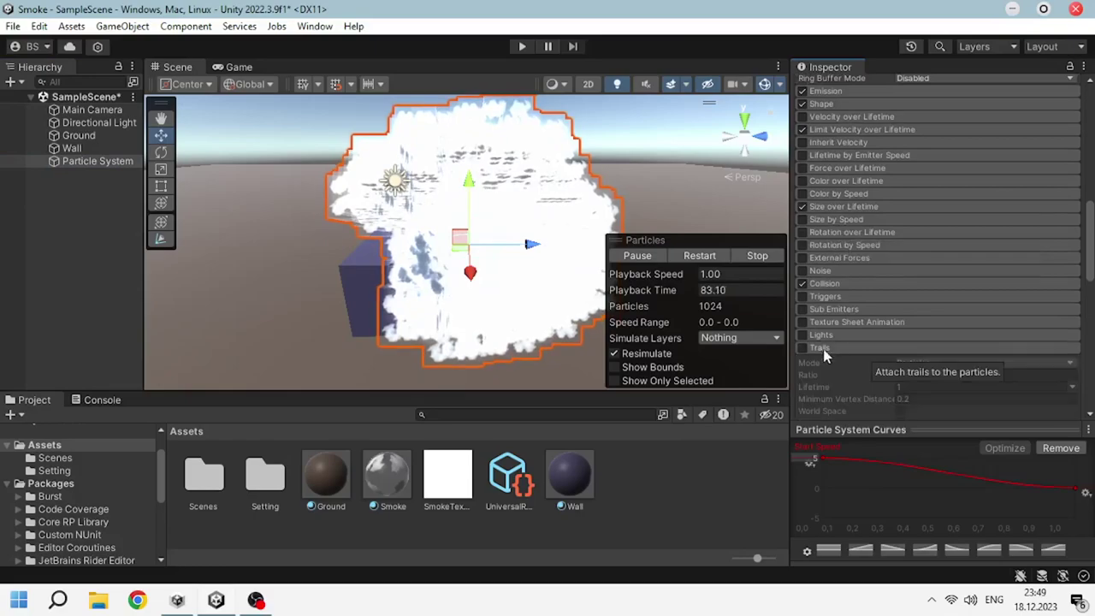
{"action": "scroll", "coordinate": [842, 234], "scroll_direction": "up", "scroll_amount": 3}
{"action": "left_click", "coordinate": [826, 135]}
{"action": "left_click", "coordinate": [826, 148]}
{"action": "left_click", "coordinate": [827, 148]}
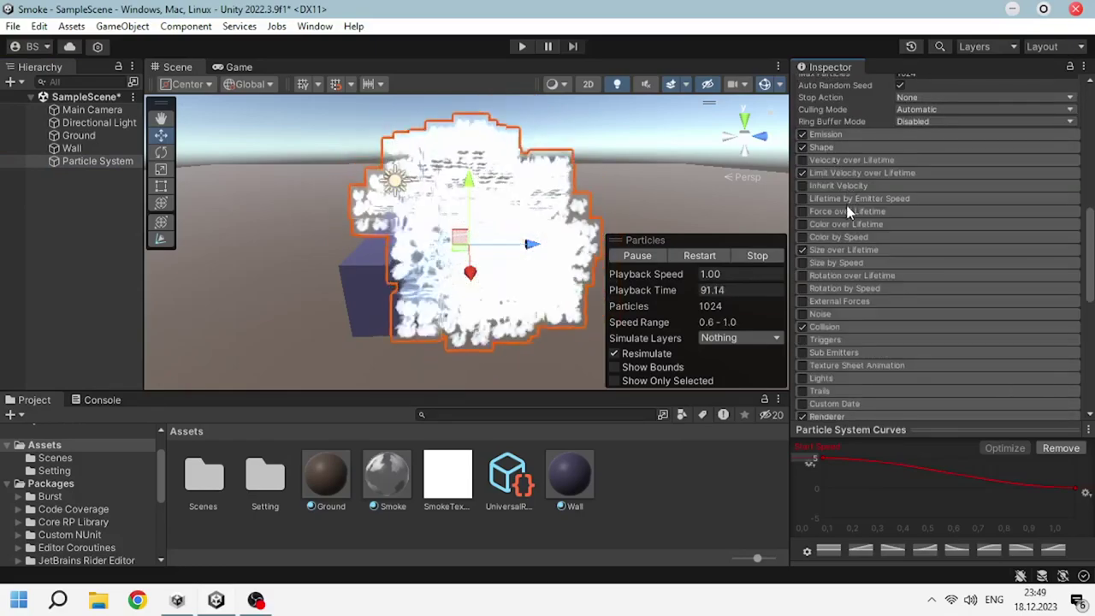
- Enable Texture Sheet Animation with 2×2 tiles, FPS mode at 1, random start frame 0–3
{"action": "left_click", "coordinate": [834, 366]}
{"action": "scroll", "coordinate": [810, 312], "scroll_direction": "down", "scroll_amount": 3}
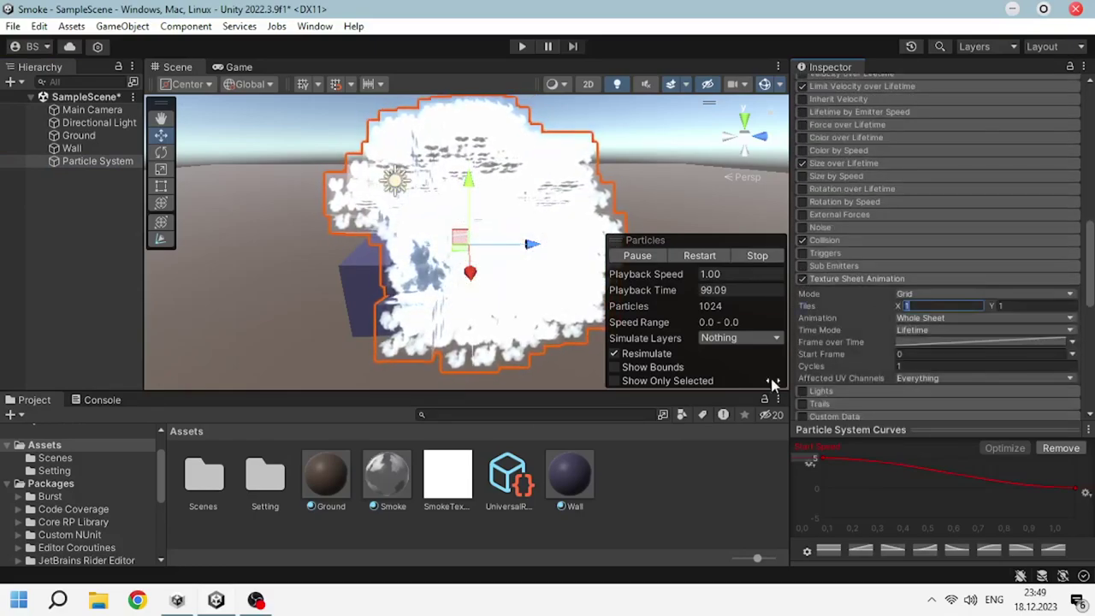
{"action": "type", "text": "2"}
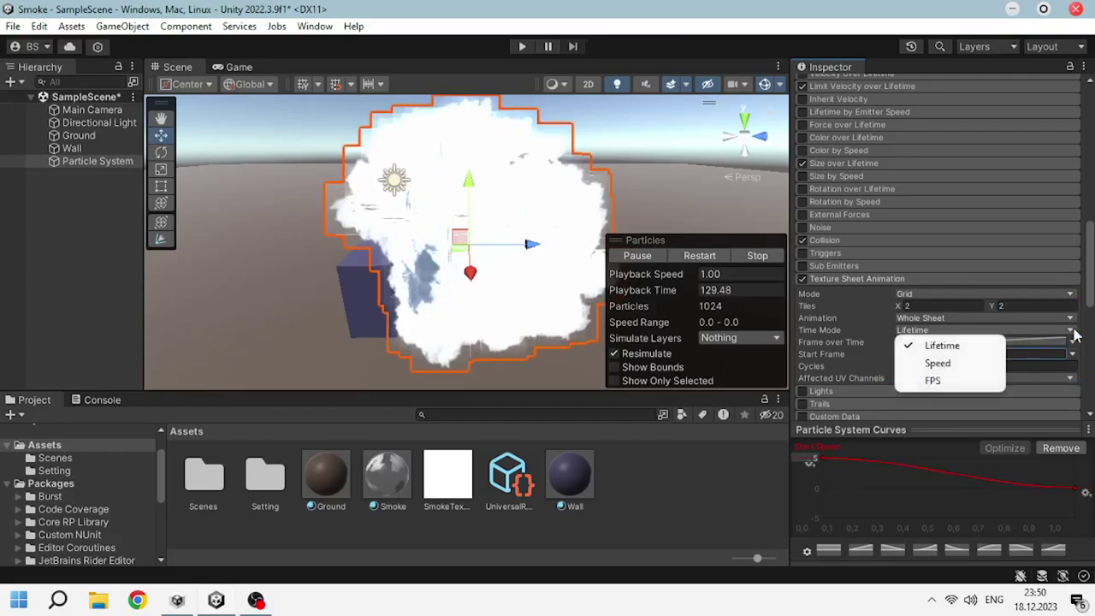
{"action": "left_click", "coordinate": [933, 380]}
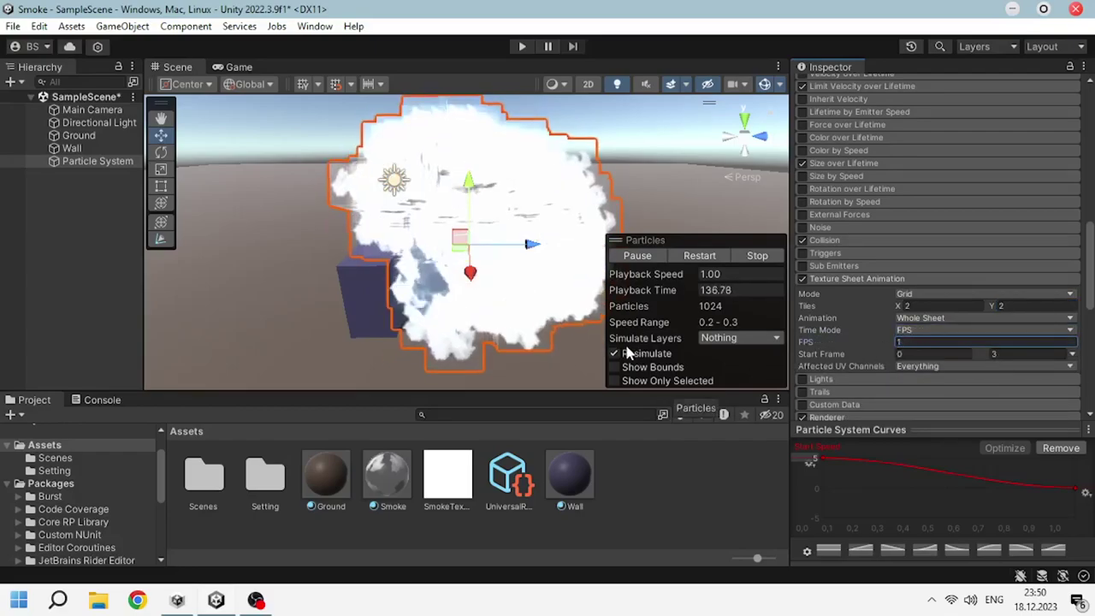
{"action": "scroll", "coordinate": [834, 245], "scroll_direction": "up", "scroll_amount": 5}
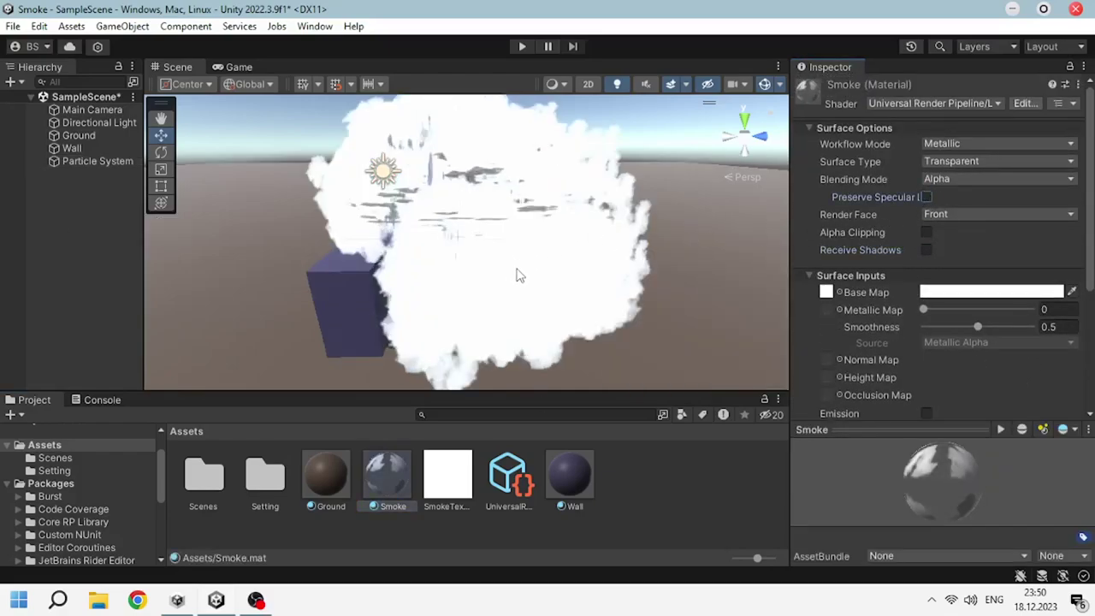
- Frame the particle system and give the Smoke material a semi-transparent grey base colour
{"action": "right_click_drag", "start_coordinate": [518, 274], "coordinate": [624, 294]}
{"action": "left_click", "coordinate": [623, 293]}
{"action": "key", "text": "f"}
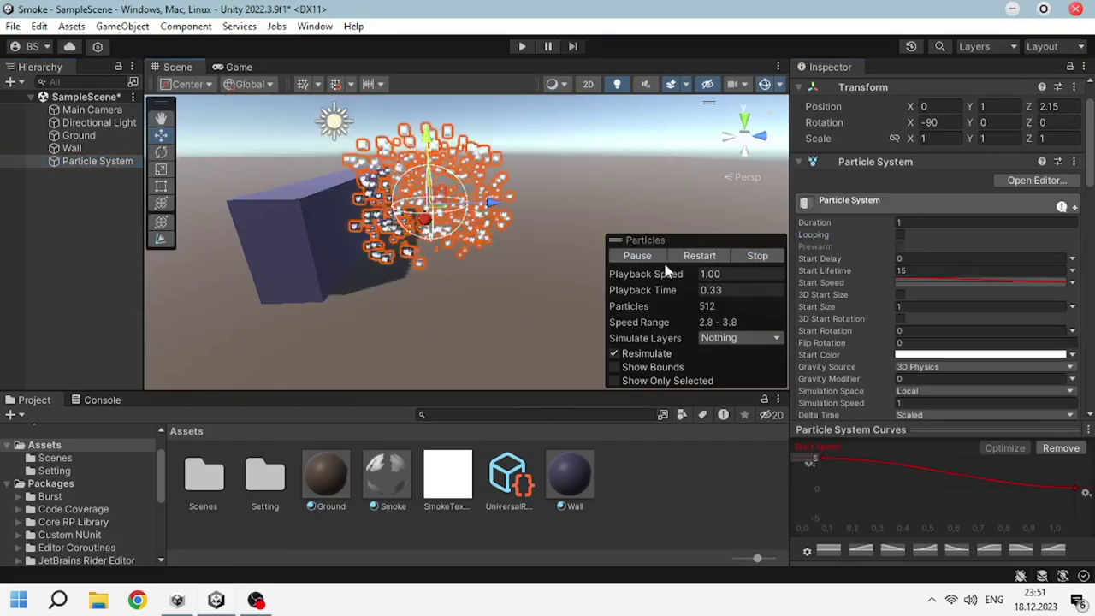
{"action": "scroll", "coordinate": [898, 291], "scroll_direction": "down", "scroll_amount": 2}
{"action": "left_click", "coordinate": [387, 475]}
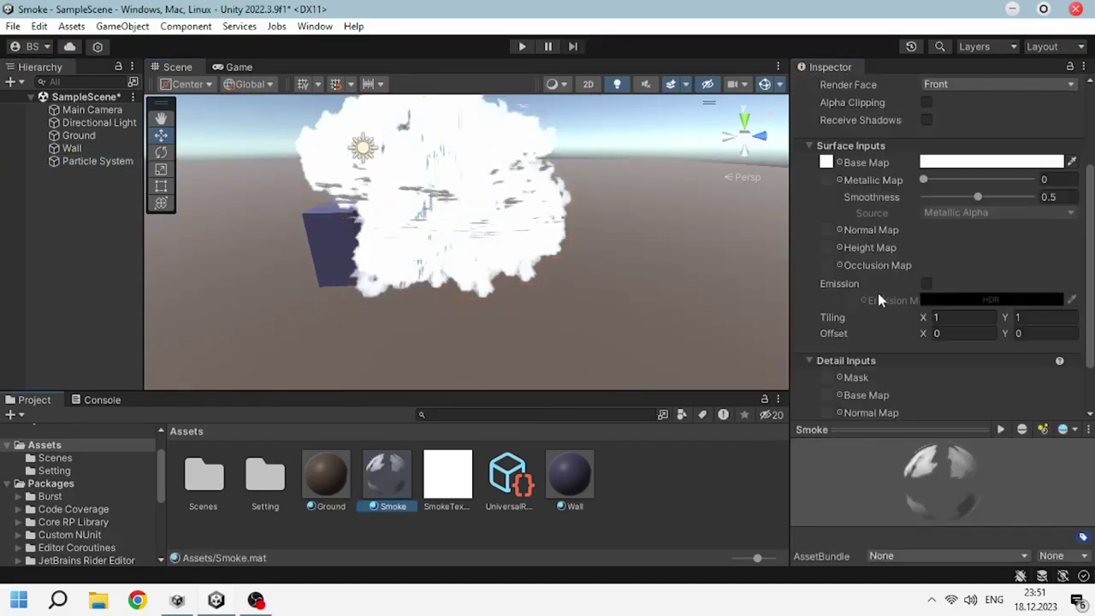
{"action": "left_click", "coordinate": [992, 163]}
{"action": "left_click_drag", "start_coordinate": [956, 279], "coordinate": [952, 273]}
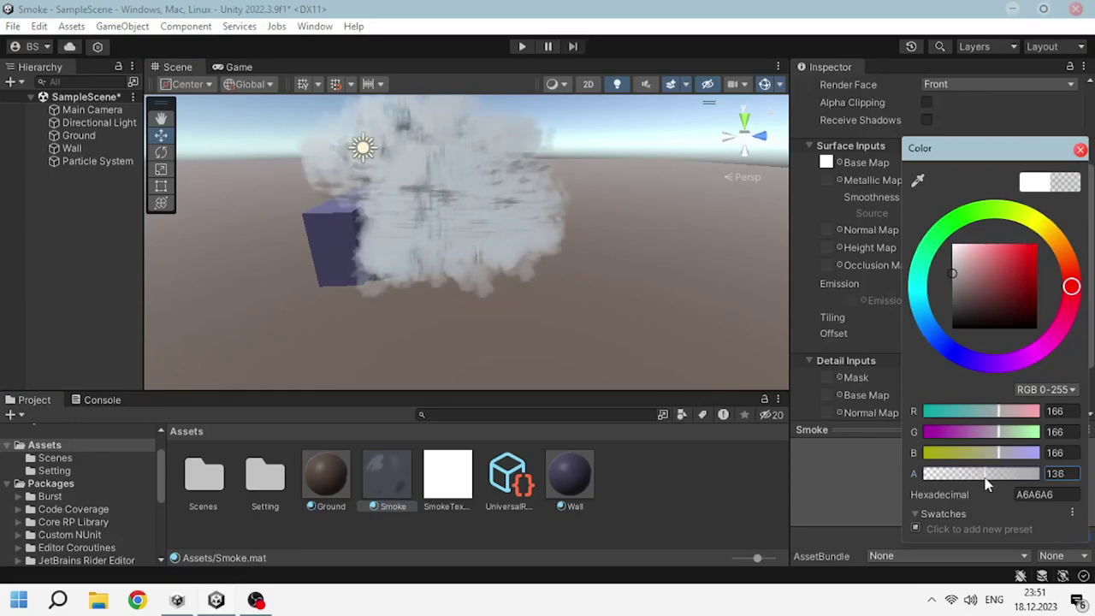
- Keep the Smoke material on the Metallic workflow, leaving the metallic value unchanged
{"action": "mouse_move", "coordinate": [482, 269]}
{"action": "left_mouse_down", "text": "alt"}
{"action": "mouse_move", "coordinate": [694, 222]}
{"action": "mouse_move", "coordinate": [362, 265]}
{"action": "left_mouse_up", "text": "alt"}
{"action": "scroll", "coordinate": [929, 179], "scroll_direction": "up", "scroll_amount": 2}
{"action": "scroll", "coordinate": [929, 179], "scroll_direction": "up", "scroll_amount": 1}
{"action": "left_click", "coordinate": [958, 143]}
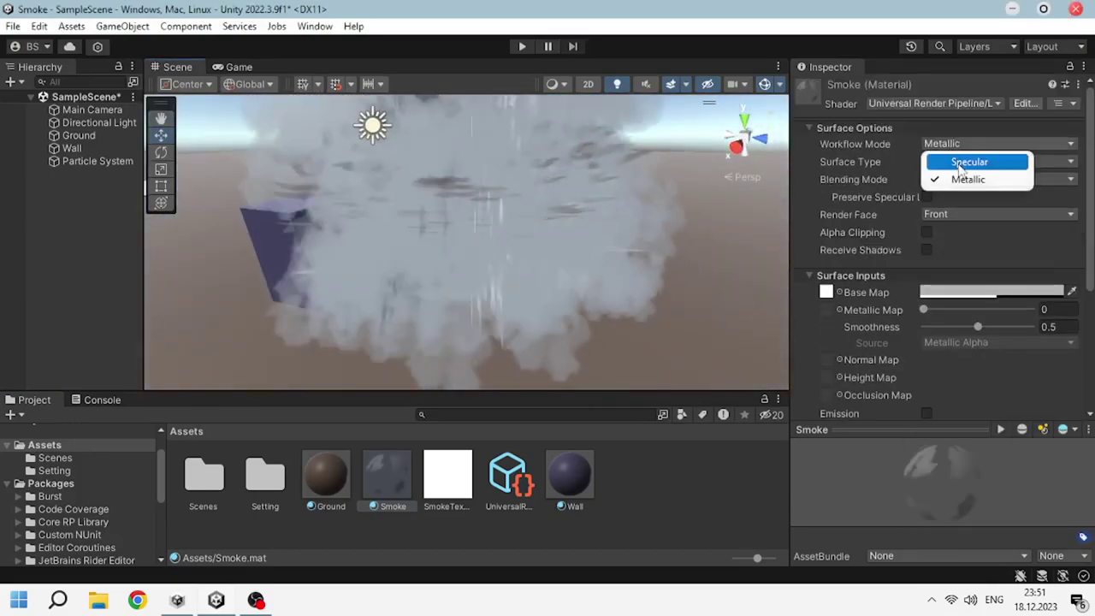
{"action": "left_click", "coordinate": [569, 237]}
{"action": "scroll", "coordinate": [571, 220], "scroll_direction": "up", "scroll_amount": 3}
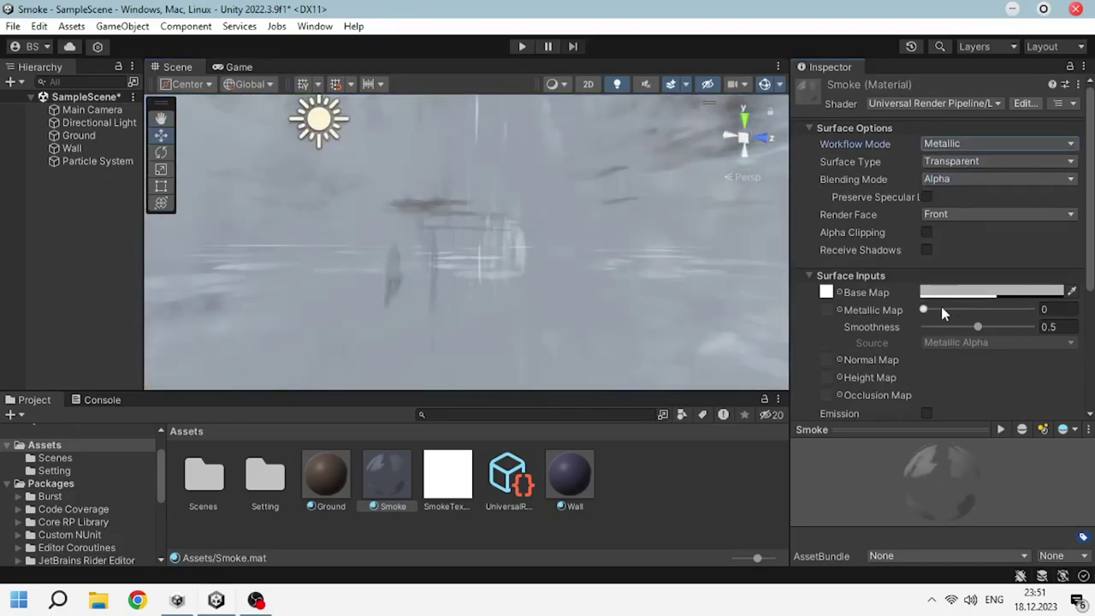
{"action": "left_click_drag", "start_coordinate": [941, 313], "coordinate": [912, 310]}
{"action": "mouse_move", "coordinate": [476, 298]}
{"action": "left_mouse_down", "text": "alt"}
{"action": "mouse_move", "coordinate": [293, 322]}
{"action": "mouse_move", "coordinate": [555, 220]}
{"action": "left_mouse_up", "text": "alt"}
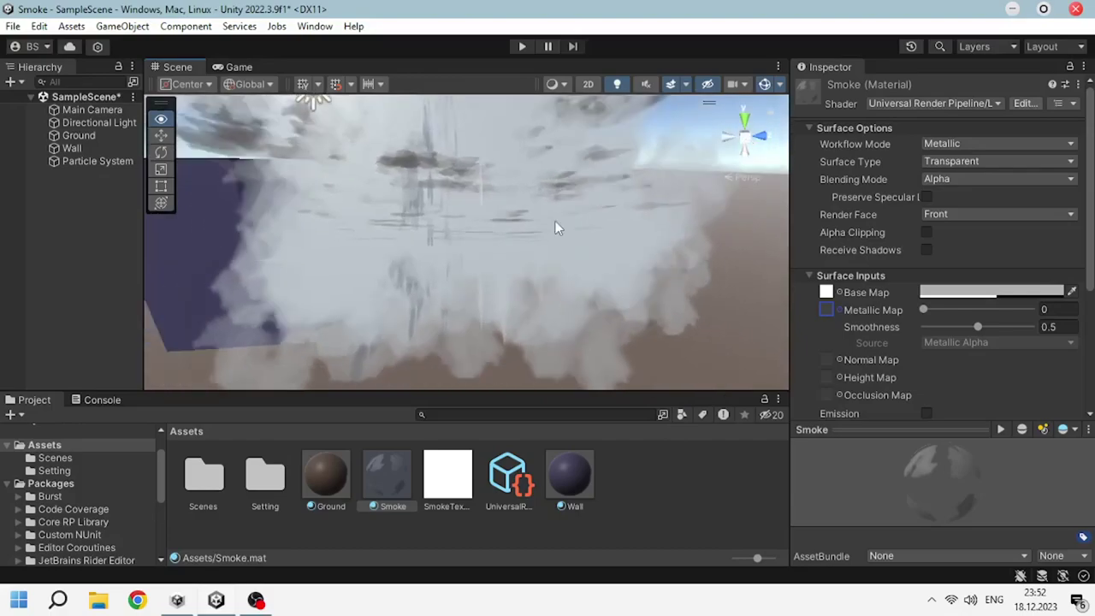
- Try Additive blending on the Smoke material with a darker grey base colour
{"action": "left_click", "coordinate": [931, 181]}
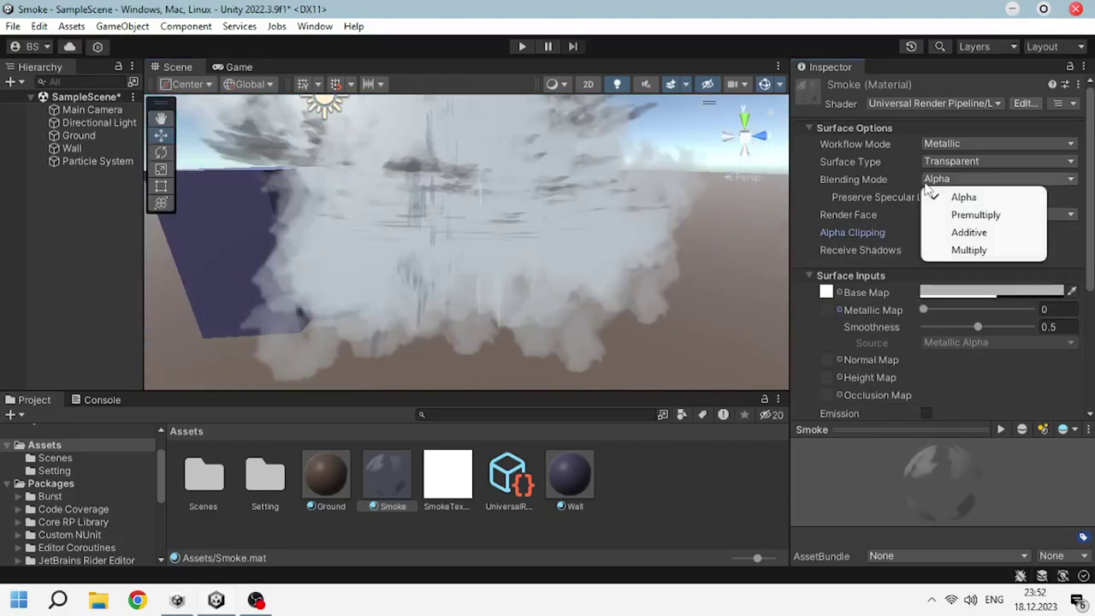
{"action": "left_click", "coordinate": [969, 232]}
{"action": "left_click_drag", "start_coordinate": [745, 262], "coordinate": [449, 233], "text": "alt"}
{"action": "left_click_drag", "start_coordinate": [603, 244], "coordinate": [581, 250], "text": "alt"}
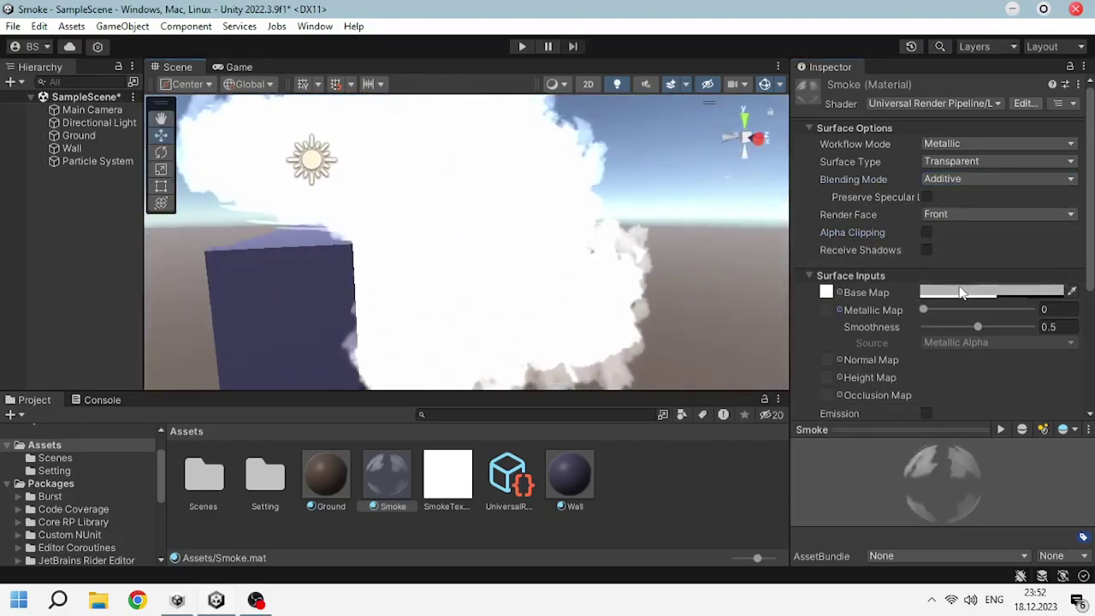
{"action": "left_click", "coordinate": [825, 291]}
{"action": "left_click_drag", "start_coordinate": [944, 335], "coordinate": [933, 344]}
{"action": "left_click", "coordinate": [1079, 184]}
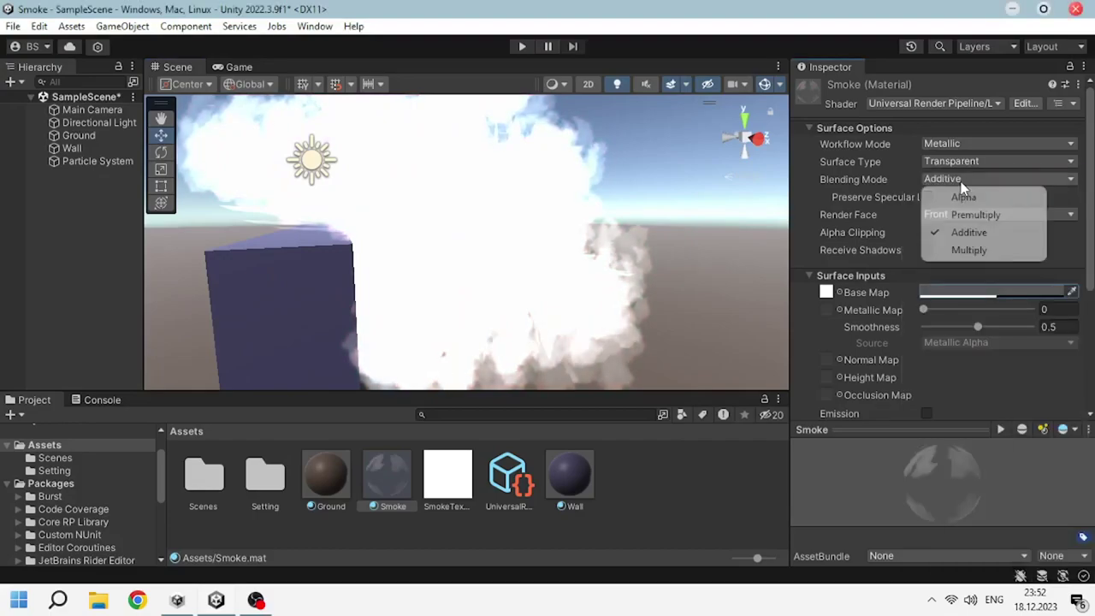
- Revert the Smoke blending mode to Alpha and lighten the grey base colour
{"action": "left_click", "coordinate": [996, 179]}
{"action": "left_click", "coordinate": [972, 197]}
{"action": "left_click", "coordinate": [825, 292]}
{"action": "left_click_drag", "start_coordinate": [951, 339], "coordinate": [930, 294]}
{"action": "left_click", "coordinate": [75, 160]}
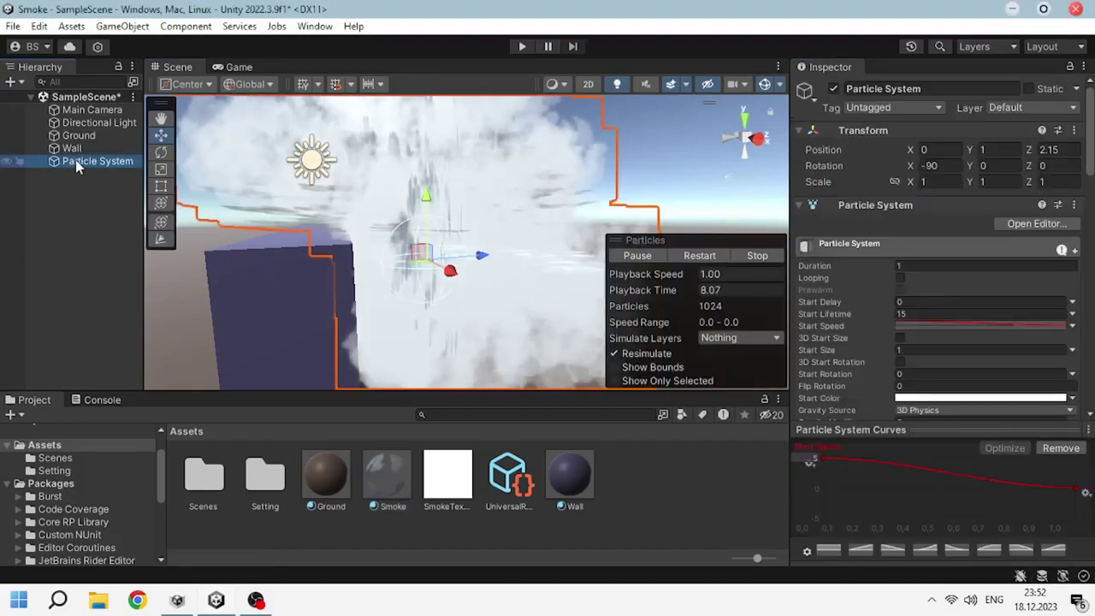
- Change the Renderer's Render Mode from Mesh to Billboard and play the smoke simulation
{"action": "scroll", "coordinate": [876, 316], "scroll_direction": "down", "scroll_amount": 5}
{"action": "scroll", "coordinate": [876, 316], "scroll_direction": "down", "scroll_amount": 3}
{"action": "scroll", "coordinate": [860, 262], "scroll_direction": "down", "scroll_amount": 3}
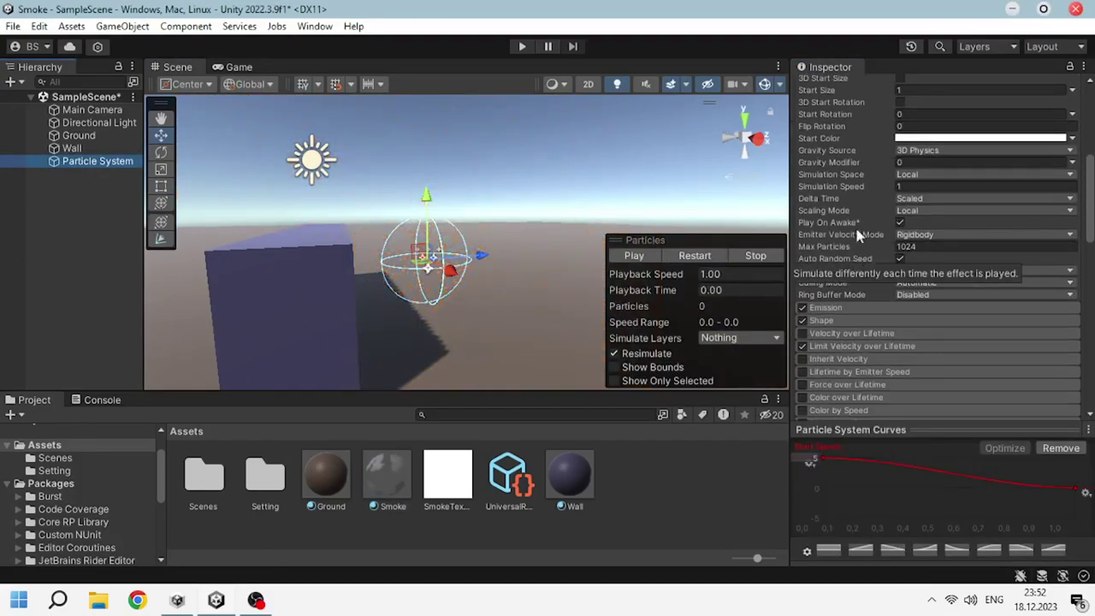
{"action": "scroll", "coordinate": [854, 258], "scroll_direction": "up", "scroll_amount": 5}
{"action": "scroll", "coordinate": [864, 290], "scroll_direction": "down", "scroll_amount": 5}
{"action": "scroll", "coordinate": [847, 286], "scroll_direction": "down", "scroll_amount": 5}
{"action": "scroll", "coordinate": [826, 282], "scroll_direction": "down", "scroll_amount": 3}
{"action": "left_click", "coordinate": [930, 346]}
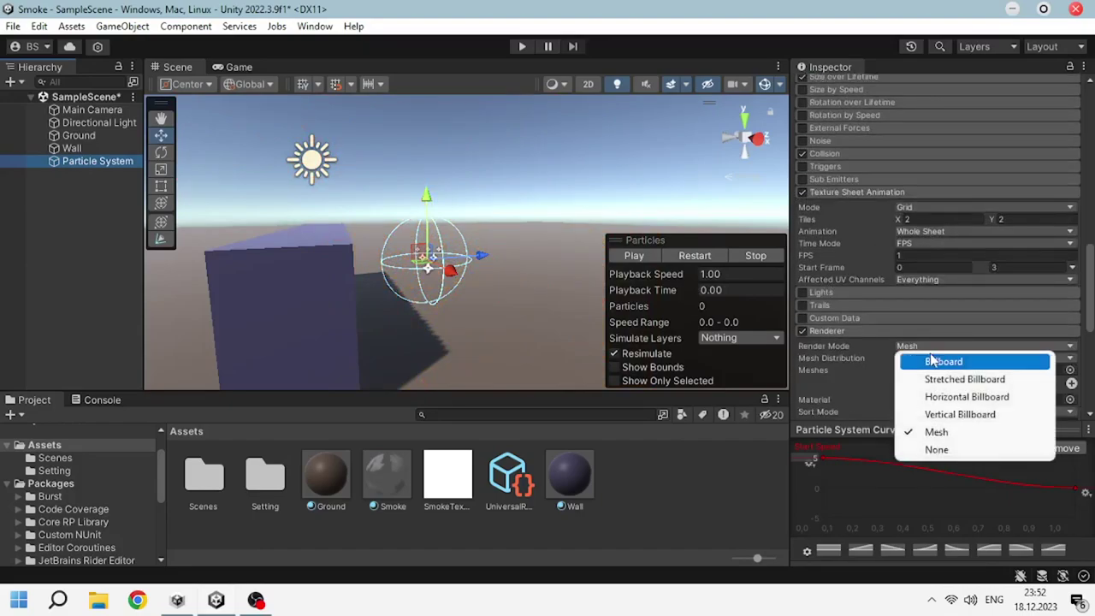
{"action": "left_click", "coordinate": [943, 361]}
{"action": "left_click", "coordinate": [634, 255]}
{"action": "left_click_drag", "start_coordinate": [546, 290], "coordinate": [342, 318], "text": "alt"}
- Set the Collision module's Radius Scale to 0.3, preview the smoke, then stop it
{"action": "left_click", "coordinate": [825, 110]}
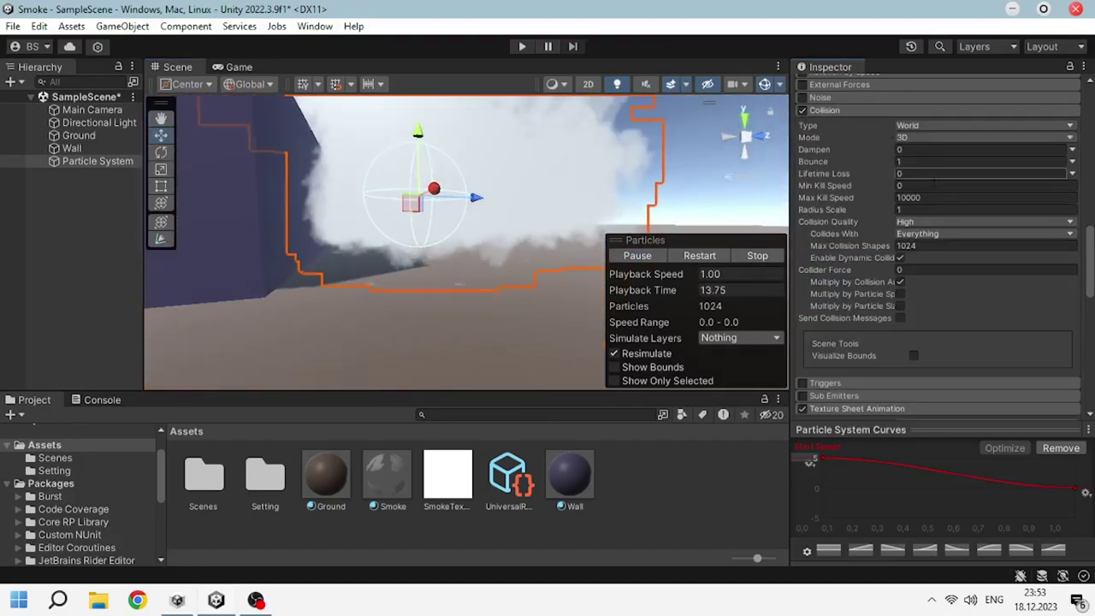
{"action": "left_click_drag", "start_coordinate": [834, 209], "coordinate": [819, 210]}
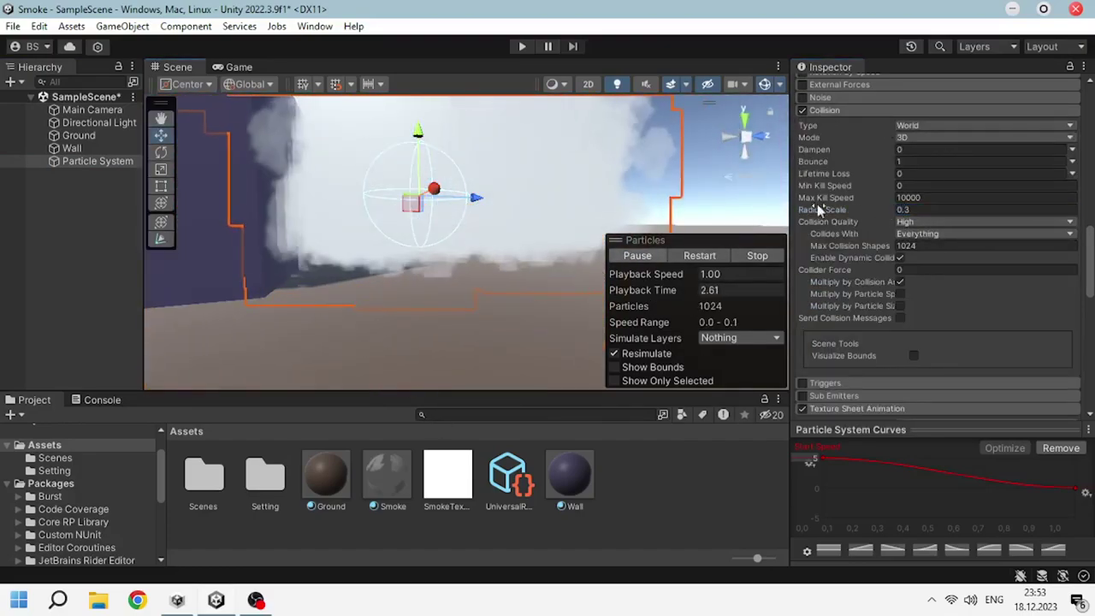
{"action": "mouse_move", "coordinate": [515, 279]}
{"action": "left_mouse_down", "text": "alt"}
{"action": "mouse_move", "coordinate": [898, 259]}
{"action": "mouse_move", "coordinate": [552, 297]}
{"action": "mouse_move", "coordinate": [616, 416]}
{"action": "left_mouse_up", "text": "alt"}
{"action": "key", "text": "period"}
{"action": "left_click", "coordinate": [72, 148]}
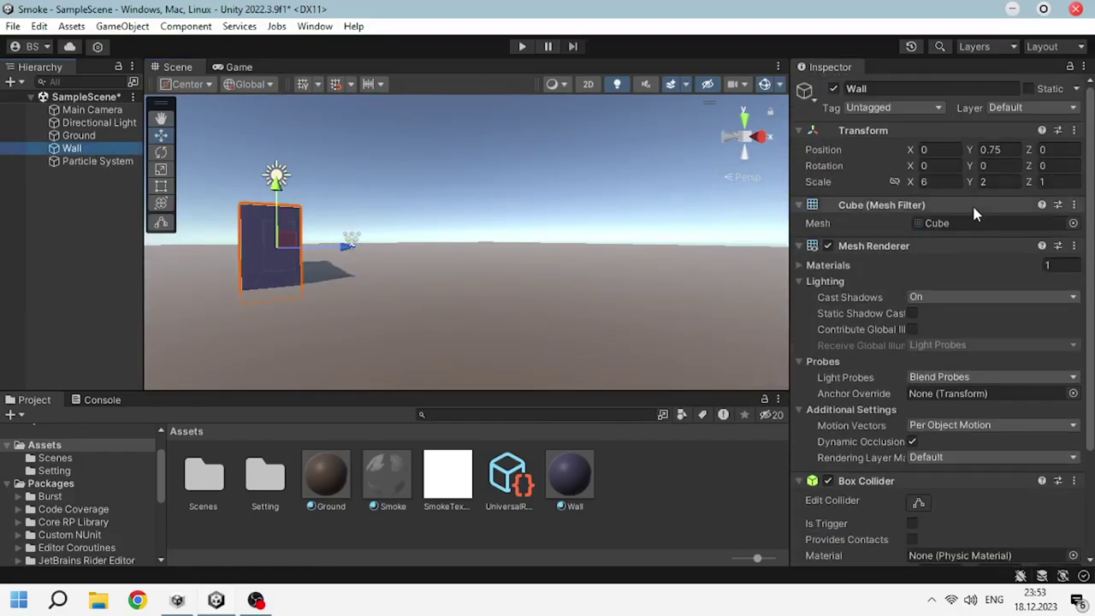
- Add Wall and Ground user layers in the layer settings
{"action": "left_click", "coordinate": [1009, 105]}
{"action": "left_click", "coordinate": [1007, 223]}
{"action": "left_click", "coordinate": [561, 312]}
{"action": "left_click", "coordinate": [1018, 106]}
{"action": "left_click", "coordinate": [1005, 237]}
{"action": "left_click", "coordinate": [949, 296]}
{"action": "type", "text": "Gr"}
- Assign the Wall object to the Wall layer, then check the Ground object's layer
{"action": "left_click", "coordinate": [71, 148]}
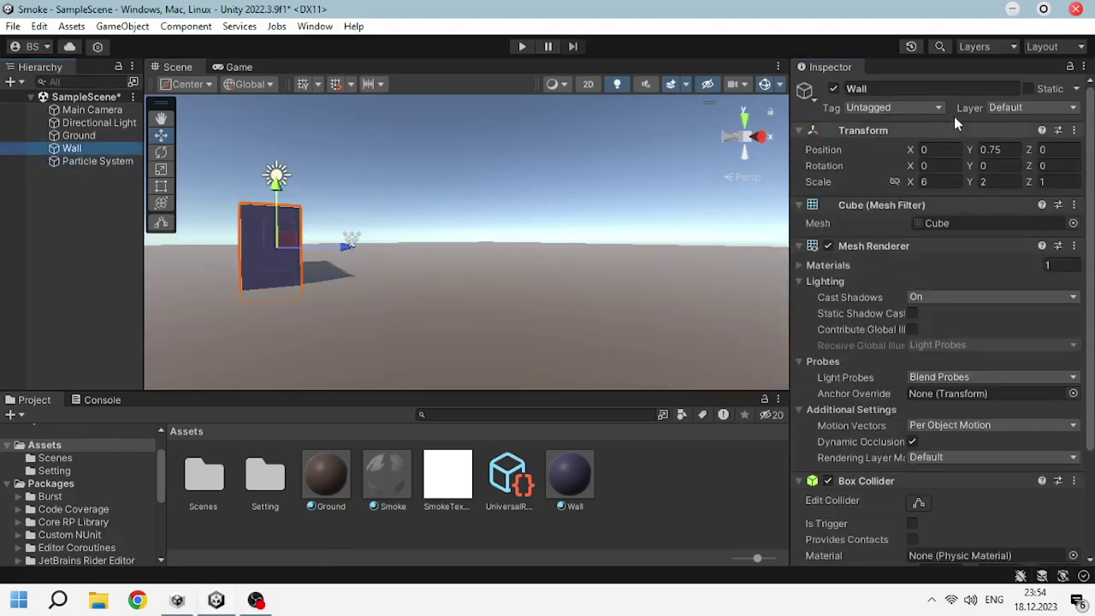
{"action": "left_click", "coordinate": [1018, 106]}
{"action": "left_click", "coordinate": [1003, 213]}
{"action": "left_click", "coordinate": [78, 135]}
{"action": "left_click", "coordinate": [1018, 106]}
- Set the Particle System's Collision Collides With mask to Ground only
{"action": "left_click", "coordinate": [97, 161]}
{"action": "scroll", "coordinate": [955, 345], "scroll_direction": "down", "scroll_amount": 10}
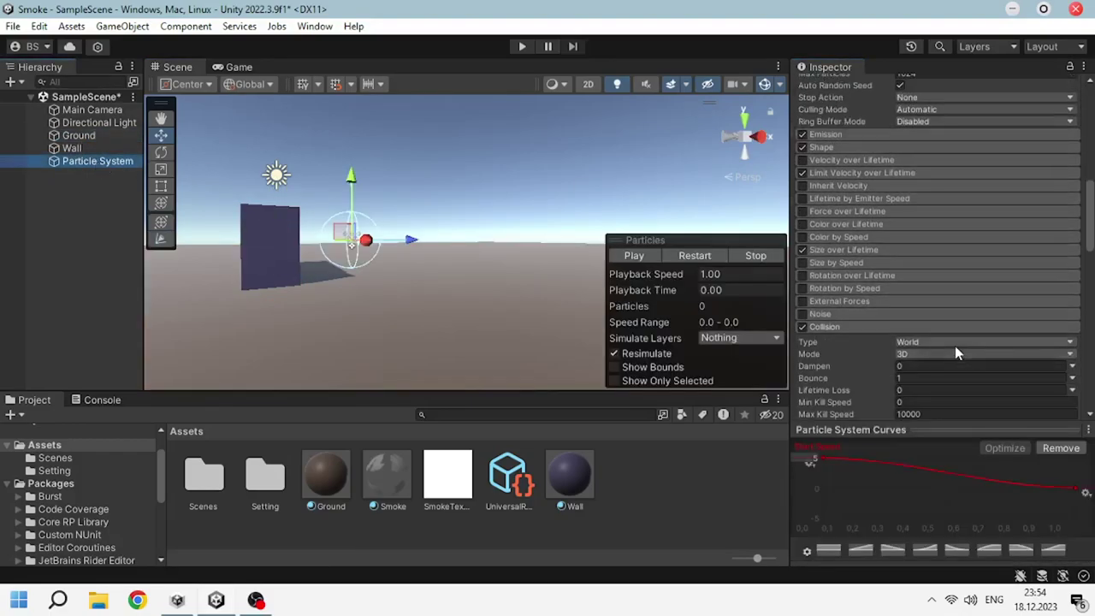
{"action": "scroll", "coordinate": [940, 299], "scroll_direction": "down", "scroll_amount": 5}
{"action": "scroll", "coordinate": [913, 234], "scroll_direction": "down", "scroll_amount": 1}
{"action": "left_click", "coordinate": [913, 233]}
{"action": "key", "text": "Escape"}
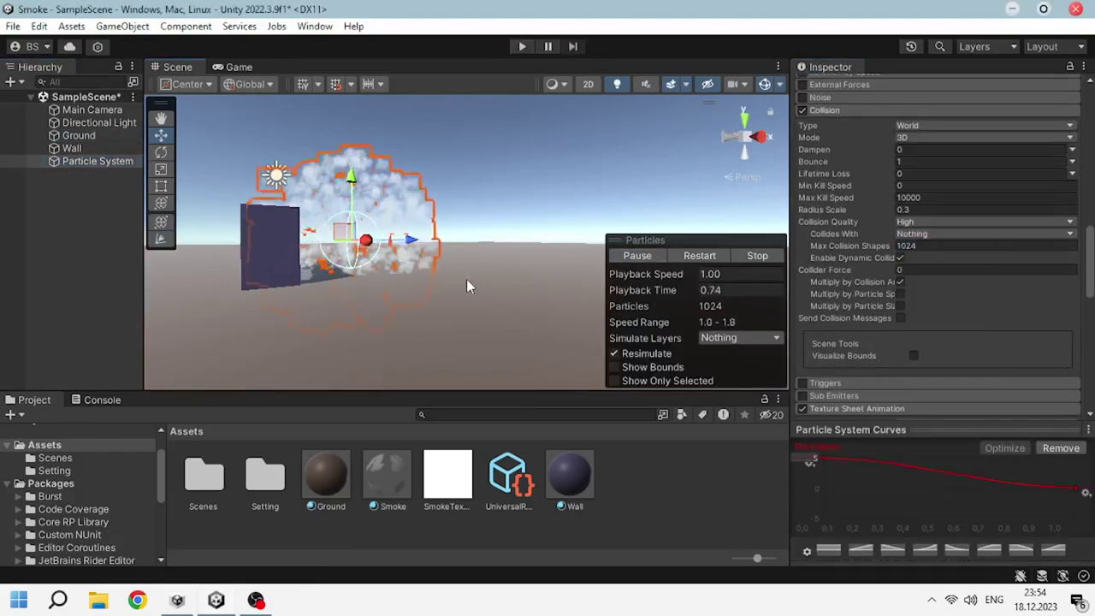
{"action": "left_click", "coordinate": [983, 234]}
{"action": "left_click", "coordinate": [928, 375]}
- Add Wall to the collision layers, replay the smoke, and stop the simulation
{"action": "left_click", "coordinate": [693, 256]}
{"action": "left_click_drag", "start_coordinate": [513, 290], "coordinate": [401, 294], "text": "alt"}
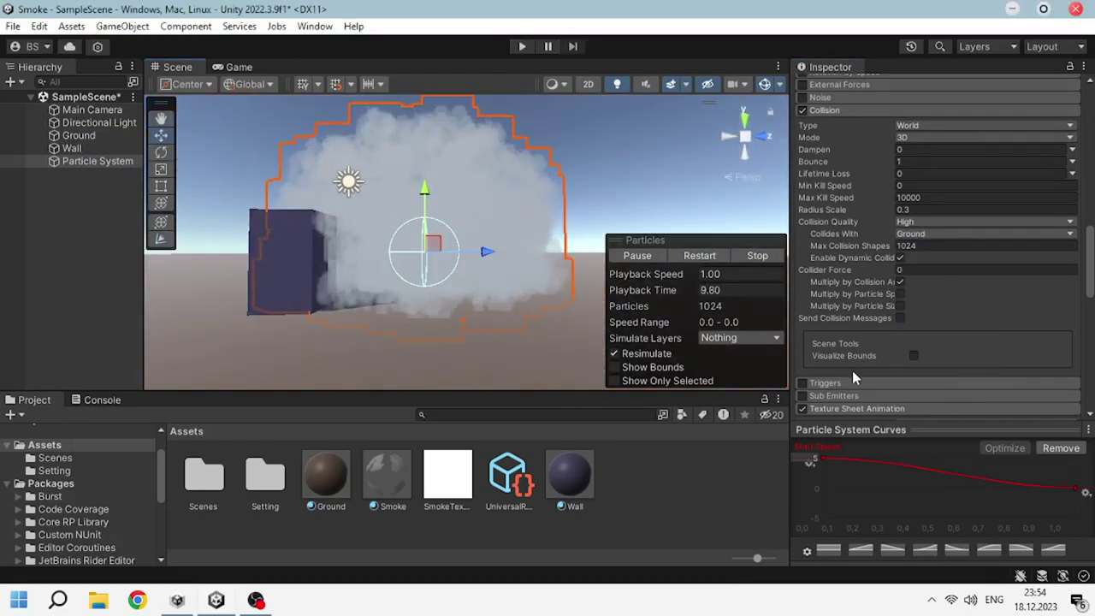
{"action": "left_click", "coordinate": [984, 234]}
{"action": "left_click", "coordinate": [949, 359]}
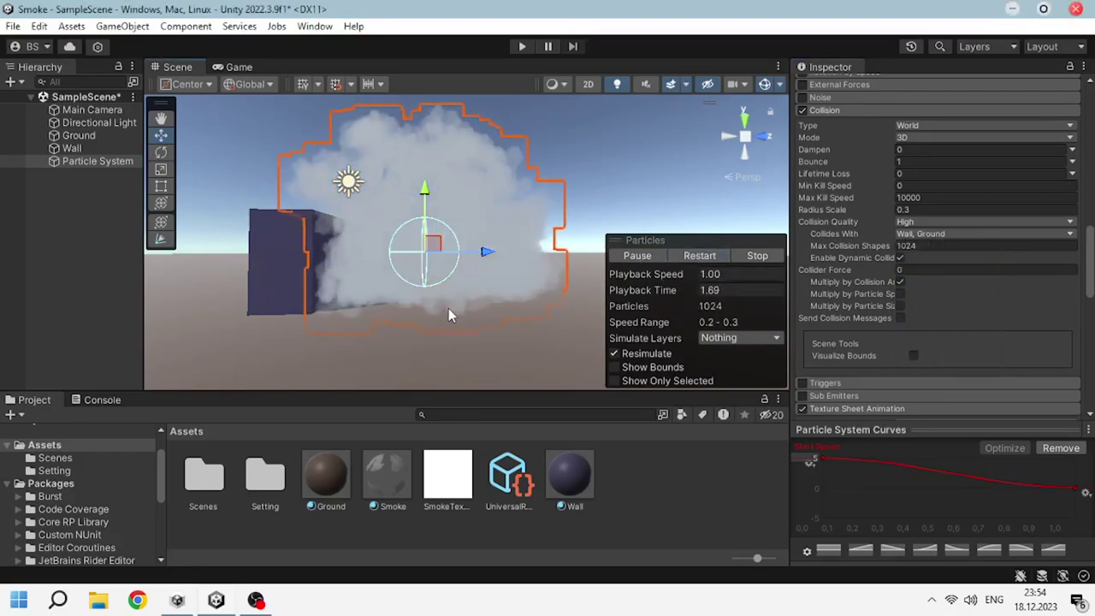
{"action": "left_click", "coordinate": [806, 298]}
{"action": "mouse_move", "coordinate": [599, 188]}
{"action": "left_mouse_down", "text": "alt"}
{"action": "mouse_move", "coordinate": [492, 308]}
{"action": "mouse_move", "coordinate": [476, 343]}
{"action": "left_mouse_up", "text": "alt"}
{"action": "key", "text": "."}
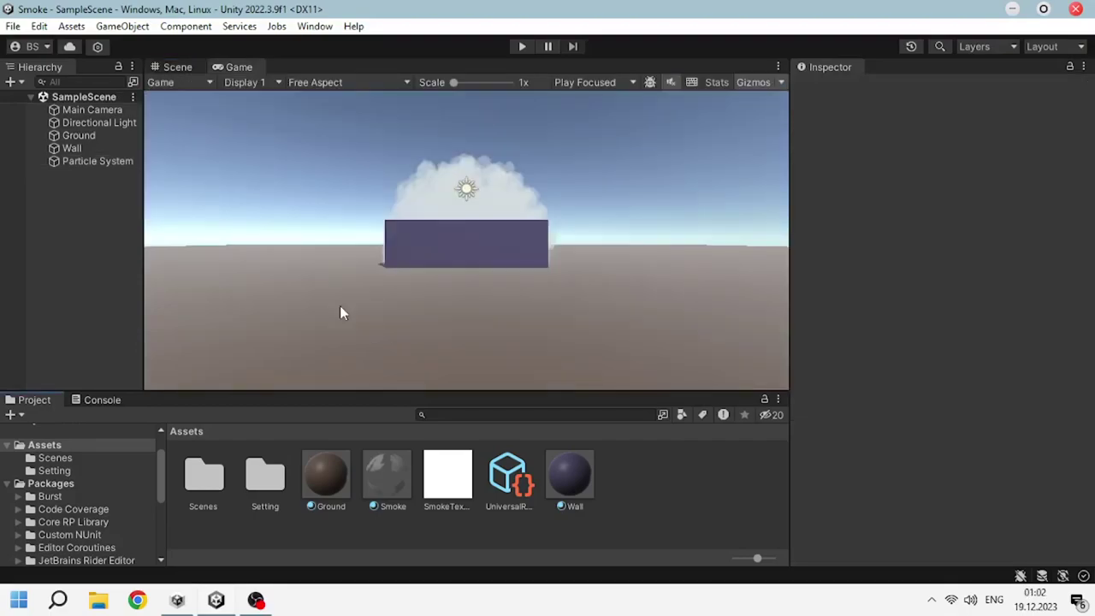
- Create a Materials folder and move the Ground, Smoke and Wall materials into it
{"action": "right_click", "coordinate": [655, 488]}
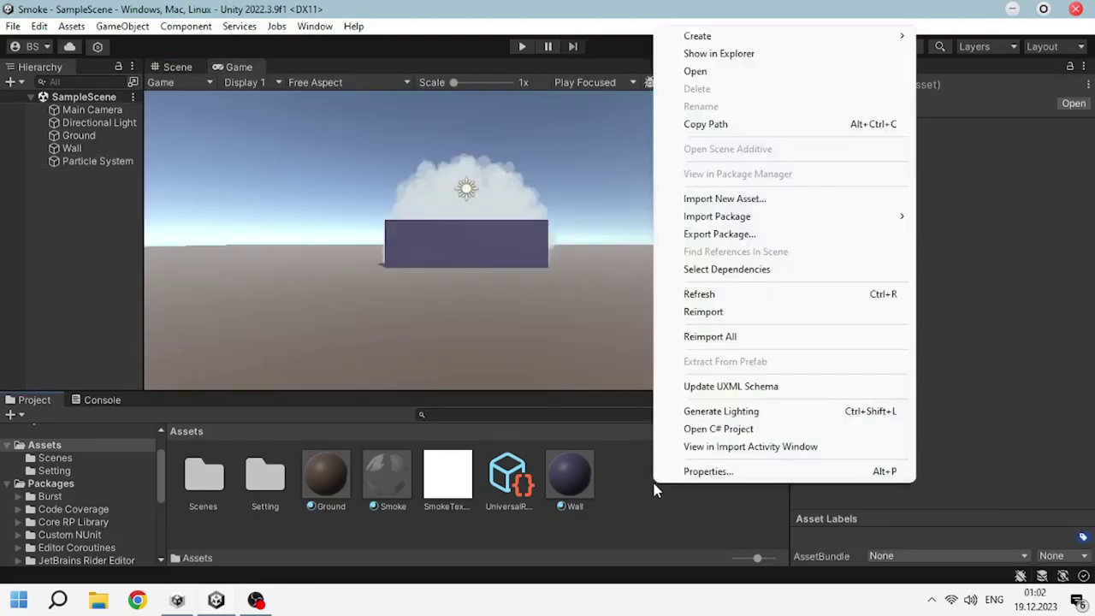
{"action": "mouse_move", "coordinate": [689, 34]}
{"action": "left_click", "coordinate": [555, 33]}
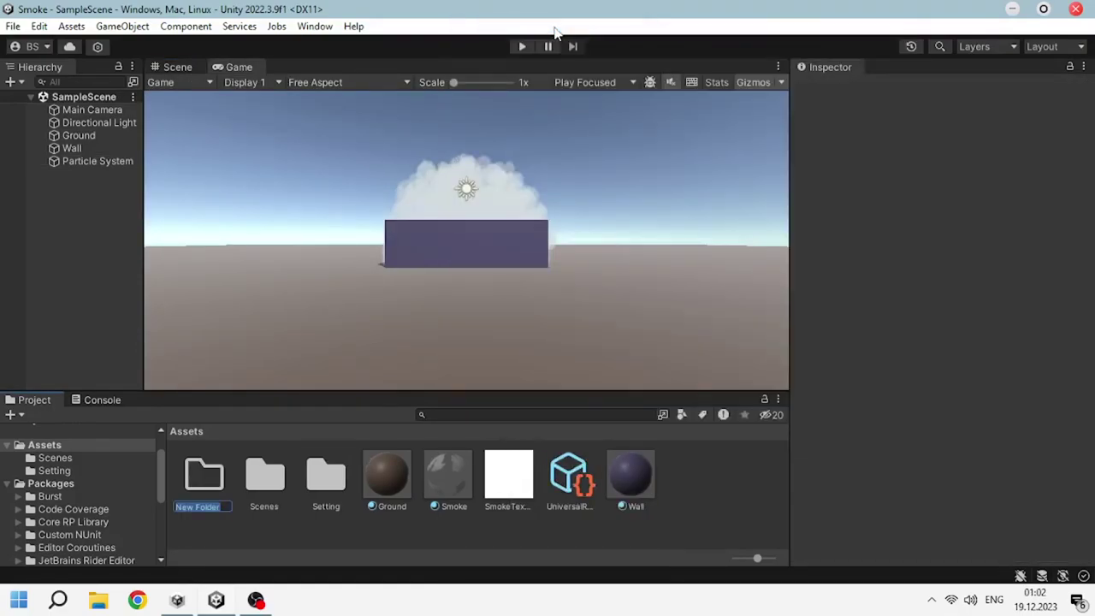
{"action": "type", "text": "als"}
{"action": "key", "text": "Return"}
{"action": "left_click", "coordinate": [386, 475]}
{"action": "left_click", "coordinate": [447, 475], "text": "ctrl"}
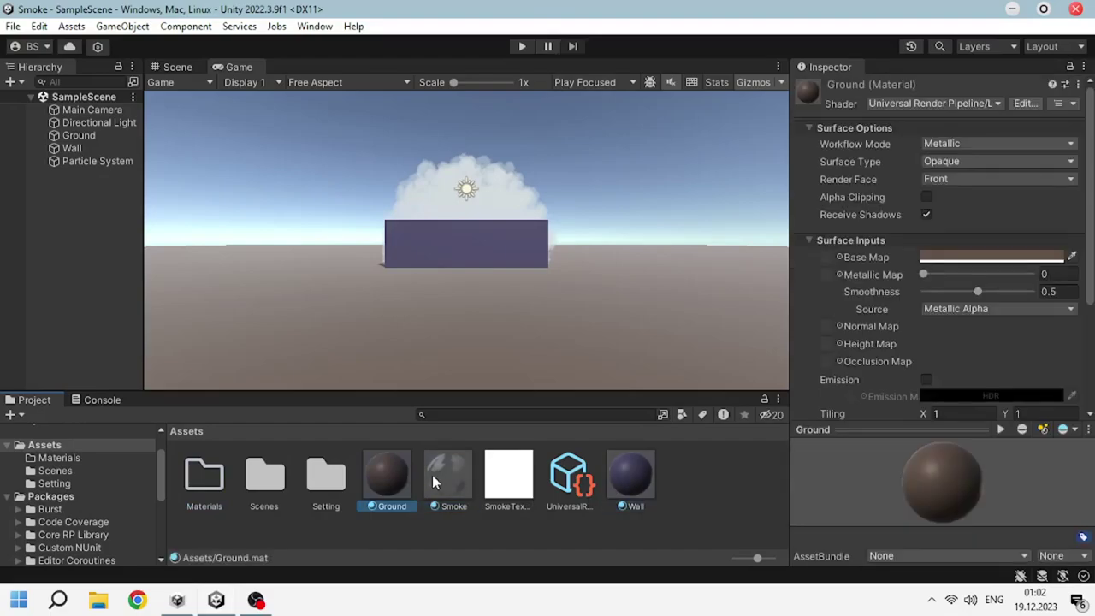
{"action": "left_click", "coordinate": [630, 475], "text": "ctrl"}
{"action": "left_click_drag", "start_coordinate": [287, 481], "coordinate": [204, 475]}
- Add Texture and Scripts folders to Assets
{"action": "right_click", "coordinate": [562, 490]}
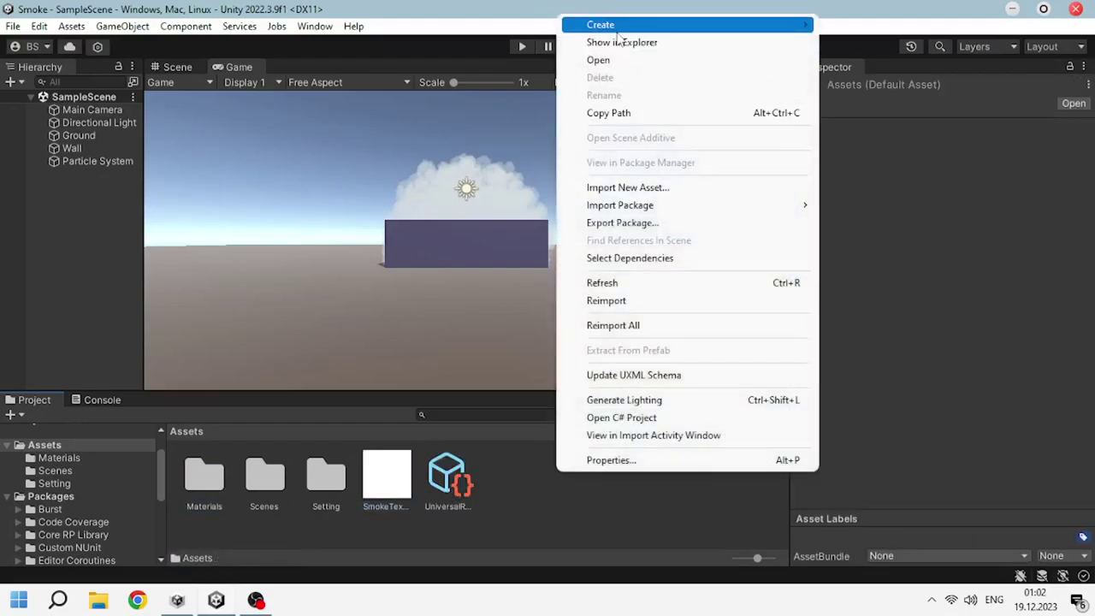
{"action": "mouse_move", "coordinate": [598, 20]}
{"action": "left_click", "coordinate": [769, 20]}
{"action": "type", "text": "Texture"}
{"action": "key", "text": "Return"}
{"action": "right_click", "coordinate": [557, 492]}
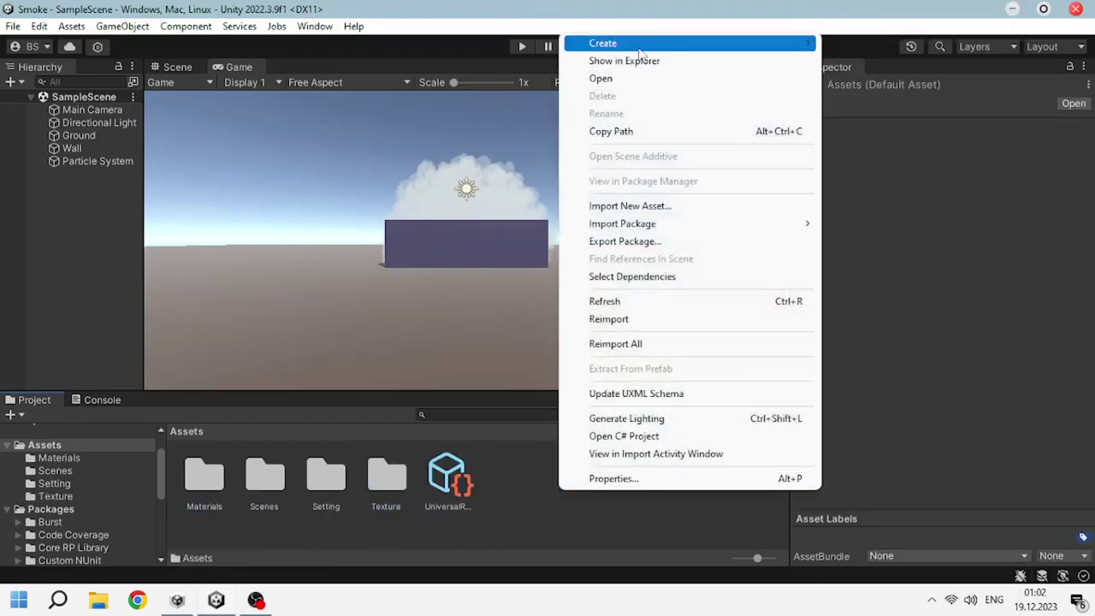
{"action": "mouse_move", "coordinate": [590, 42]}
{"action": "left_click", "coordinate": [855, 42]}
{"action": "key", "text": "Return"}
- Create a Prefabs folder and save the Particle System into it as a prefab
{"action": "right_click", "coordinate": [621, 539]}
{"action": "mouse_move", "coordinate": [675, 34]}
{"action": "left_click", "coordinate": [941, 25]}
{"action": "type", "text": "Prefabs"}
{"action": "key", "text": "Return"}
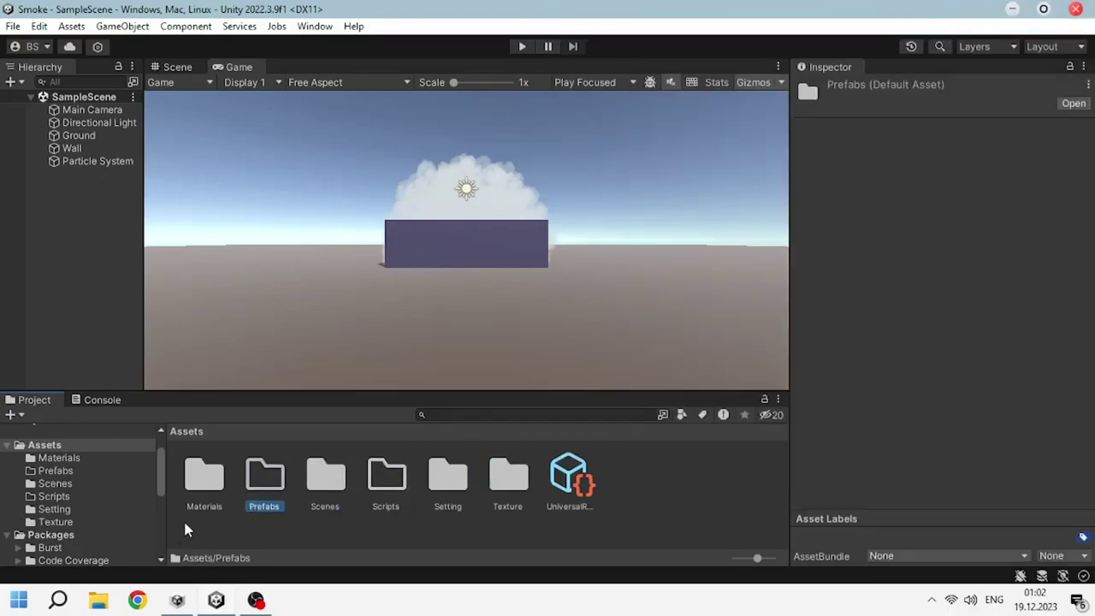
{"action": "double_click", "coordinate": [264, 475]}
{"action": "left_click", "coordinate": [98, 161]}
{"action": "left_click_drag", "start_coordinate": [69, 164], "coordinate": [190, 495]}
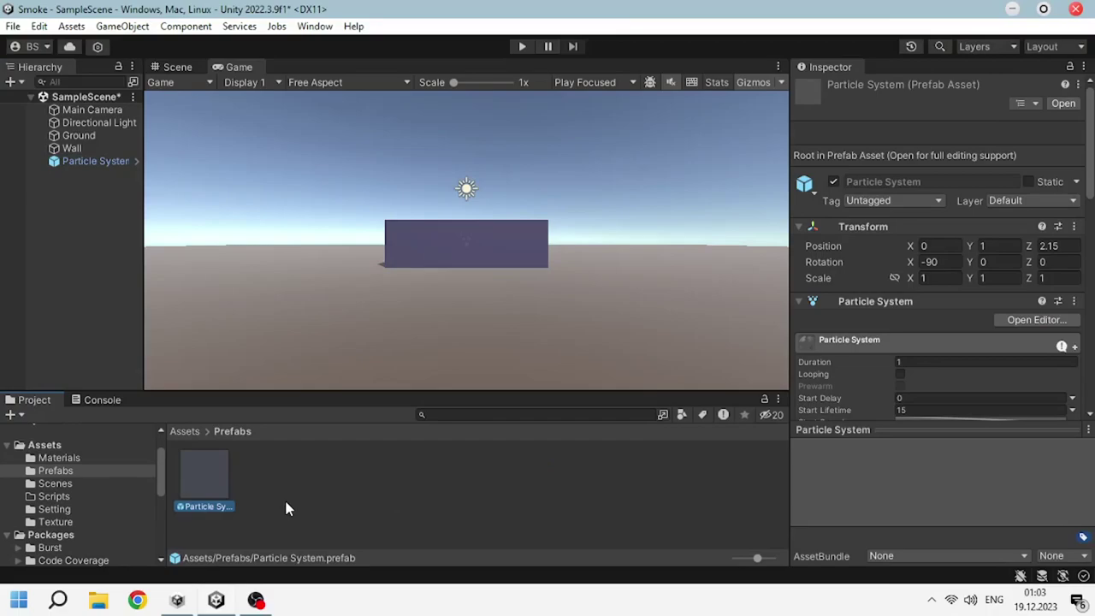
{"action": "left_click", "coordinate": [171, 67]}
{"action": "left_click", "coordinate": [44, 445]}
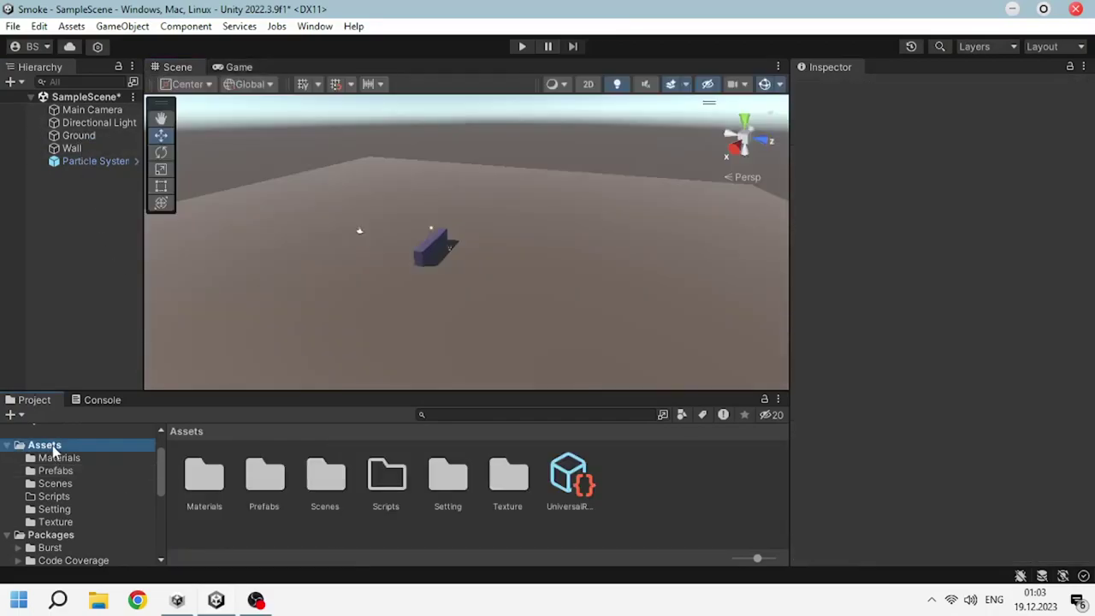
- Create a PlayerController C# script in Scripts and delete its default Start and Update methods
{"action": "double_click", "coordinate": [383, 479]}
{"action": "right_click", "coordinate": [278, 513]}
{"action": "left_click", "coordinate": [367, 66]}
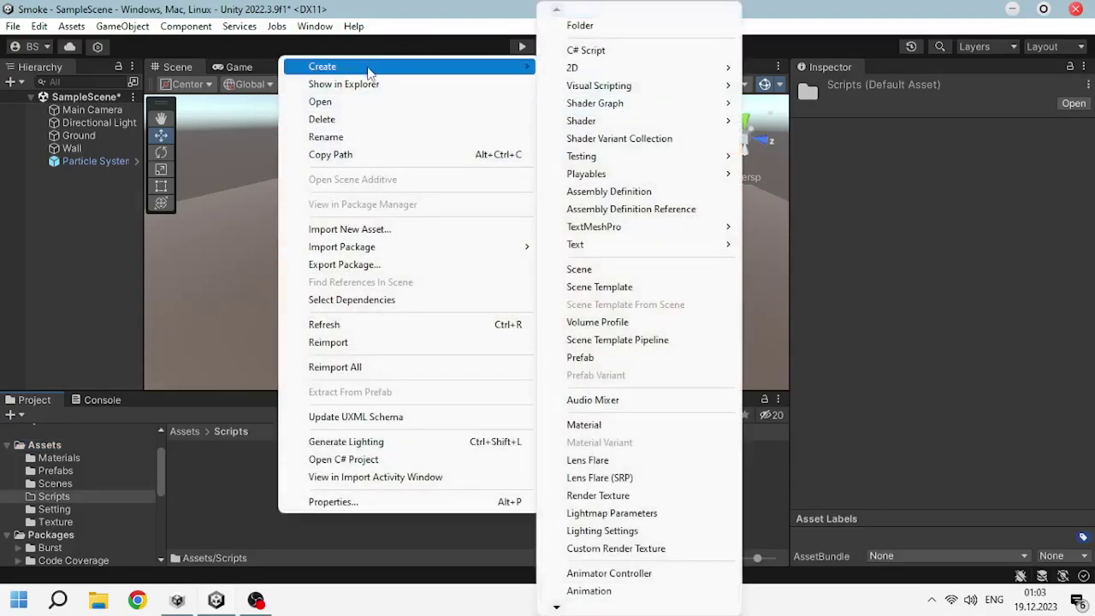
{"action": "left_click", "coordinate": [582, 52]}
{"action": "type", "text": "ler"}
{"action": "key", "text": "Return"}
{"action": "key", "text": "Return"}
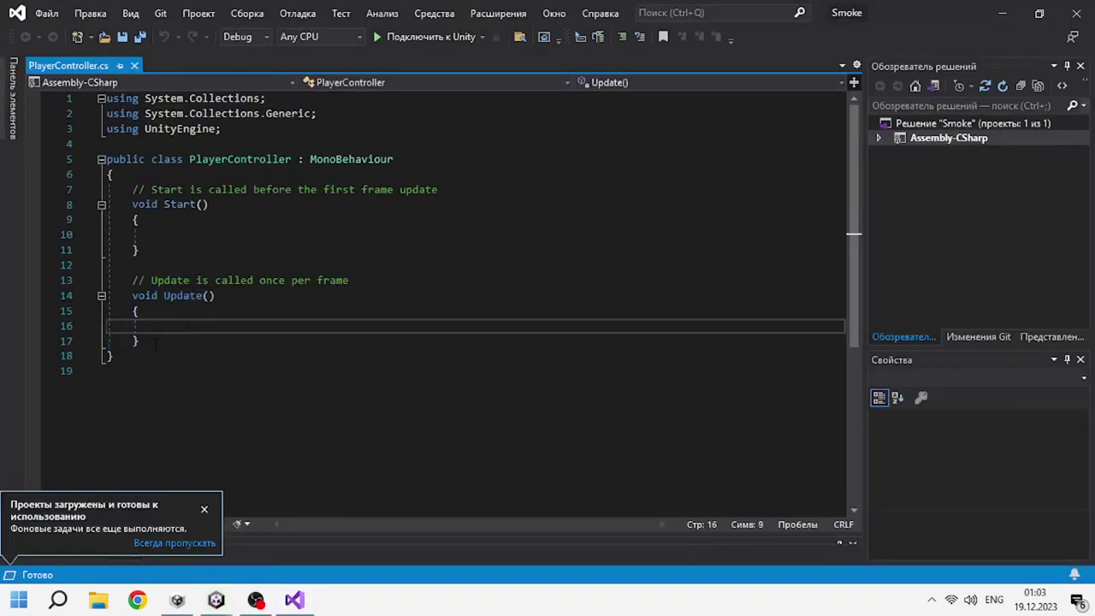
{"action": "left_click_drag", "start_coordinate": [132, 190], "coordinate": [169, 325]}
{"action": "key", "text": "BackSpace"}
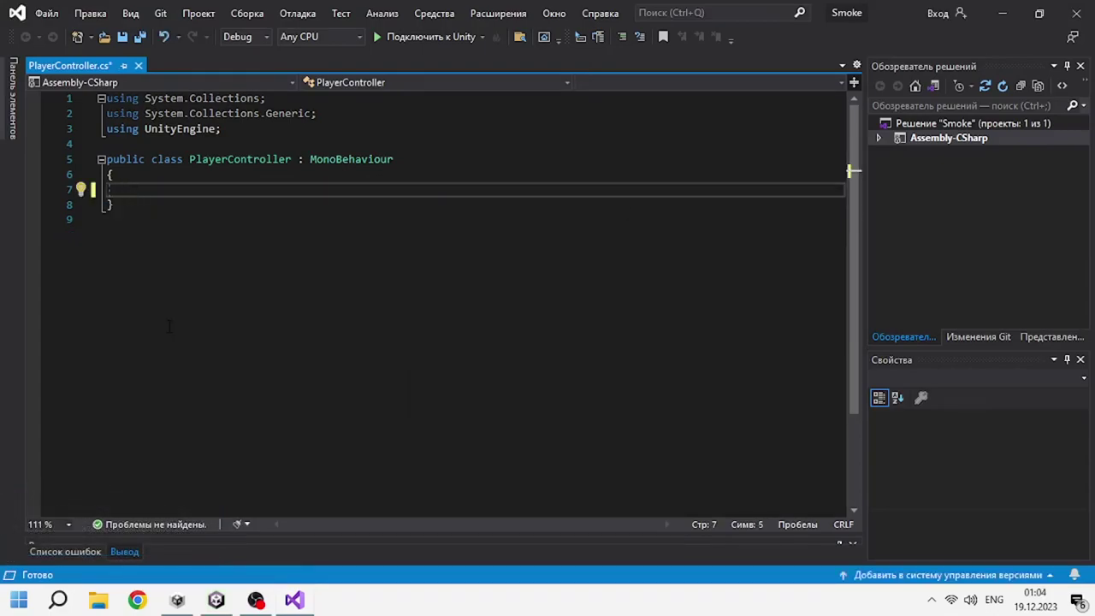
- Add a private mainCamera field and assign Camera.main to it in Start()
{"action": "type", "text": "private Came"}
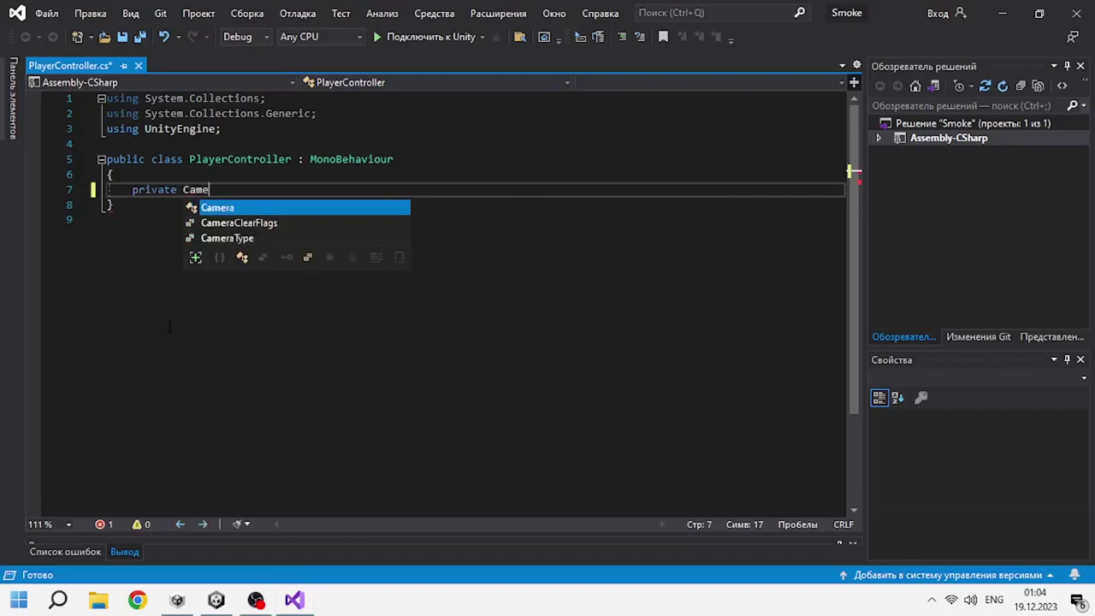
{"action": "type", "text": "ra mainCame"}
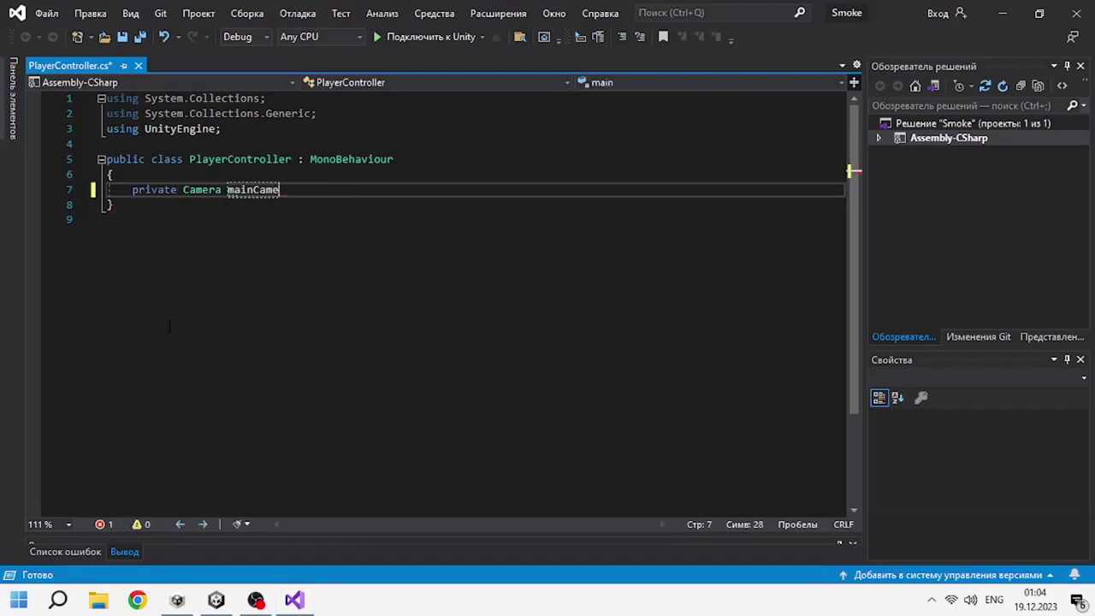
{"action": "type", "text": "ra = null;"}
{"action": "key", "text": "Return"}
{"action": "key", "text": "Return"}
{"action": "type", "text": "private void Start()"}
{"action": "key", "text": "Return"}
{"action": "type", "text": "{"}
{"action": "key", "text": "Return"}
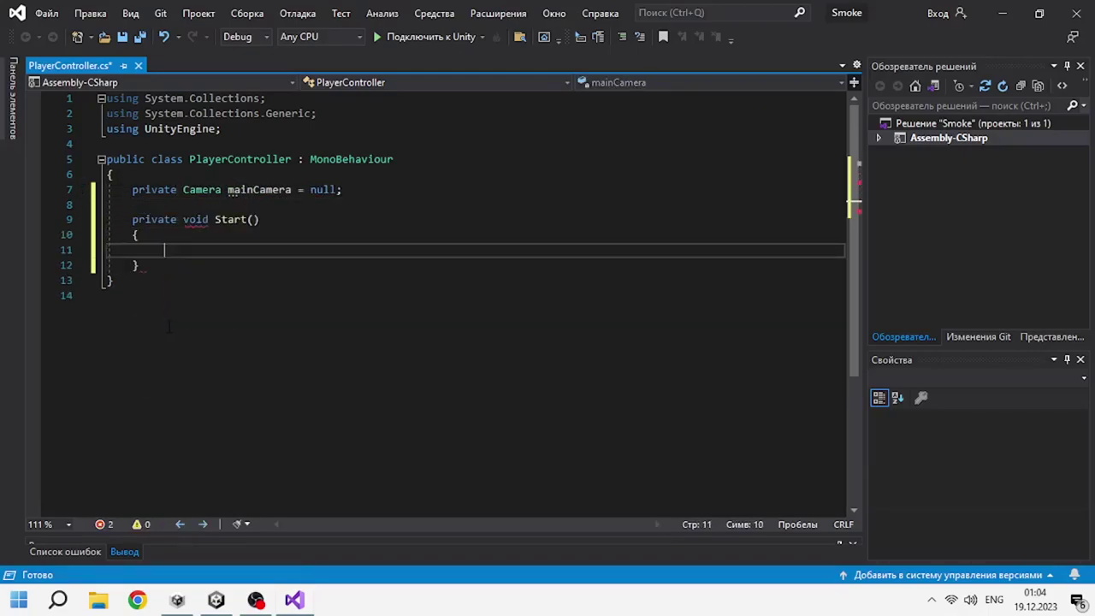
{"action": "type", "text": "= Camera.main;"}
{"action": "key", "text": "Down"}
- Declare a Vector3 dir in Update() and set dir.x = 1 when KeyCode.W is held
{"action": "key", "text": "Return"}
{"action": "key", "text": "Return"}
{"action": "type", "text": "void "}
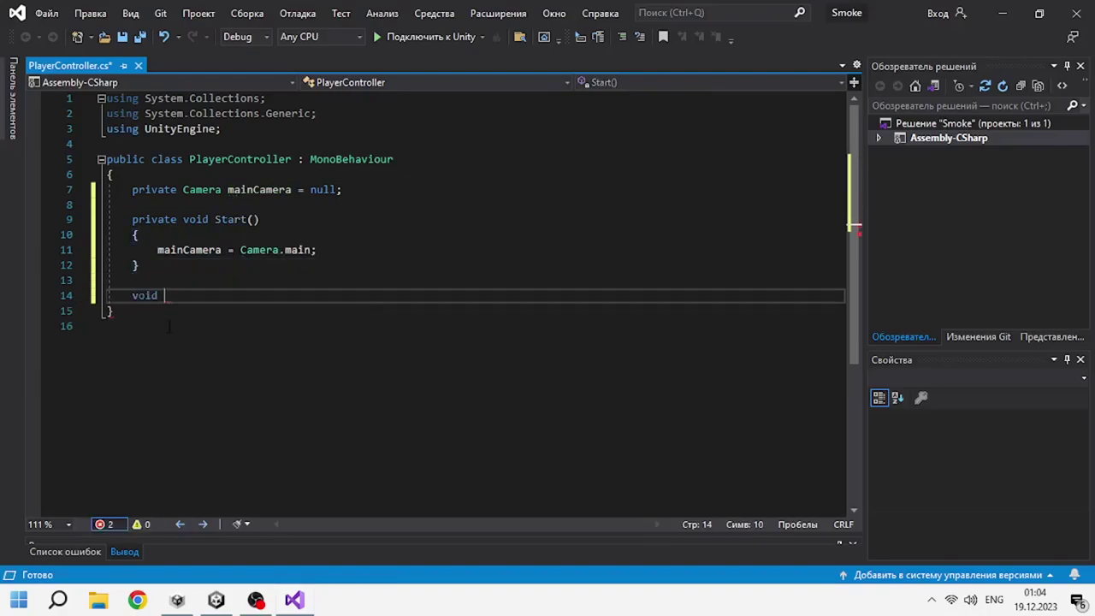
{"action": "type", "text": "Update"}
{"action": "key", "text": "Return"}
{"action": "type", "text": "Vector3 d"}
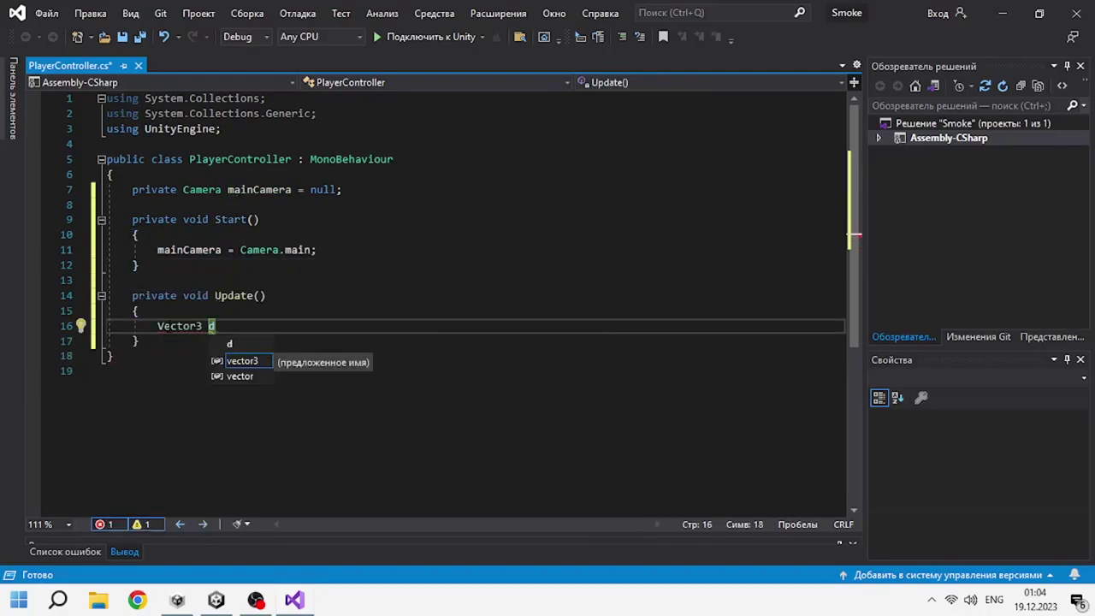
{"action": "key", "text": "Return"}
{"action": "type", "text": "if(Input.Get"}
{"action": "key", "text": "Up"}
{"action": "key", "text": "Up"}
{"action": "key", "text": "Tab"}
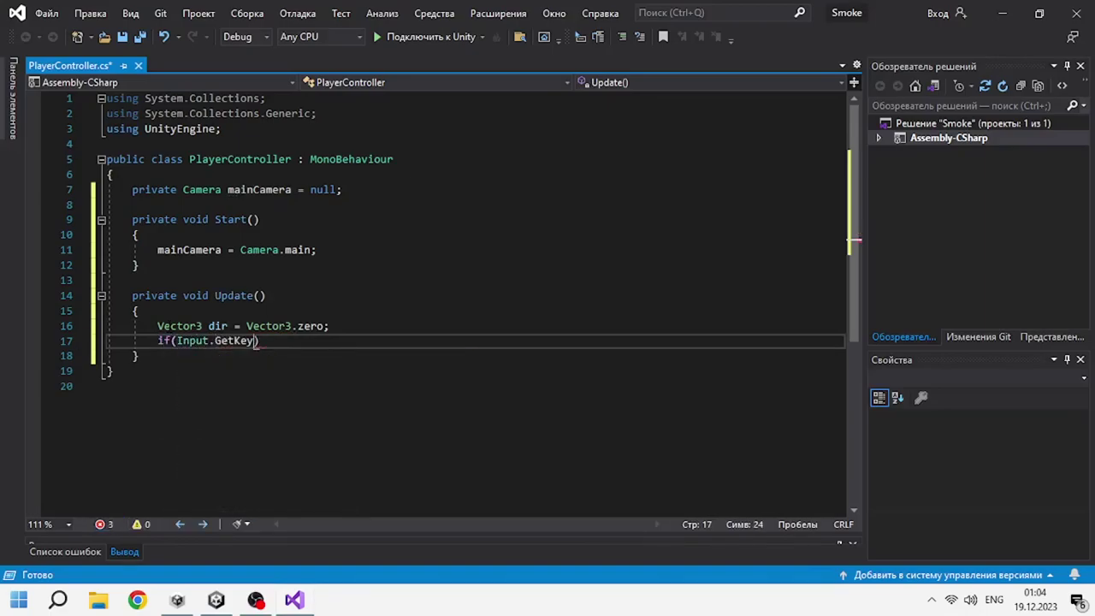
{"action": "type", "text": "(KeyCode.W"}
{"action": "key", "text": "End"}
{"action": "key", "text": "Return"}
{"action": "type", "text": "{"}
{"action": "key", "text": "Return"}
{"action": "key", "text": "BackSpace"}
{"action": "key", "text": "BackSpace"}
{"action": "key", "text": "BackSpace"}
{"action": "type", "text": "dir.x = 1;"}
- Copy the W key check and change the copy to check KeyCode.S
{"action": "key", "text": "shift+Up"}
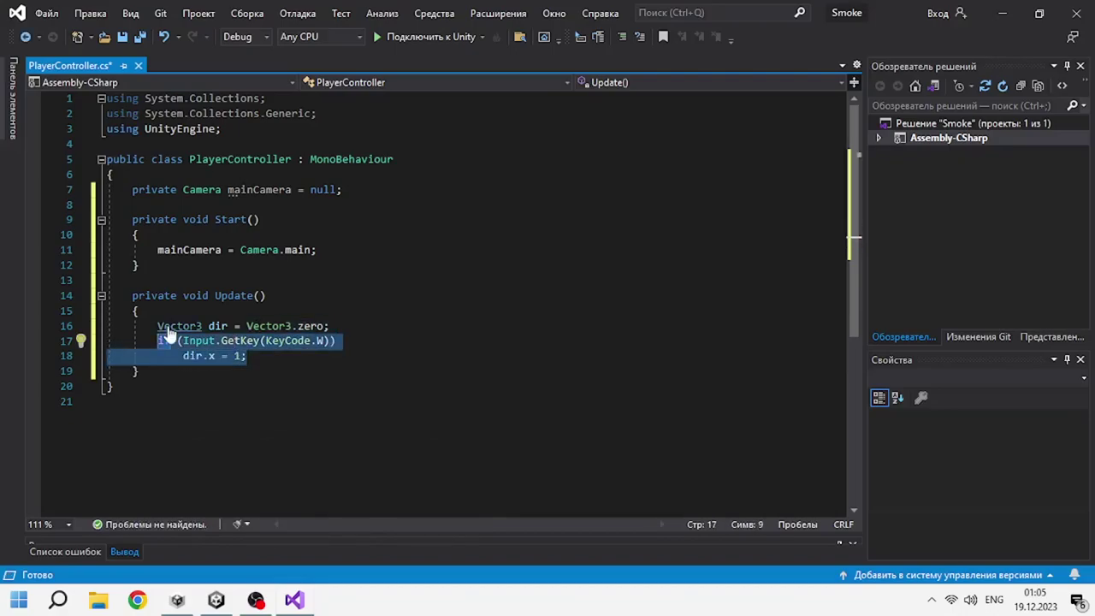
{"action": "key", "text": "ctrl+c"}
{"action": "key", "text": "End"}
{"action": "key", "text": "Return"}
{"action": "key", "text": "ctrl+v"}
{"action": "key", "text": "Left"}
{"action": "key", "text": "Left"}
{"action": "key", "text": "Up"}
{"action": "key", "text": "End"}
{"action": "key", "text": "Left"}
{"action": "key", "text": "Left"}
{"action": "key", "text": "BackSpace"}
{"action": "type", "text": "S"}
- Paste more copies of the check for the A and D keys, making the A check negative
{"action": "key", "text": "Escape"}
{"action": "key", "text": "Down"}
{"action": "key", "text": "End"}
{"action": "key", "text": "Return"}
{"action": "key", "text": "ctrl+v"}
{"action": "key", "text": "Return"}
{"action": "key", "text": "ctrl+v"}
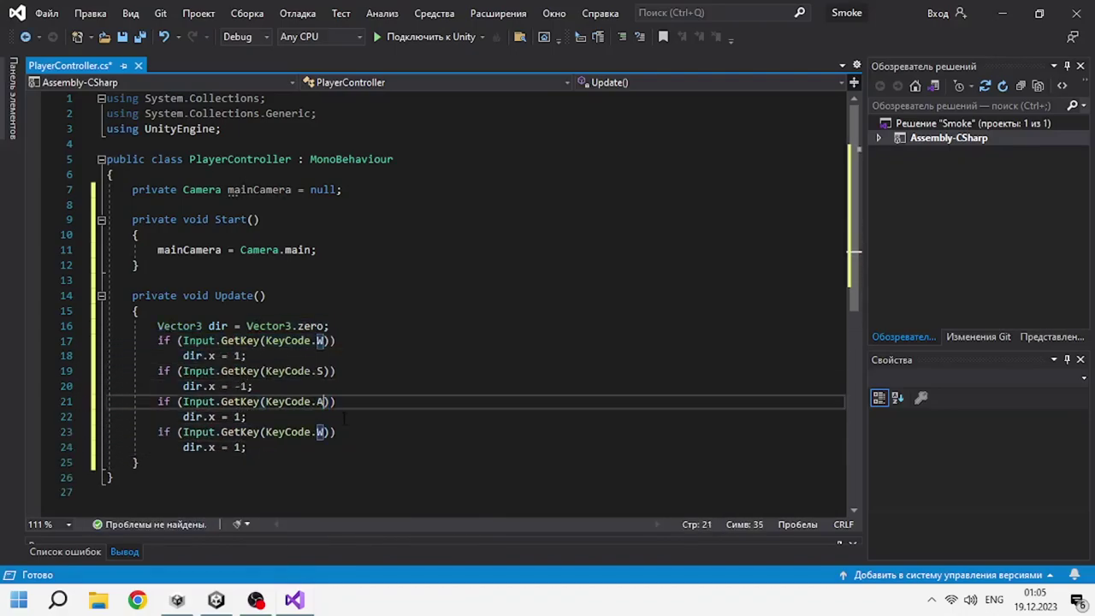
{"action": "type", "text": "D"}
{"action": "key", "text": "Escape"}
{"action": "key", "text": "Up"}
{"action": "key", "text": "End"}
{"action": "key", "text": "Left"}
{"action": "key", "text": "Left"}
{"action": "type", "text": "-"}
- Switch the W and S checks to change dir.z instead of dir.x
{"action": "key", "text": "Up"}
{"action": "key", "text": "Up"}
{"action": "key", "text": "Left"}
{"action": "key", "text": "Left"}
{"action": "key", "text": "Left"}
{"action": "key", "text": "BackSpace"}
{"action": "type", "text": "z"}
{"action": "key", "text": "Escape"}
{"action": "key", "text": "Up"}
{"action": "key", "text": "Up"}
{"action": "key", "text": "BackSpace"}
{"action": "type", "text": "z"}
{"action": "key", "text": "Escape"}
- Paste two more key checks below the D block for the Q and E keys
{"action": "left_click", "coordinate": [336, 446]}
{"action": "key", "text": "Return"}
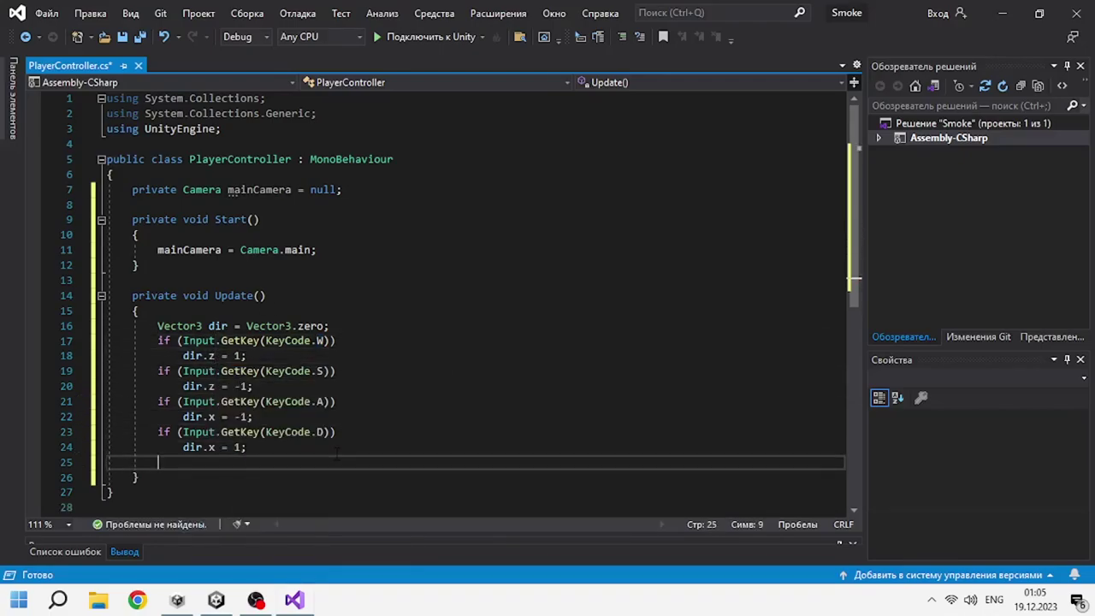
{"action": "key", "text": "ctrl+v"}
{"action": "key", "text": "Return"}
{"action": "key", "text": "ctrl+v"}
{"action": "key", "text": "Up"}
{"action": "key", "text": "Up"}
{"action": "key", "text": "Up"}
{"action": "key", "text": "End"}
{"action": "key", "text": "Left"}
{"action": "key", "text": "Left"}
{"action": "key", "text": "BackSpace"}
{"action": "type", "text": "Q"}
{"action": "key", "text": "Escape"}
{"action": "key", "text": "Down"}
{"action": "key", "text": "Down"}
{"action": "key", "text": "End"}
{"action": "key", "text": "Left"}
{"action": "key", "text": "Left"}
{"action": "key", "text": "BackSpace"}
{"action": "type", "text": "E"}
{"action": "key", "text": "Escape"}
- Make the Q and E checks drive dir.y, one of them negative, and save the script
{"action": "key", "text": "Up"}
{"action": "key", "text": "Left"}
{"action": "key", "text": "Left"}
{"action": "key", "text": "Left"}
{"action": "key", "text": "BackSpace"}
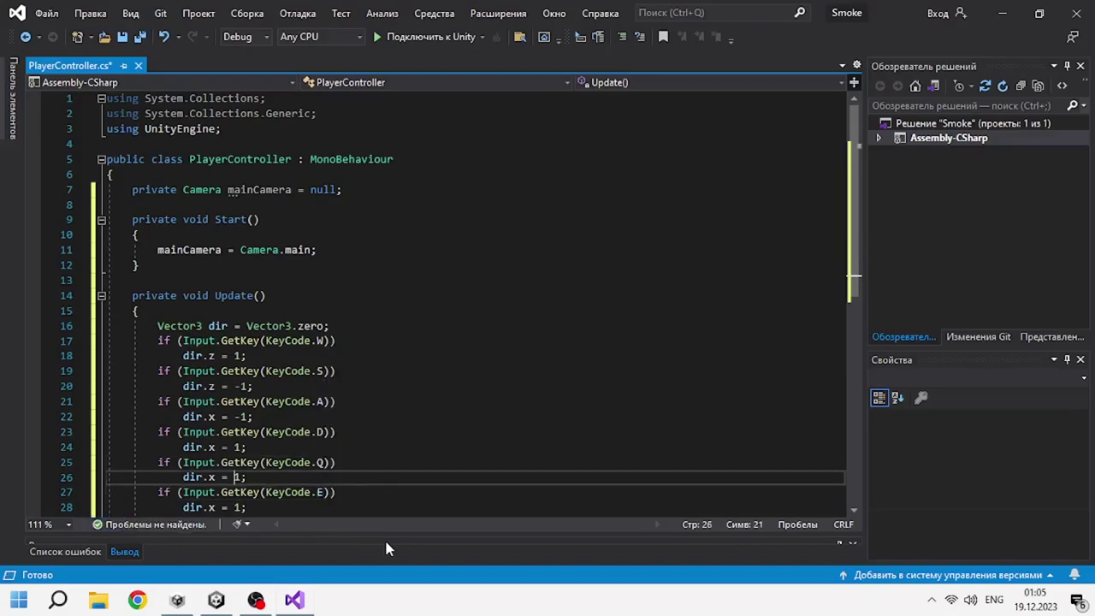
{"action": "type", "text": "y"}
{"action": "key", "text": "Escape"}
{"action": "key", "text": "Down"}
{"action": "key", "text": "Down"}
{"action": "key", "text": "BackSpace"}
{"action": "type", "text": "y"}
{"action": "key", "text": "Escape"}
{"action": "key", "text": "End"}
{"action": "key", "text": "Left"}
{"action": "key", "text": "Left"}
{"action": "type", "text": "-"}
{"action": "key", "text": "ctrl+s"}
{"action": "scroll", "coordinate": [418, 400], "scroll_direction": "down", "scroll_amount": 2}
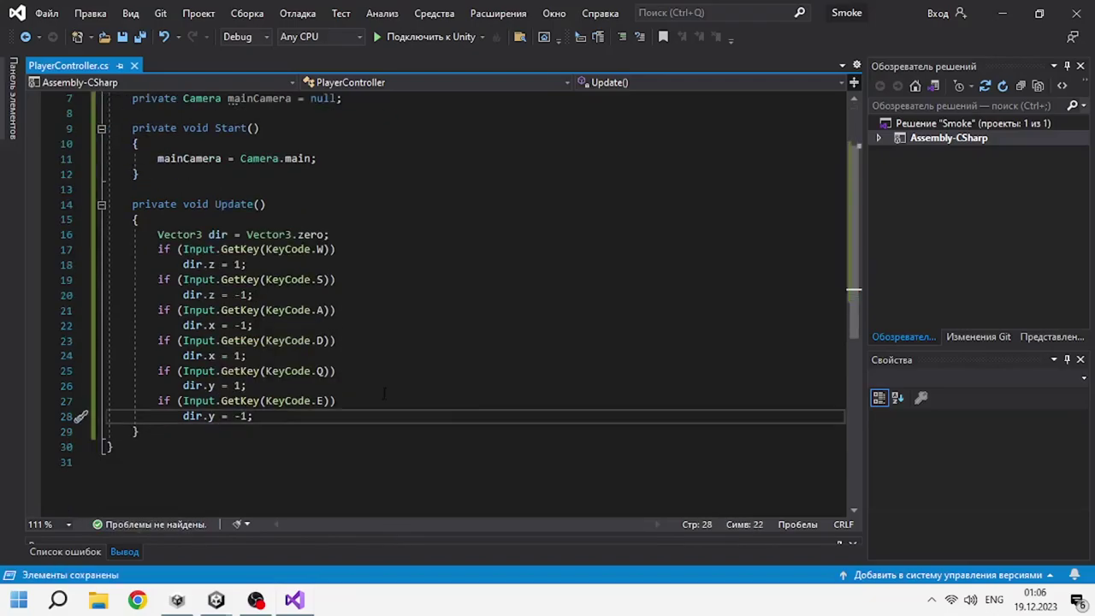
- Start scaling dir and declare a [SerializeField] private float moveSpeed field
{"action": "key", "text": "Return"}
{"action": "key", "text": "Return"}
{"action": "type", "text": "dir = d"}
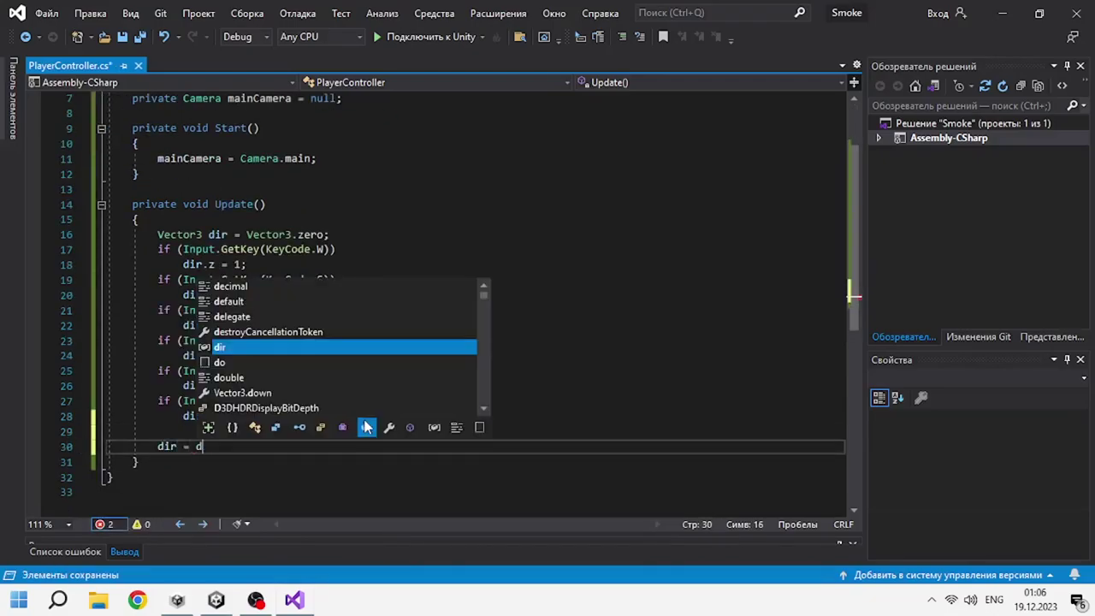
{"action": "type", "text": "ir *"}
{"action": "scroll", "coordinate": [365, 419], "scroll_direction": "up", "scroll_amount": 2}
{"action": "left_click", "coordinate": [374, 190]}
{"action": "key", "text": "Return"}
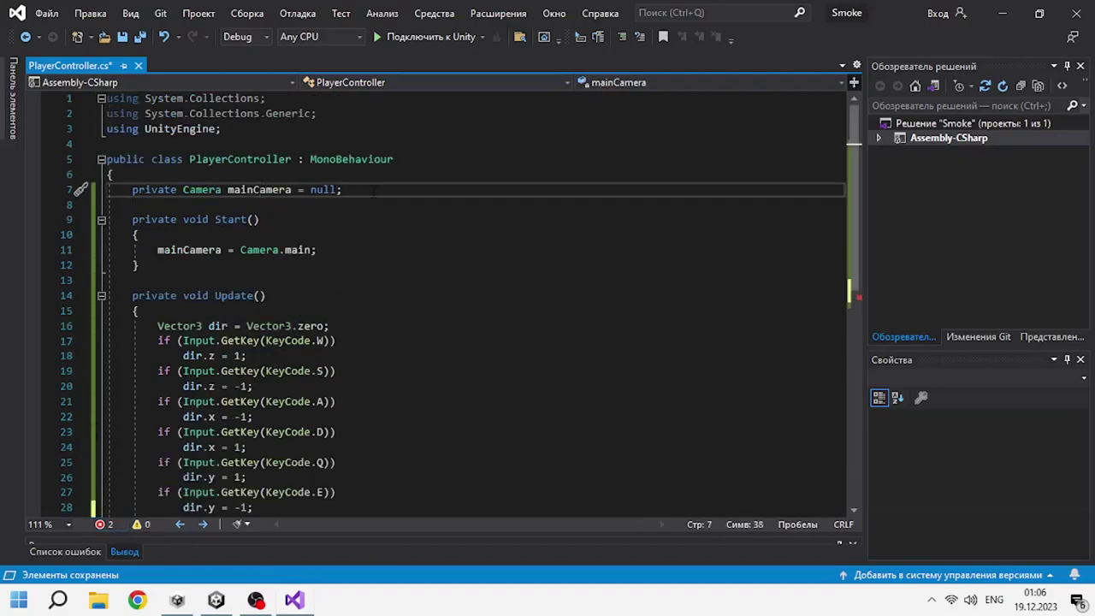
{"action": "key", "text": "Return"}
{"action": "type", "text": "[Se"}
{"action": "key", "text": "Tab"}
{"action": "type", "text": "] private float s"}
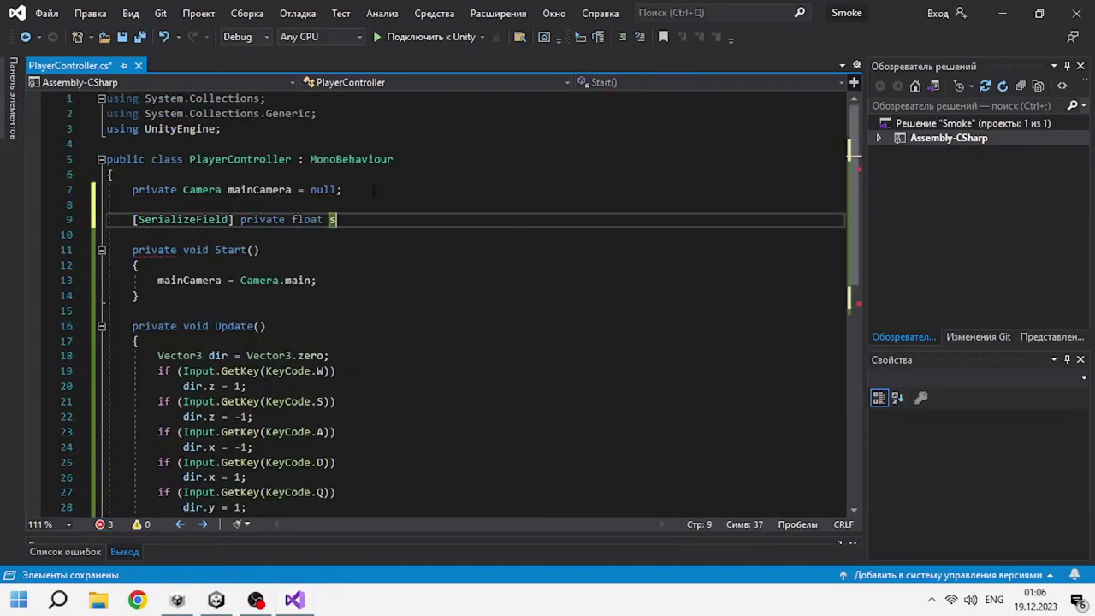
{"action": "type", "text": "eSpeed = 10f;"}
- Complete the line as dir = dir * moveSpeed * Time.deltaTime
{"action": "scroll", "coordinate": [374, 190], "scroll_direction": "down", "scroll_amount": 3}
{"action": "left_click", "coordinate": [328, 432]}
{"action": "type", "text": "m"}
{"action": "key", "text": "Tab"}
{"action": "type", "text": "Time.d"}
{"action": "key", "text": "Tab"}
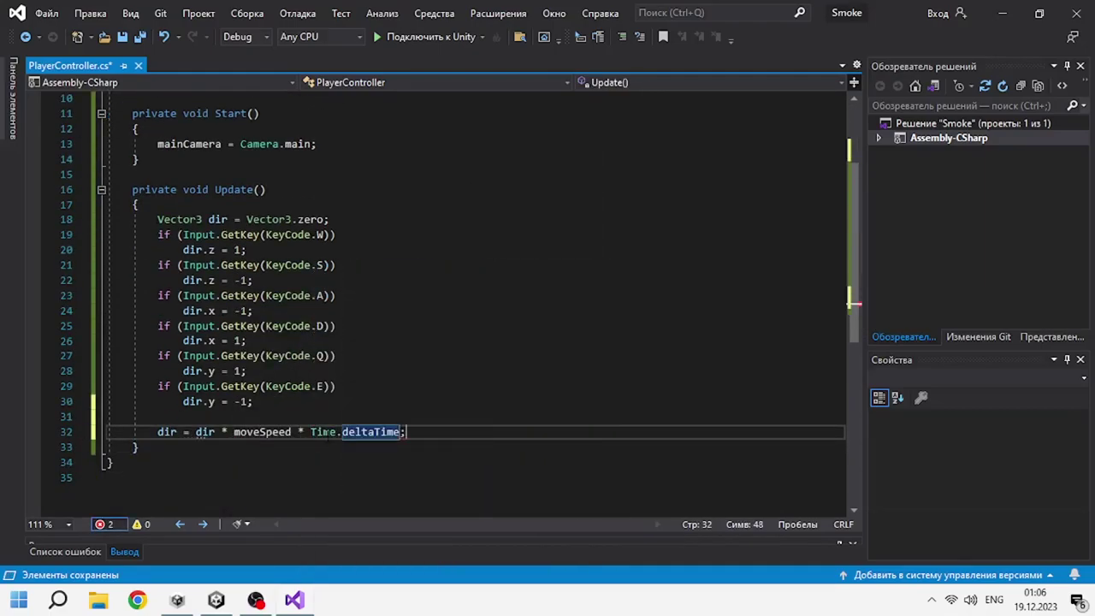
- Add dir.x, dir.y and dir.z along mainCamera's right, up and forward axes to its position
{"action": "key", "text": "Return"}
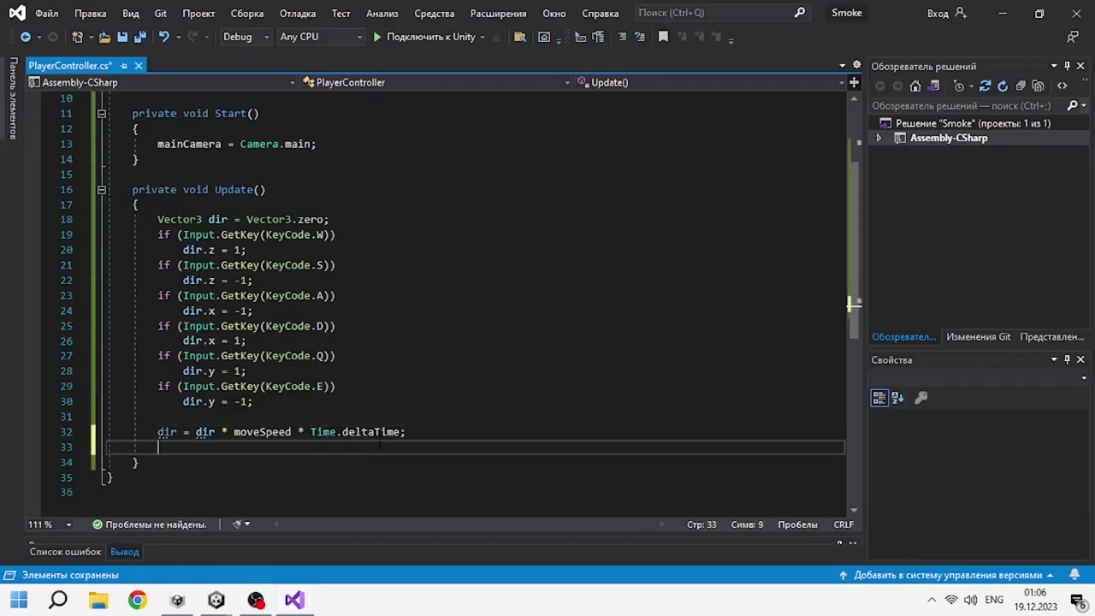
{"action": "type", "text": "ma.tr."}
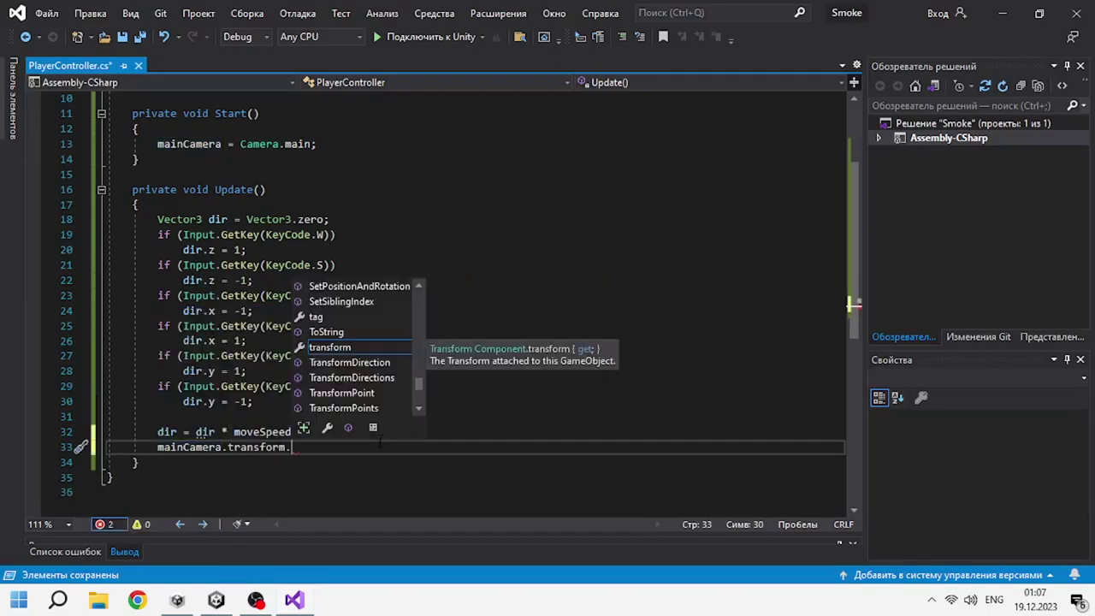
{"action": "type", "text": "po +="}
{"action": "key", "text": "Escape"}
{"action": "type", "text": ".right * dir"}
{"action": "type", "text": ".up * "}
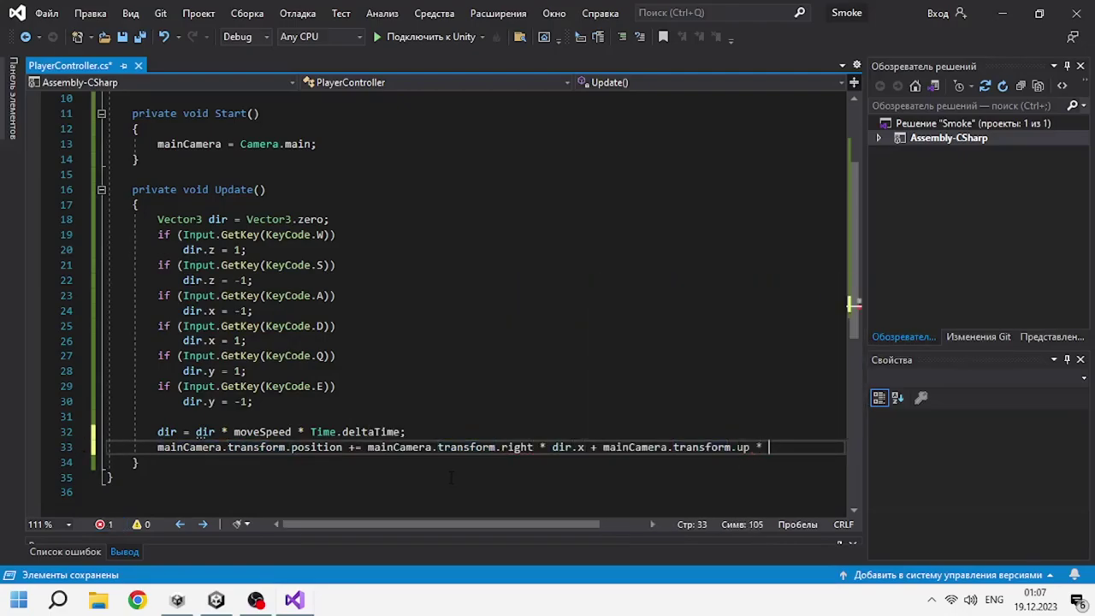
{"action": "type", "text": ".y +"}
{"action": "key", "text": "Return"}
{"action": "key", "text": "BackSpace"}
{"action": "key", "text": "BackSpace"}
{"action": "key", "text": "BackSpace"}
{"action": "type", "text": ".forward * dir.z;"}
- Select Main Camera in Unity, test movement in Play mode, then select Update's body in code
{"action": "scroll", "coordinate": [451, 479], "scroll_direction": "down", "scroll_amount": 1}
{"action": "mouse_move", "coordinate": [215, 600]}
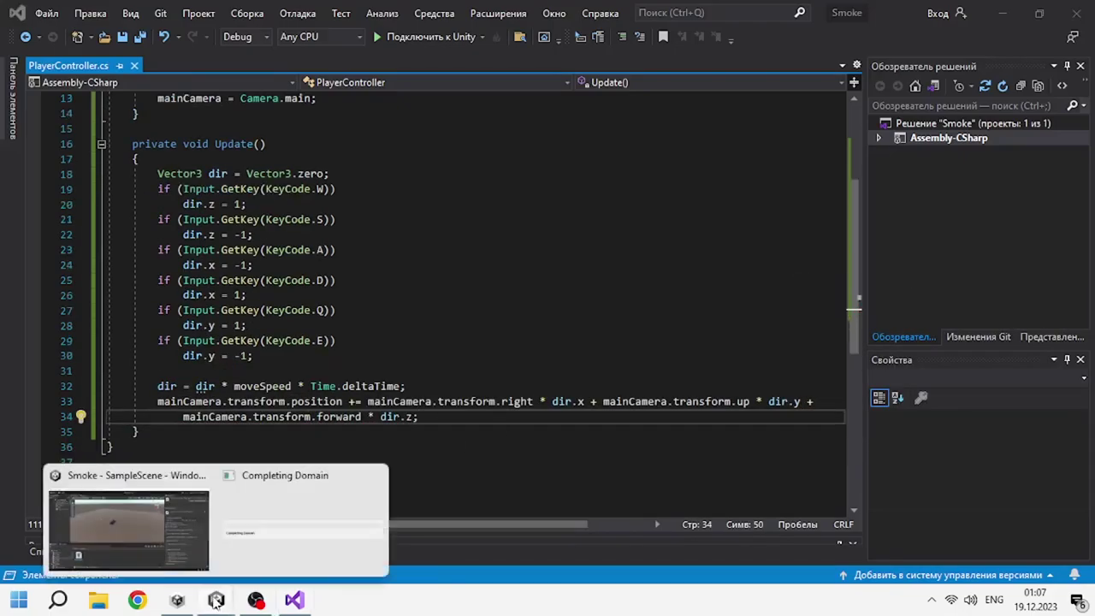
{"action": "left_click", "coordinate": [128, 526]}
{"action": "left_click", "coordinate": [91, 109]}
{"action": "scroll", "coordinate": [919, 479], "scroll_direction": "down", "scroll_amount": 10}
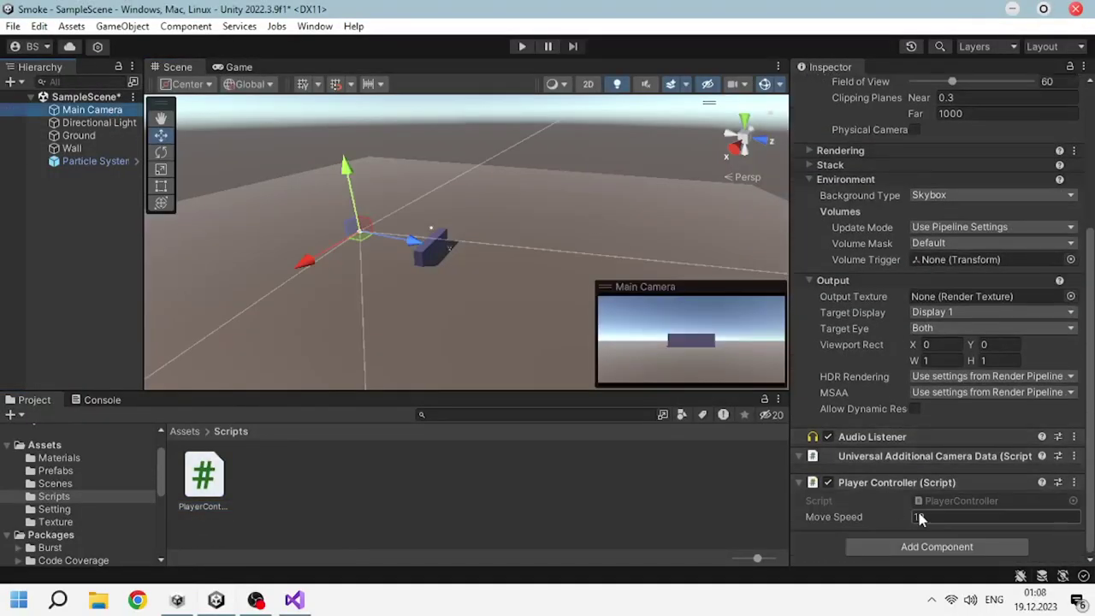
{"action": "left_click", "coordinate": [522, 51]}
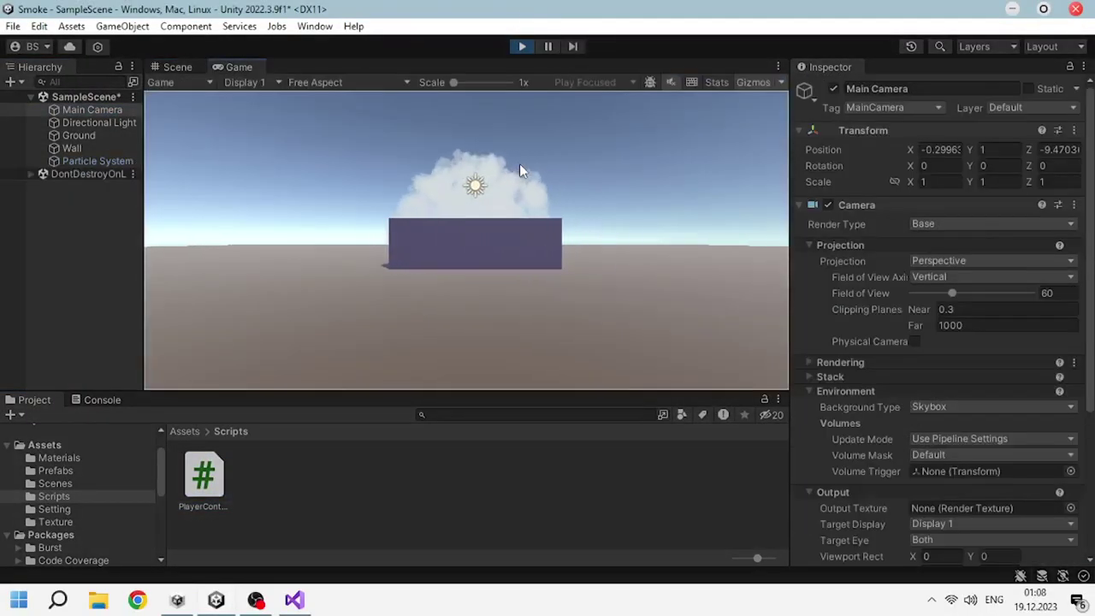
{"action": "key", "text": "ctrl+p"}
{"action": "key", "text": "alt+Tab"}
{"action": "left_click_drag", "start_coordinate": [151, 111], "coordinate": [150, 420]}
{"action": "key", "text": "ctrl+c"}
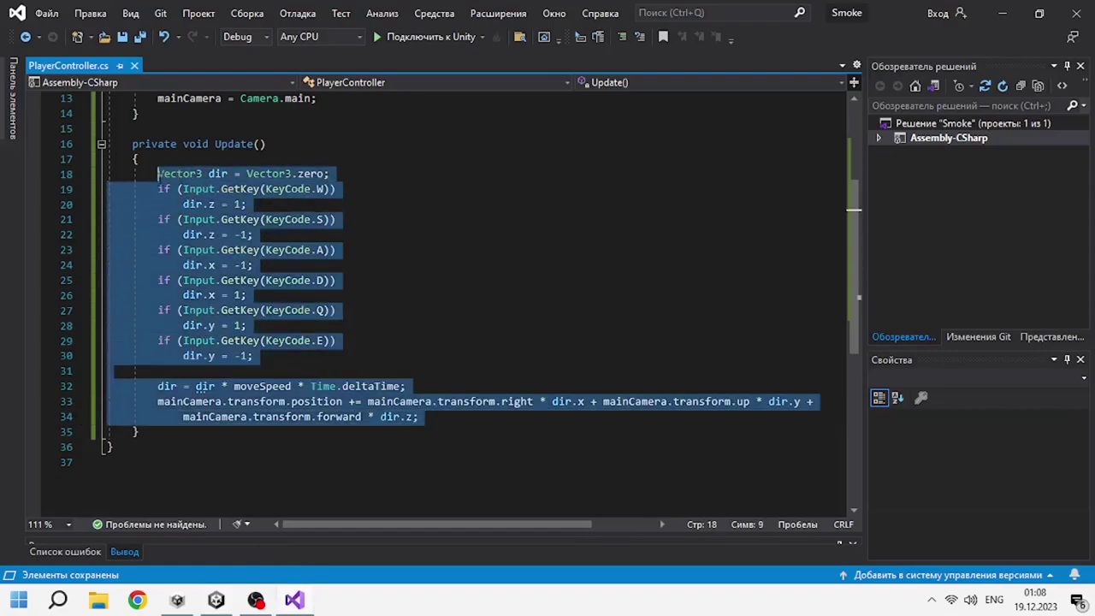
- Move Update's movement code into a new private Move() method
{"action": "key", "text": "Delete"}
{"action": "key", "text": "Return"}
{"action": "key", "text": "Return"}
{"action": "type", "text": "private "}
{"action": "type", "text": "void Move "}
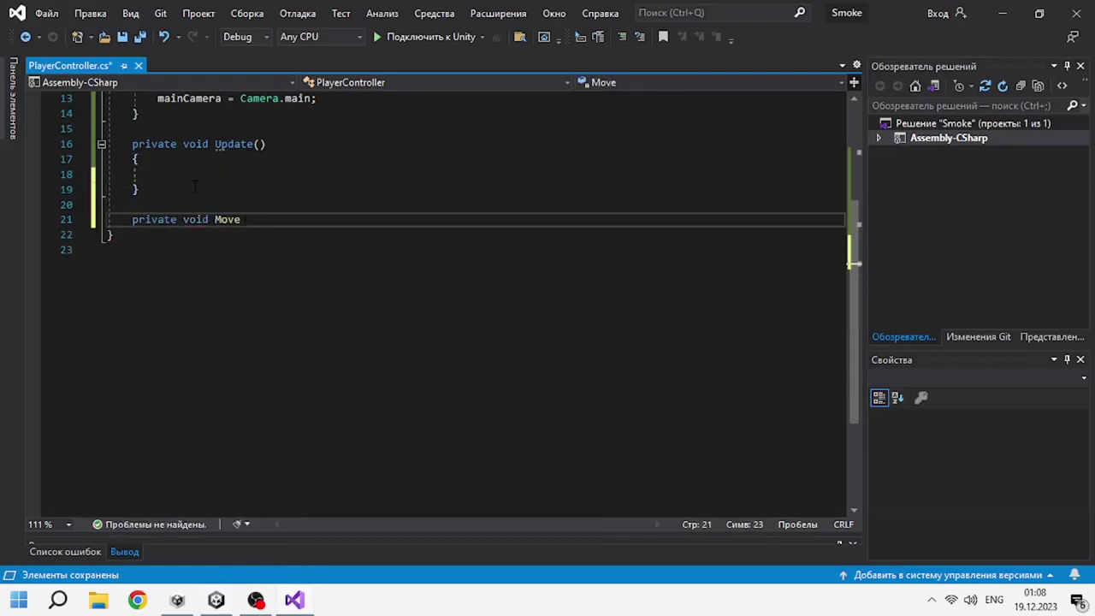
{"action": "type", "text": "Move()"}
{"action": "key", "text": "ctrl+z"}
{"action": "type", "text": "{"}
{"action": "key", "text": "Return"}
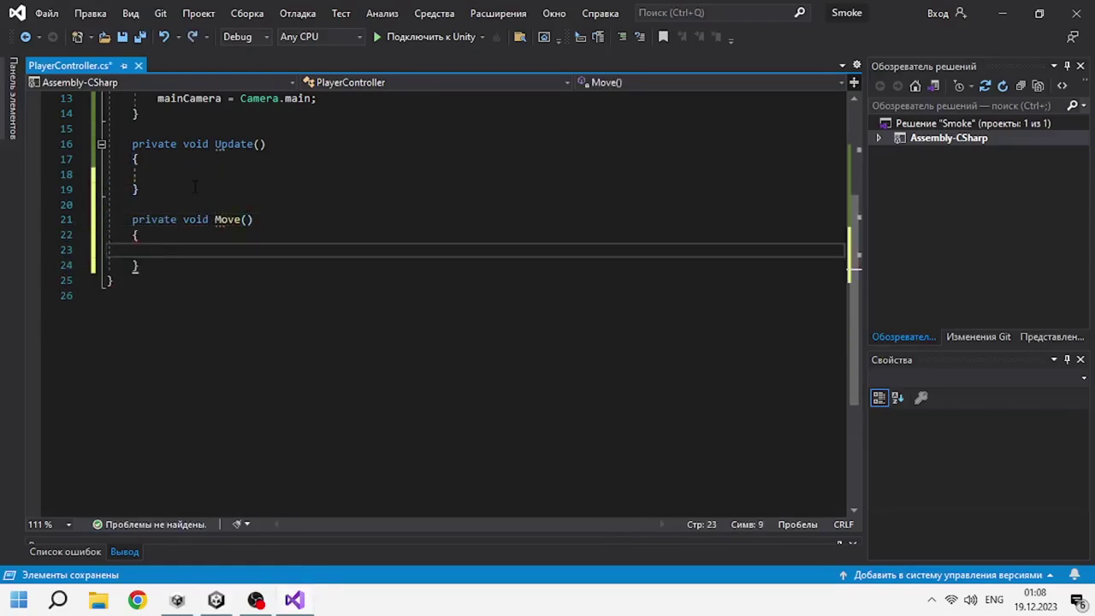
{"action": "key", "text": "ctrl+v"}
- Call Move() in Update and add rotationX = Input.GetAxis("Mouse X"), duplicated for rotationY
{"action": "left_click", "coordinate": [282, 174]}
{"action": "type", "text": "Move();"}
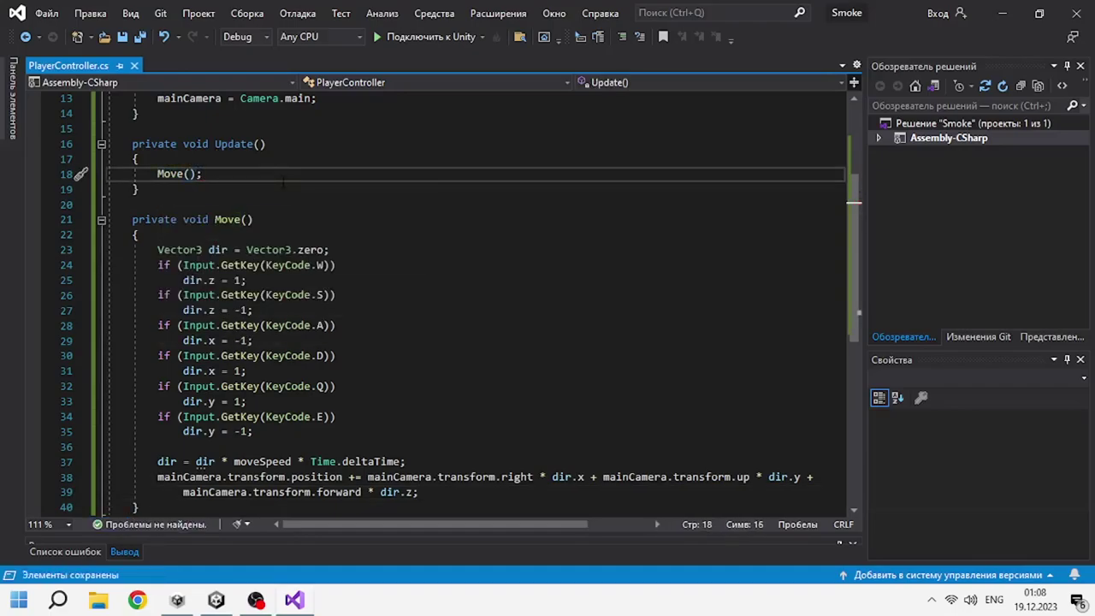
{"action": "key", "text": "Return"}
{"action": "key", "text": "Return"}
{"action": "type", "text": "float "}
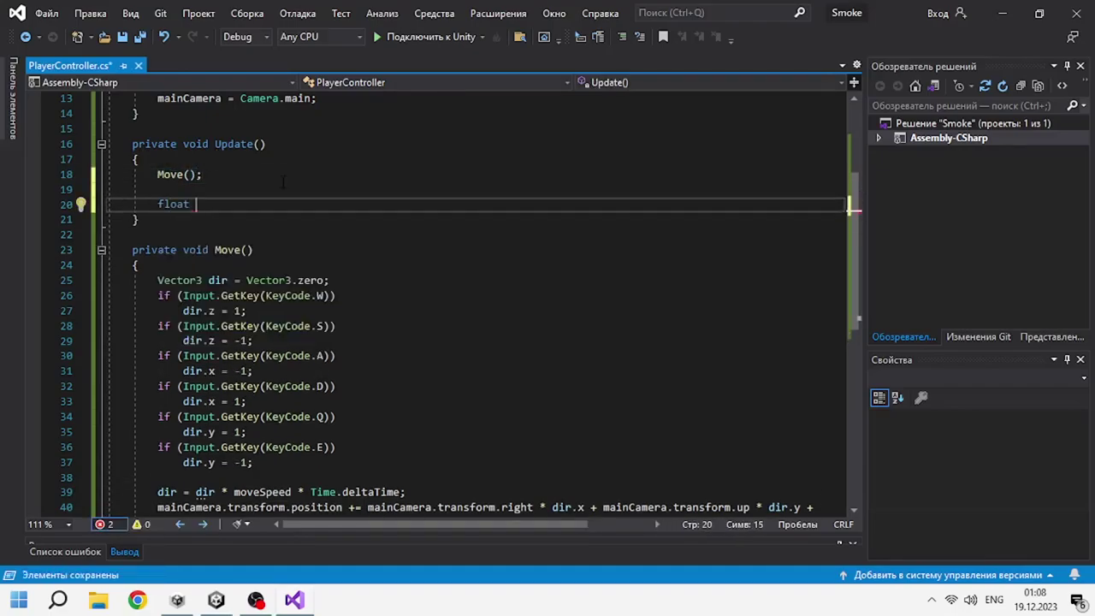
{"action": "type", "text": "rotationX = Input.GetAxis(\"Mouse X\");"}
{"action": "key", "text": "ctrl+d"}
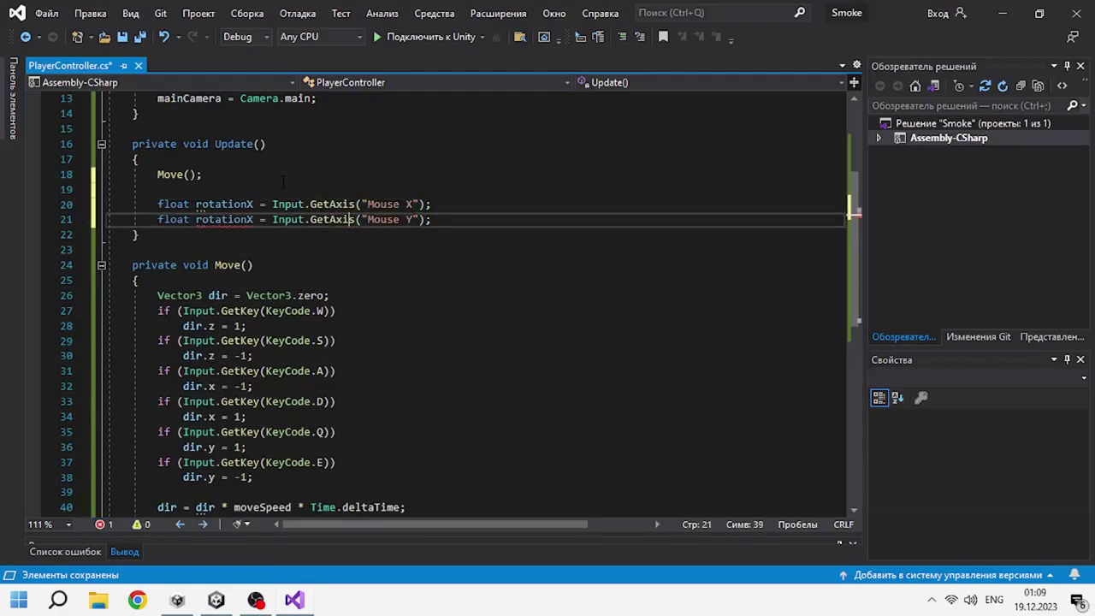
- Add a rotateSpeed field and multiply both rotation values by rotateSpeed * Time.deltaTime
{"action": "scroll", "coordinate": [283, 181], "scroll_direction": "up", "scroll_amount": 4}
{"action": "left_click", "coordinate": [419, 219]}
{"action": "key", "text": "ctrl+d"}
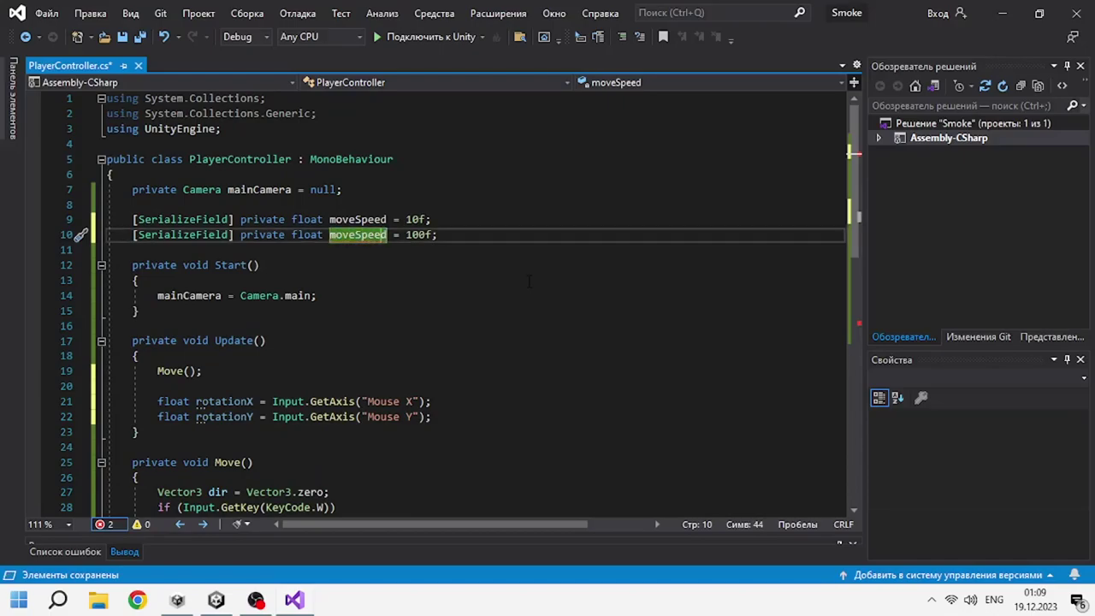
{"action": "type", "text": "tate"}
{"action": "scroll", "coordinate": [491, 257], "scroll_direction": "down", "scroll_amount": 2}
{"action": "scroll", "coordinate": [454, 233], "scroll_direction": "down", "scroll_amount": 3}
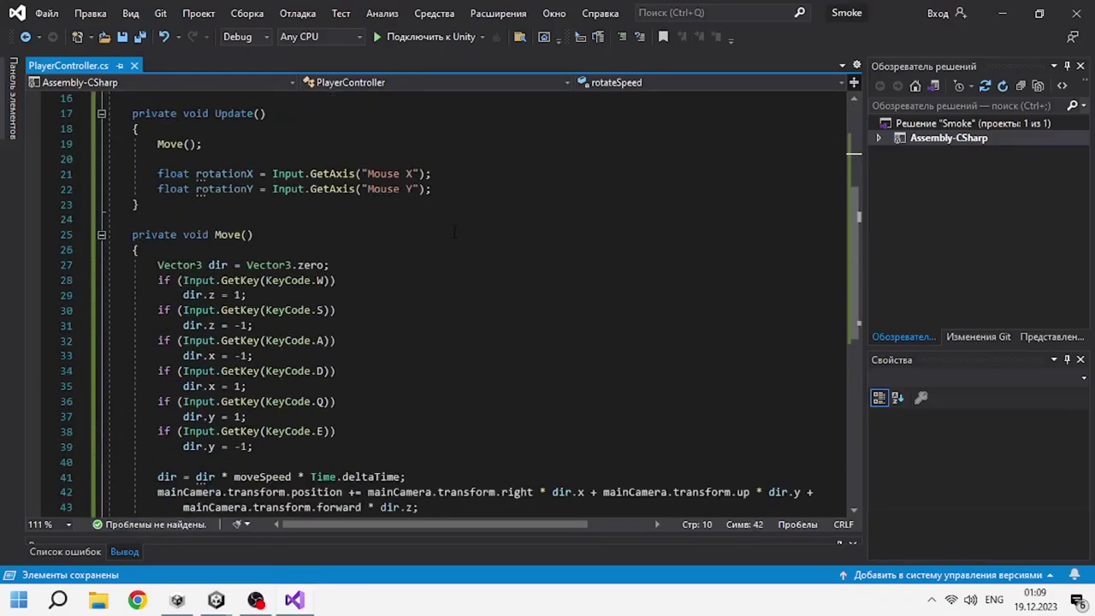
{"action": "left_click", "coordinate": [650, 173]}
{"action": "type", "text": "rotateSpeed * Time.deltaTime"}
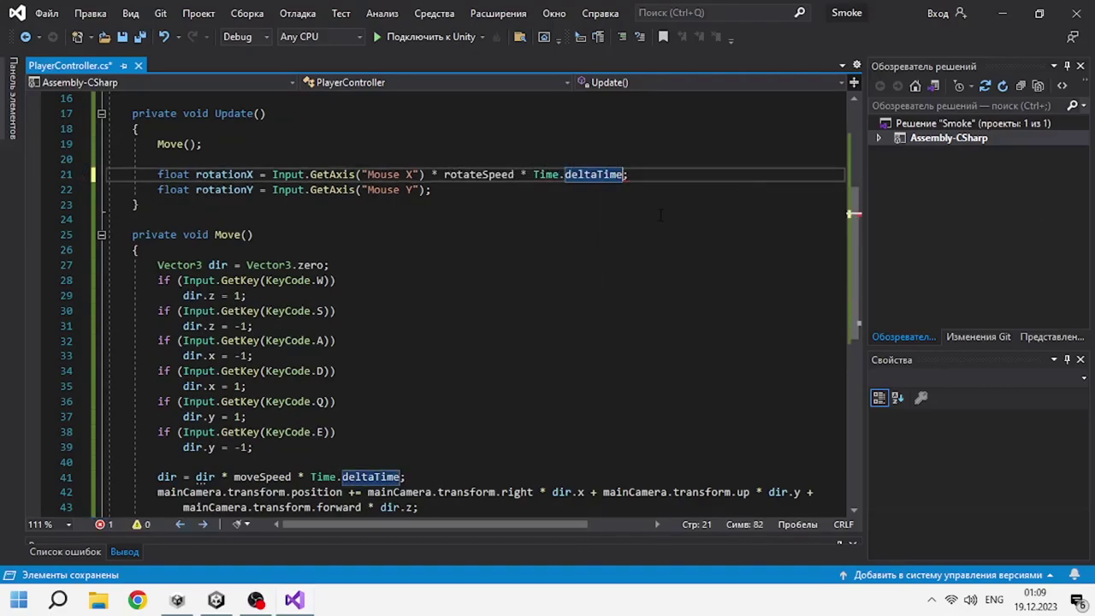
{"action": "key", "text": "ctrl+Left"}
{"action": "key", "text": "ctrl+Left"}
{"action": "key", "text": "ctrl+Left"}
{"action": "key", "text": "ctrl+c"}
{"action": "key", "text": "Down"}
{"action": "key", "text": "Left"}
{"action": "key", "text": "ctrl+v"}
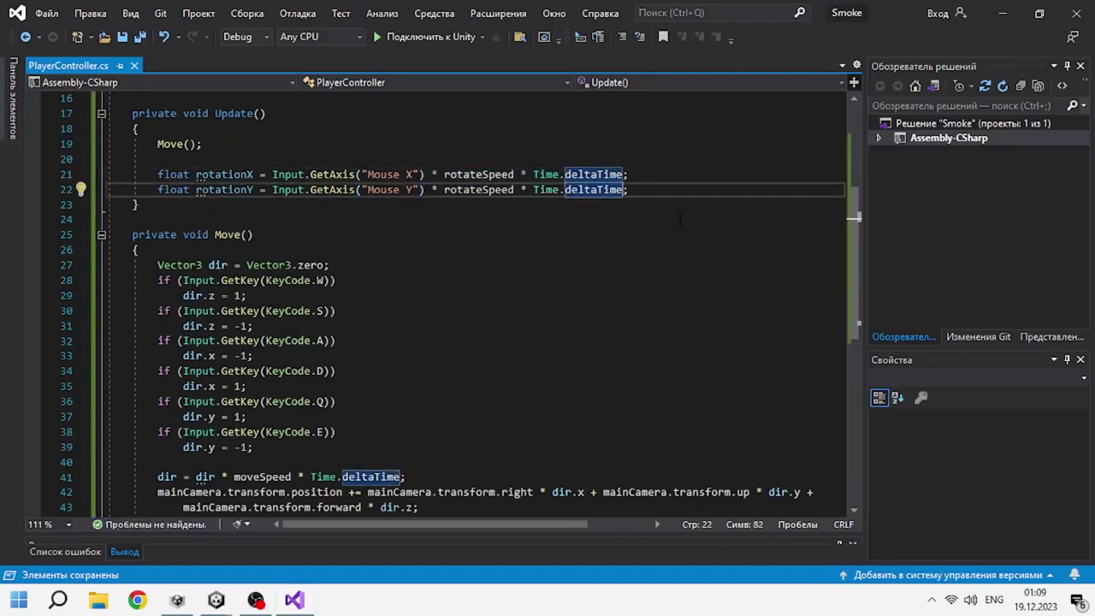
- Add new Vector3(rotationY, rotationX, 0) to mainCamera.transform.eulerAngles
{"action": "key", "text": "Return"}
{"action": "key", "text": "Return"}
{"action": "type", "text": "mainCamera.transform.eulerAngles += "}
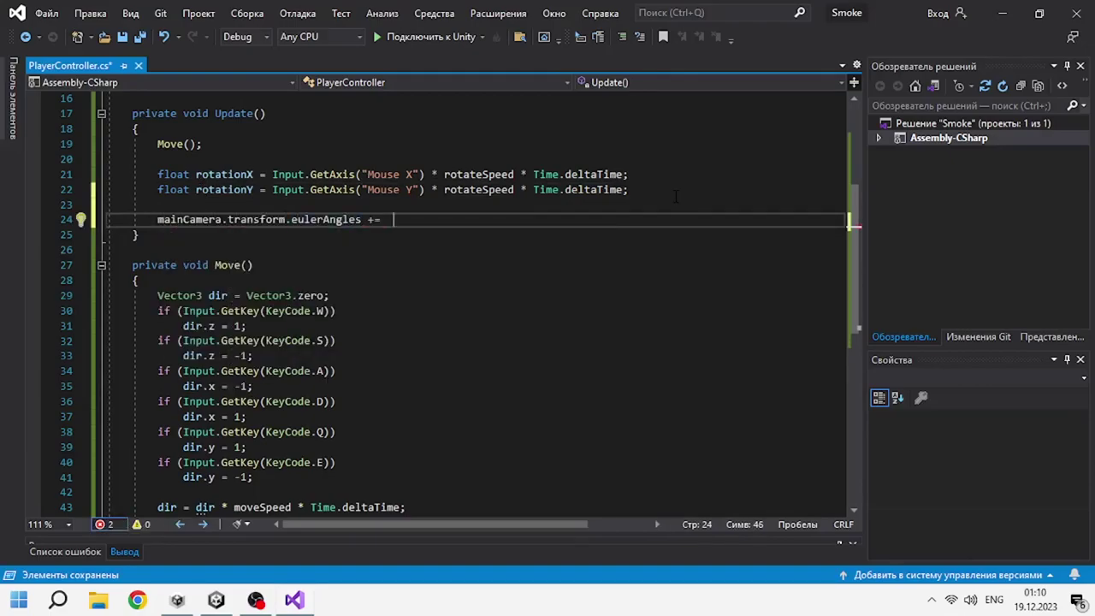
{"action": "type", "text": "new Vector3("}
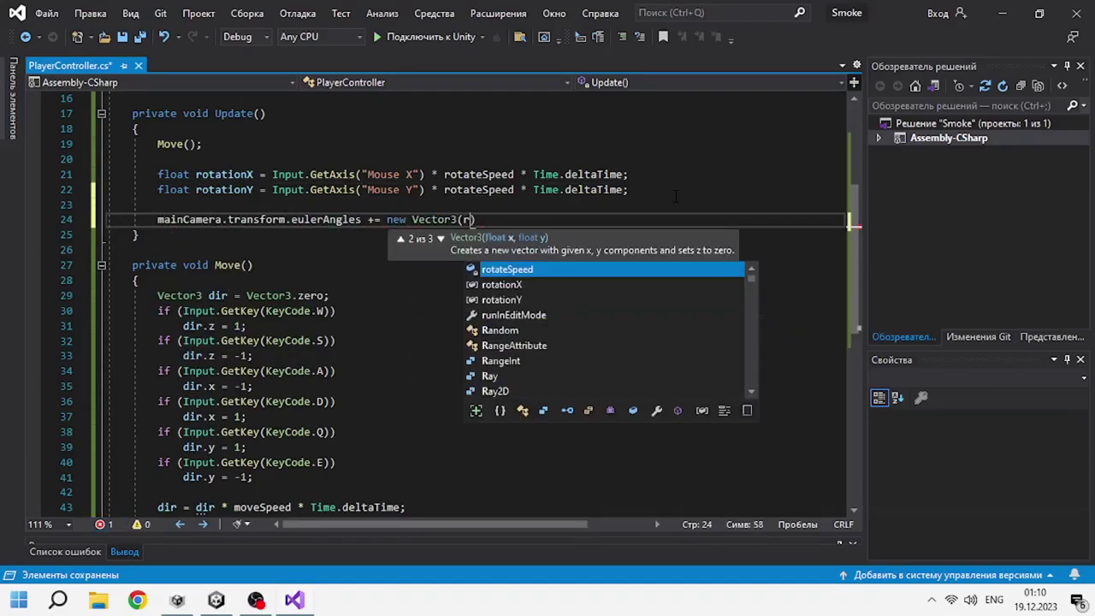
{"action": "type", "text": "x"}
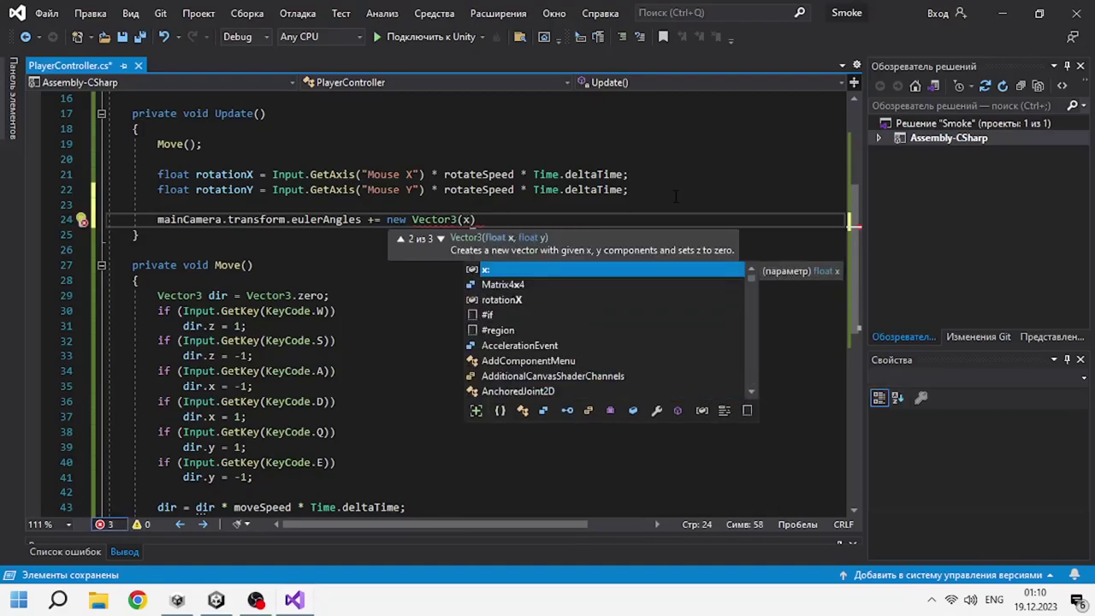
{"action": "key", "text": "BackSpace"}
{"action": "type", "text": "rotationY, r"}
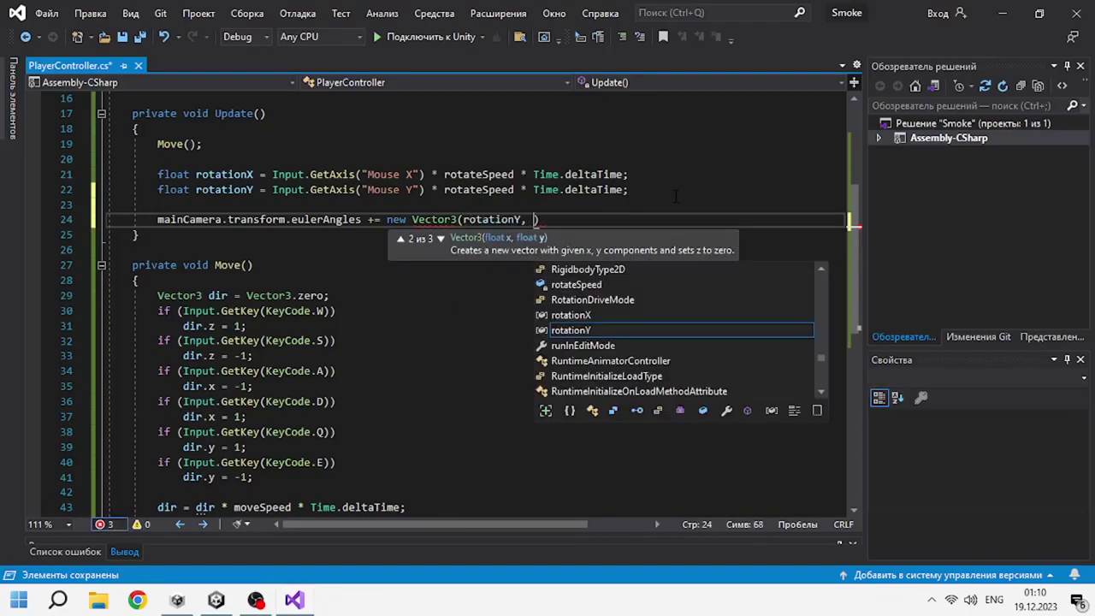
{"action": "type", "text": "otationX, 0)"}
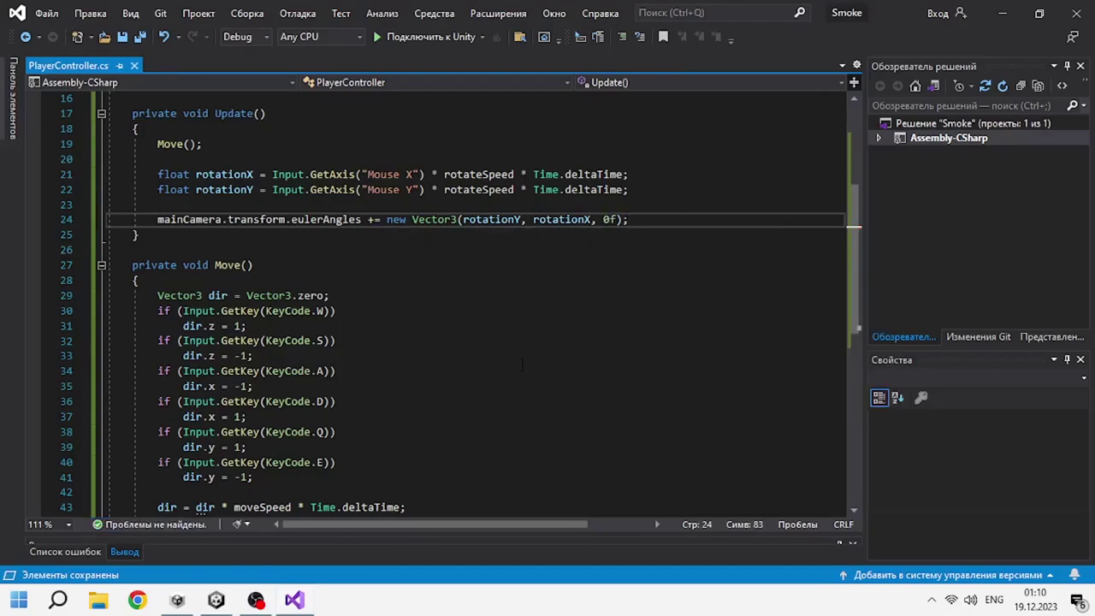
- Test the mouse-look camera turning in Play mode, then return to PlayerController
{"action": "left_click", "coordinate": [216, 600]}
{"action": "left_click", "coordinate": [522, 46]}
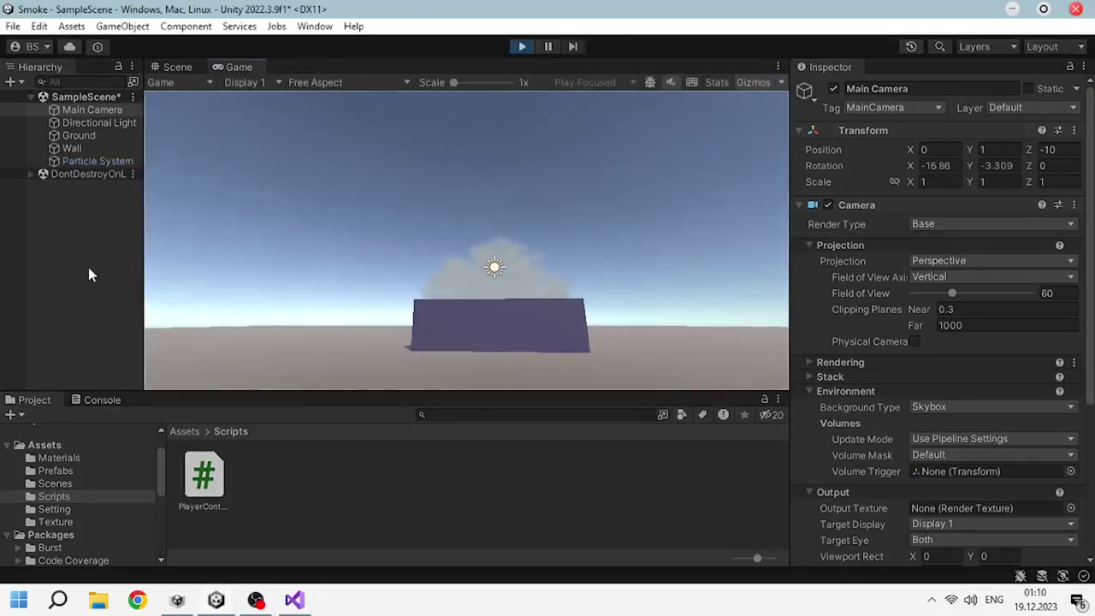
{"action": "scroll", "coordinate": [928, 479], "scroll_direction": "down", "scroll_amount": 5}
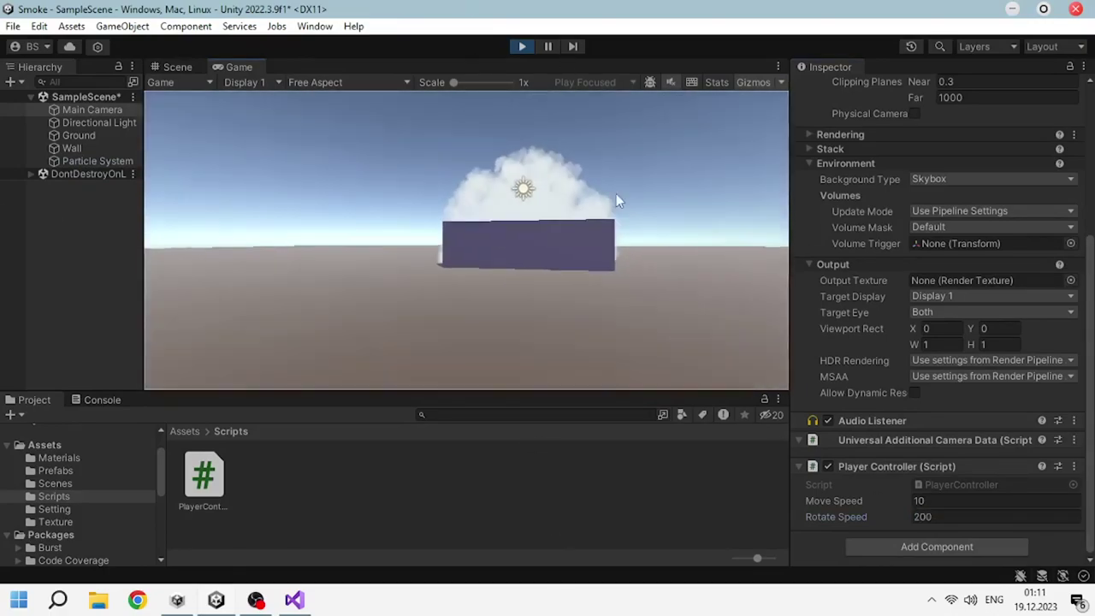
{"action": "left_click", "coordinate": [523, 45]}
{"action": "left_click", "coordinate": [295, 600]}
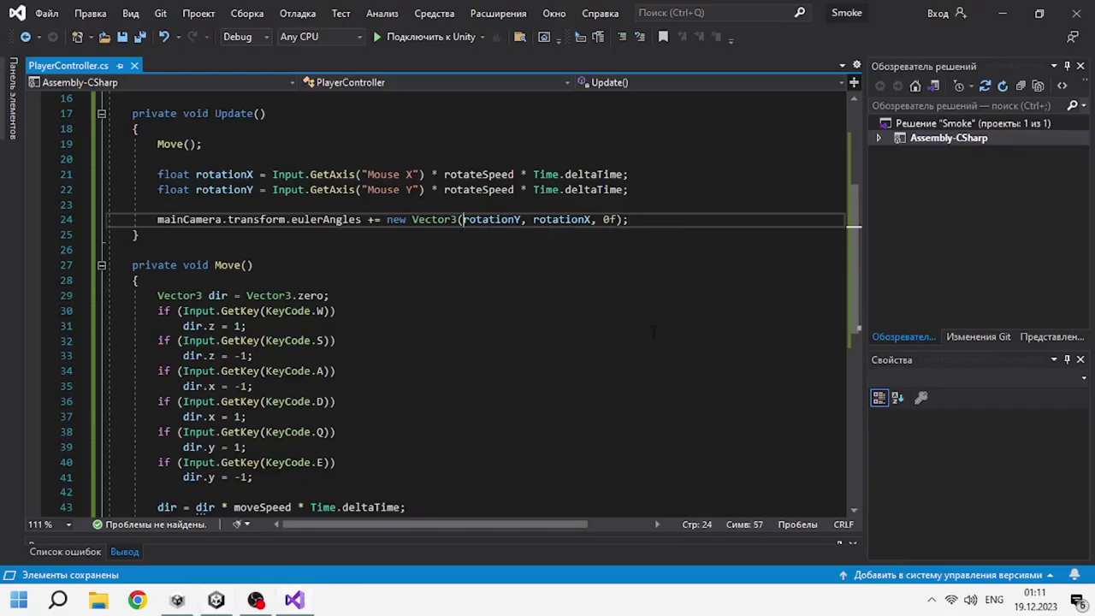
- Cut the rotation lines into a new private void Look() method and call Look() after Move()
{"action": "key", "text": "ctrl+x"}
{"action": "scroll", "coordinate": [479, 300], "scroll_direction": "down", "scroll_amount": 2}
{"action": "left_click", "coordinate": [220, 417]}
{"action": "key", "text": "Return"}
{"action": "key", "text": "Return"}
{"action": "type", "text": "private v"}
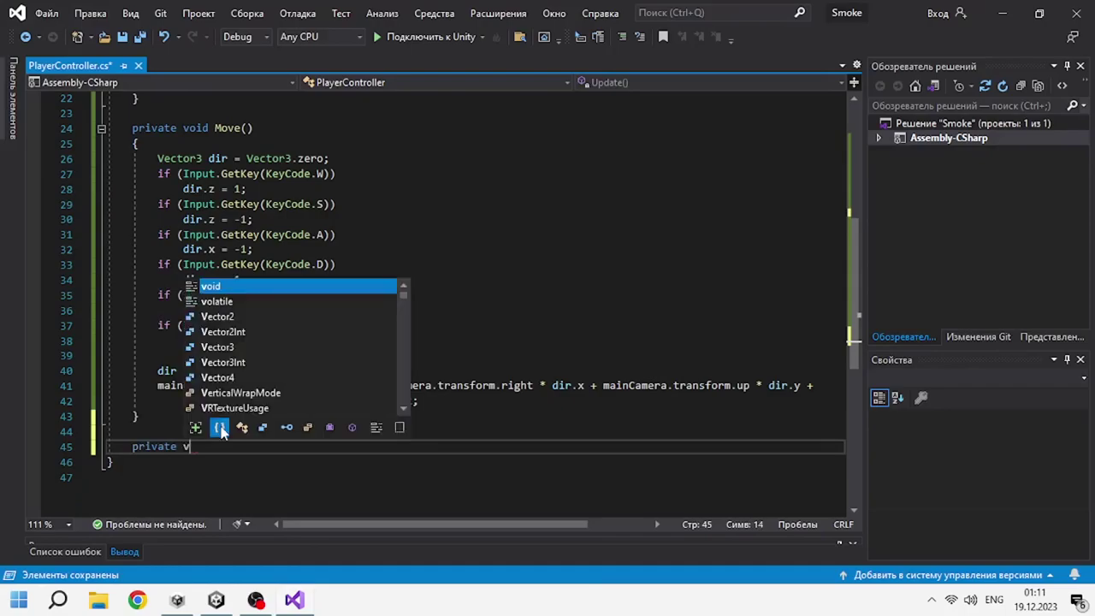
{"action": "type", "text": "oid Look()"}
{"action": "key", "text": "Return"}
{"action": "type", "text": "{"}
{"action": "scroll", "coordinate": [245, 377], "scroll_direction": "up", "scroll_amount": 7}
{"action": "left_click", "coordinate": [245, 374]}
{"action": "type", "text": "Look();"}
{"action": "key", "text": "Return"}
{"action": "key", "text": "Return"}
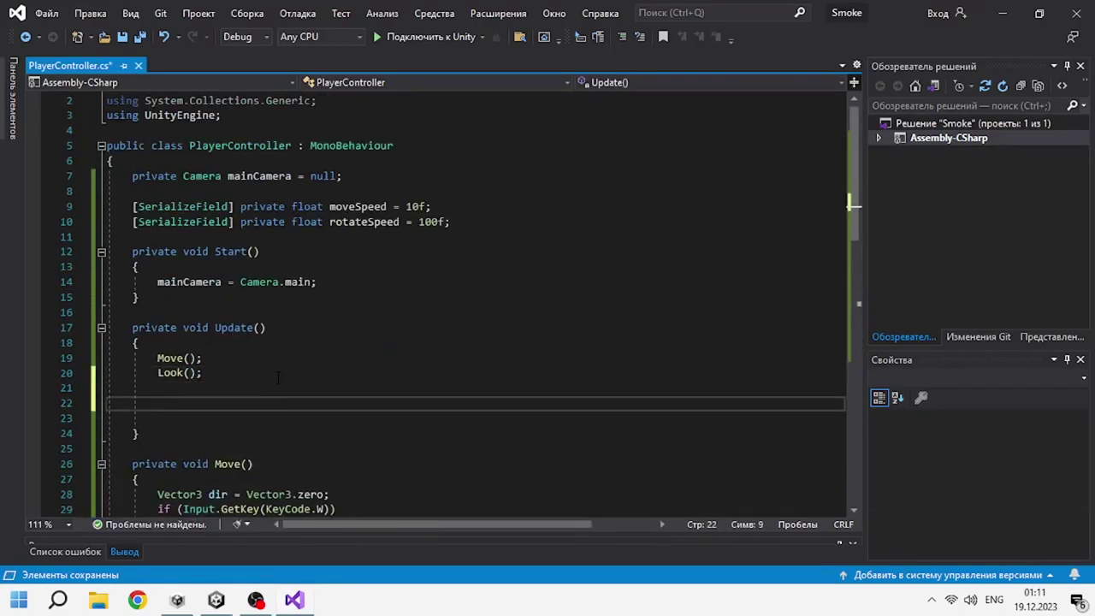
{"action": "left_click", "coordinate": [218, 602]}
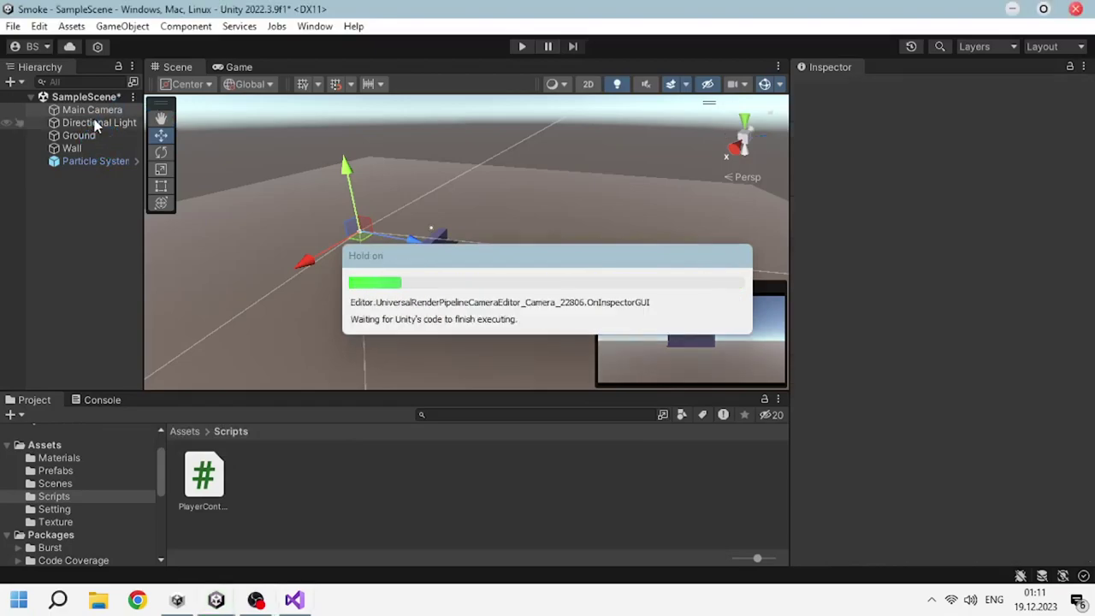
- Add a Capsule under Main Camera at X 0.5, Z 1, scaled 0.3 on all axes
{"action": "right_click", "coordinate": [89, 109]}
{"action": "mouse_move", "coordinate": [281, 305]}
{"action": "left_click", "coordinate": [339, 336]}
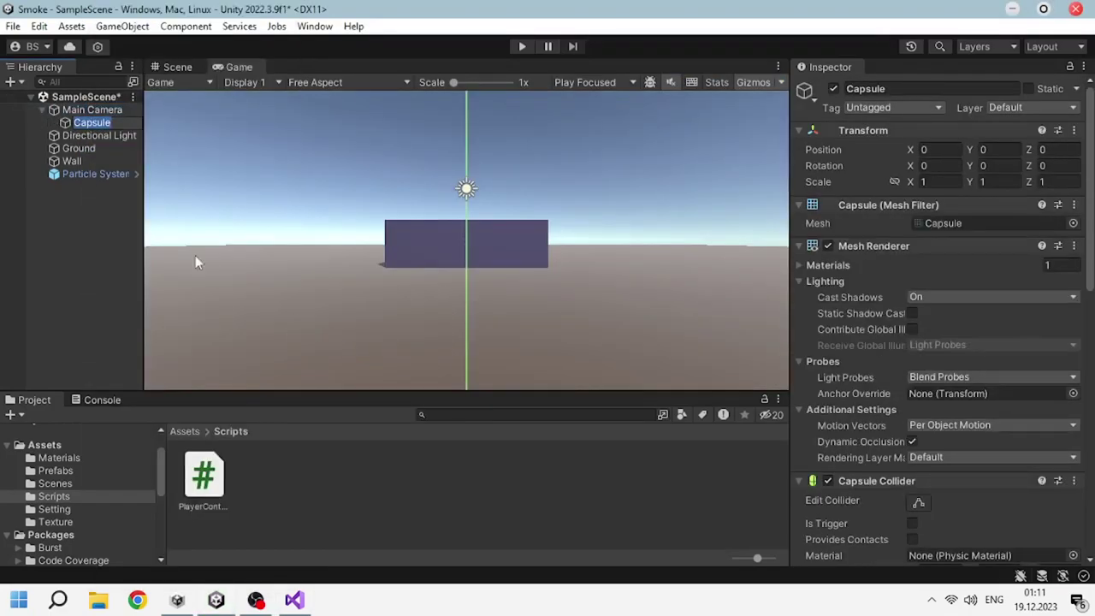
{"action": "type", "text": "1"}
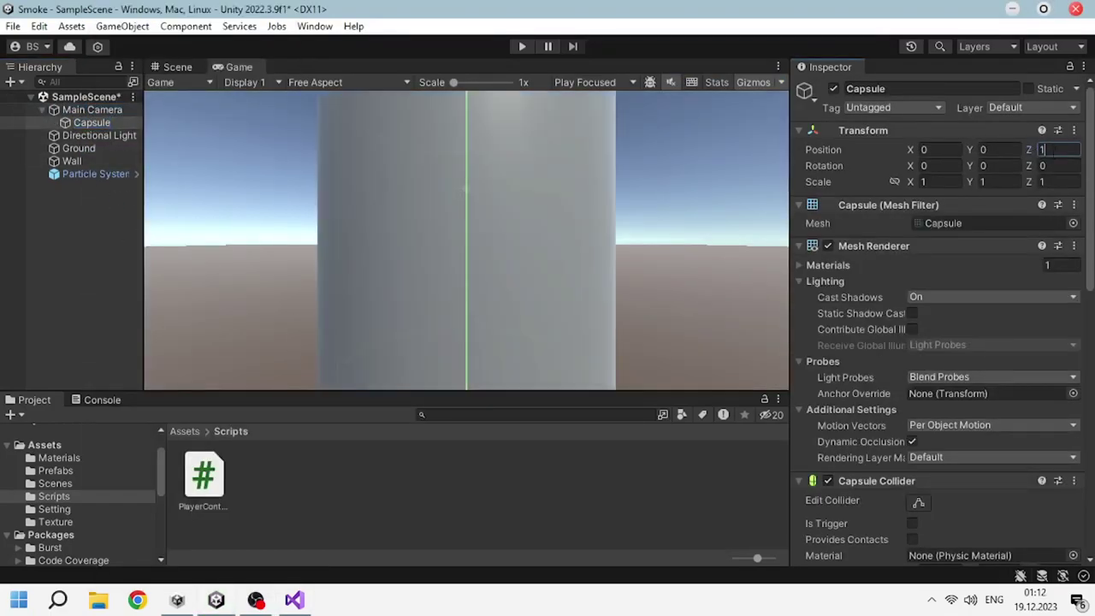
{"action": "left_click", "coordinate": [932, 150]}
{"action": "type", "text": "0.5"}
{"action": "type", "text": "1"}
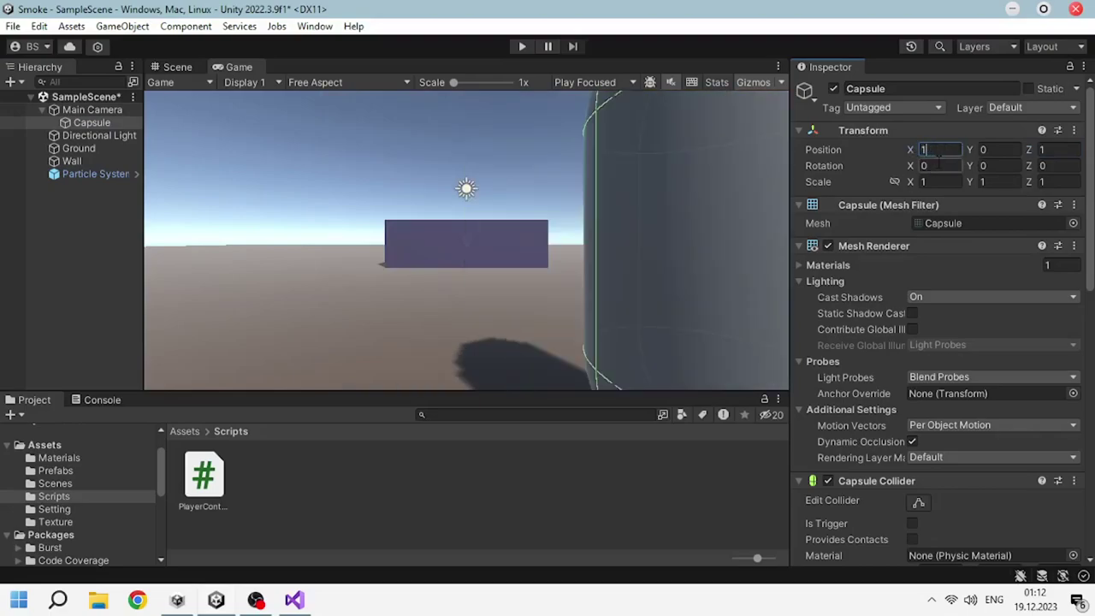
{"action": "left_click", "coordinate": [939, 181]}
{"action": "type", "text": "0.3"}
{"action": "left_click", "coordinate": [999, 182]}
{"action": "type", "text": "0.3"}
{"action": "left_click", "coordinate": [1059, 181]}
{"action": "type", "text": "0.3"}
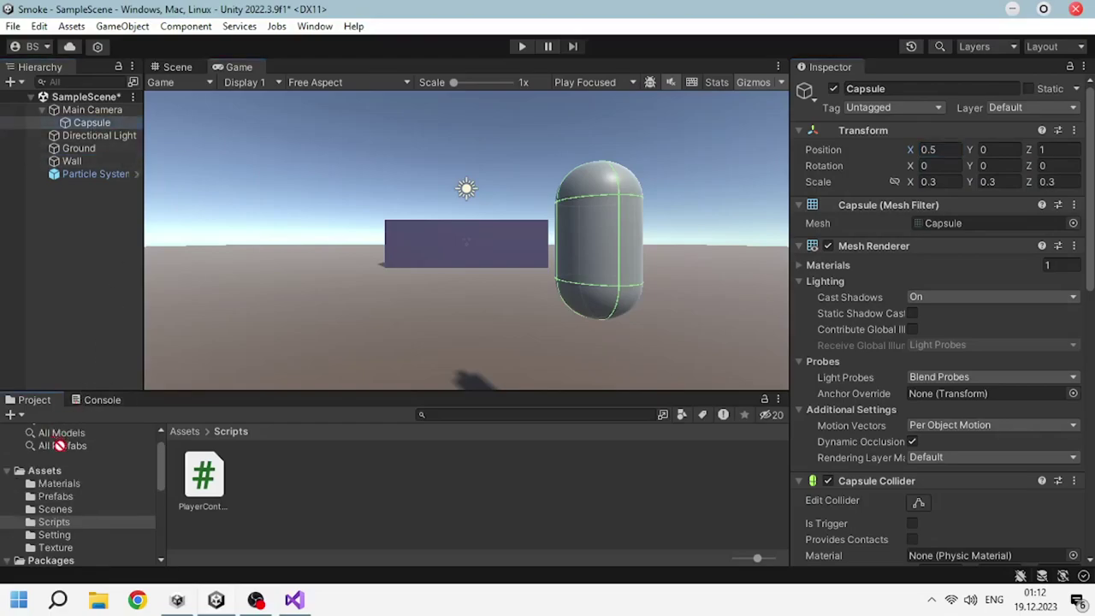
- Save the capsule as a Capsule prefab in Assets/Prefabs and delete it from the scene
{"action": "left_click_drag", "start_coordinate": [94, 127], "coordinate": [57, 498]}
{"action": "left_click", "coordinate": [91, 122]}
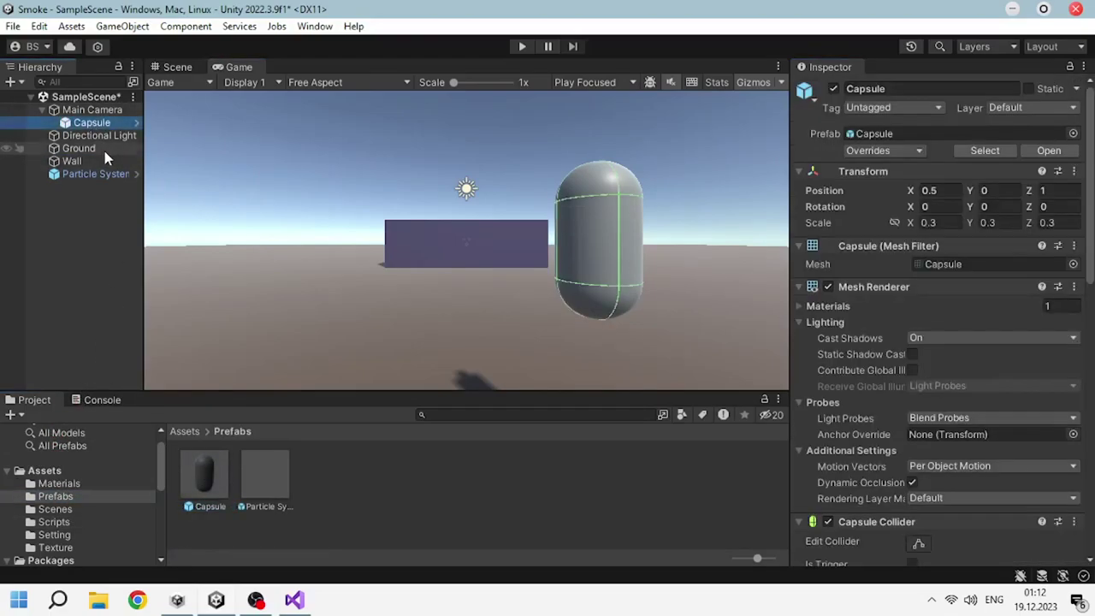
{"action": "key", "text": "Delete"}
{"action": "key", "text": "alt+Tab"}
- Add a [SerializeField] private GameObject pfGrenade field
{"action": "left_click", "coordinate": [589, 222]}
{"action": "key", "text": "Return"}
{"action": "key", "text": "Return"}
{"action": "type", "text": "[SerializeField] private "}
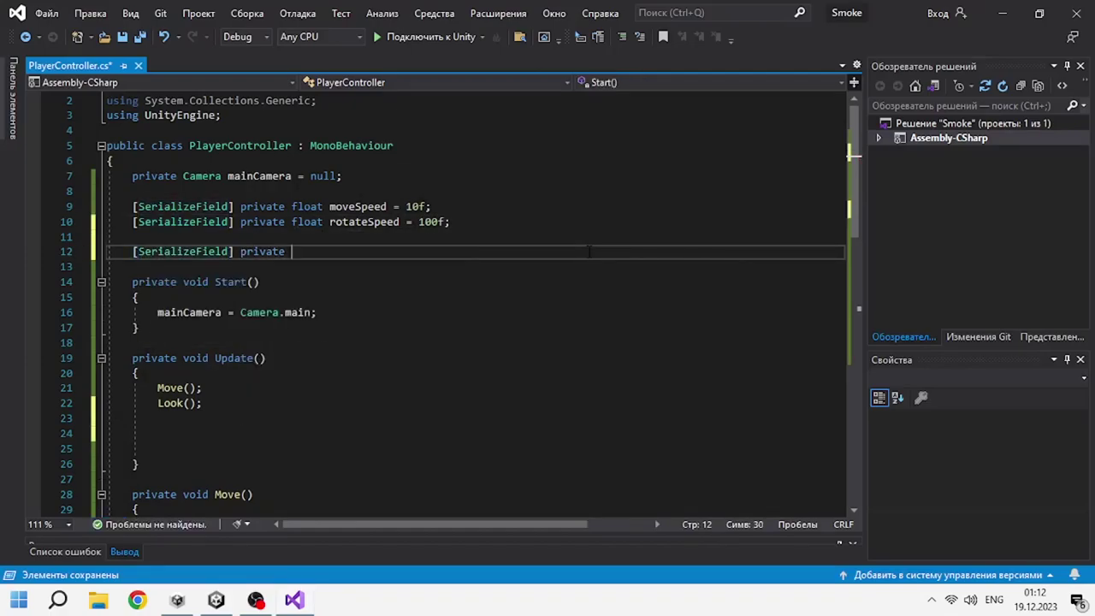
{"action": "type", "text": "GameObject Gr"}
{"action": "key", "text": "BackSpace"}
{"action": "key", "text": "BackSpace"}
{"action": "key", "text": "BackSpace"}
{"action": "type", "text": "prGrema"}
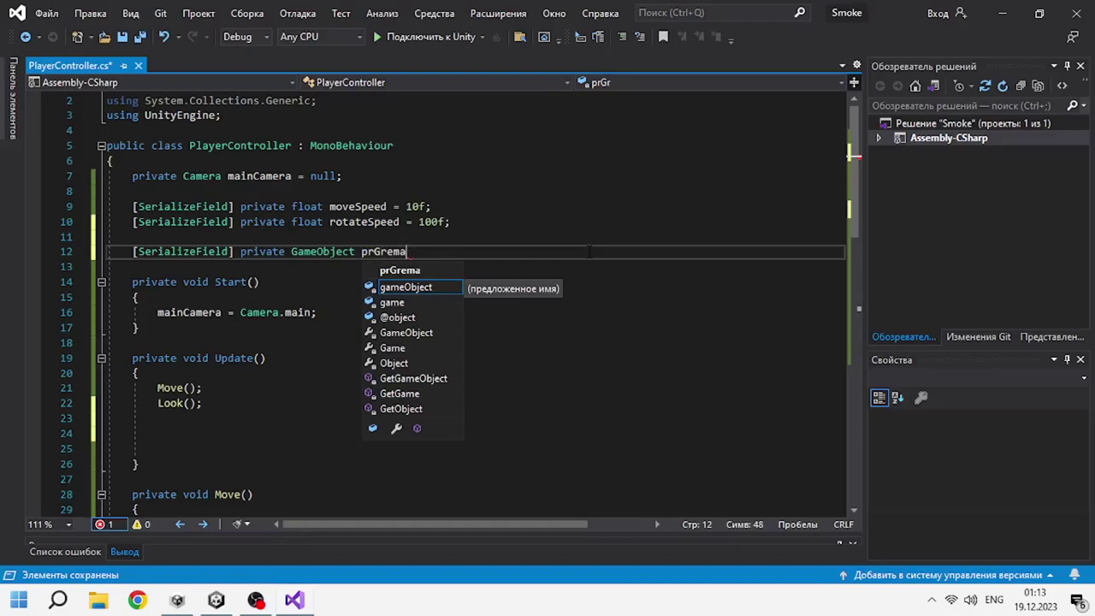
{"action": "key", "text": "BackSpace"}
{"action": "type", "text": "ade;"}
- Add an Input.GetKeyDown(KeyCode.G) check in Update and a private GameObject goGrenade = null field
{"action": "key", "text": "Down"}
{"action": "key", "text": "Down"}
{"action": "key", "text": "Down"}
{"action": "key", "text": "Down"}
{"action": "key", "text": "Down"}
{"action": "key", "text": "Down"}
{"action": "type", "text": "if(Input.GetKeyDown(KeyCode.G))"}
{"action": "key", "text": "Return"}
{"action": "type", "text": "{"}
{"action": "key", "text": "Return"}
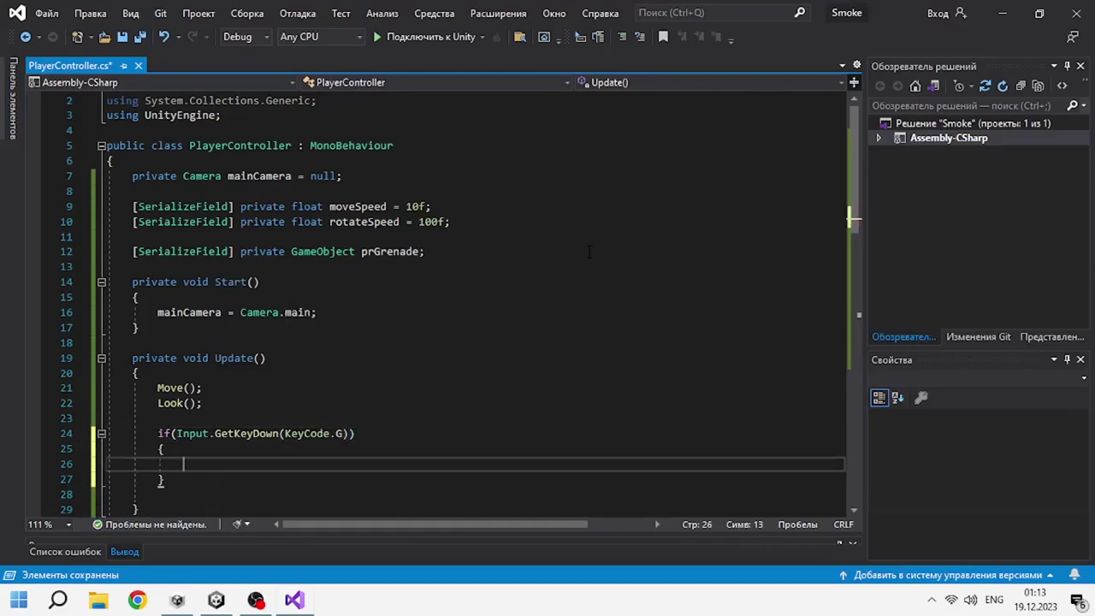
{"action": "left_click", "coordinate": [588, 251]}
{"action": "key", "text": "Return"}
{"action": "key", "text": "Return"}
{"action": "type", "text": "private"}
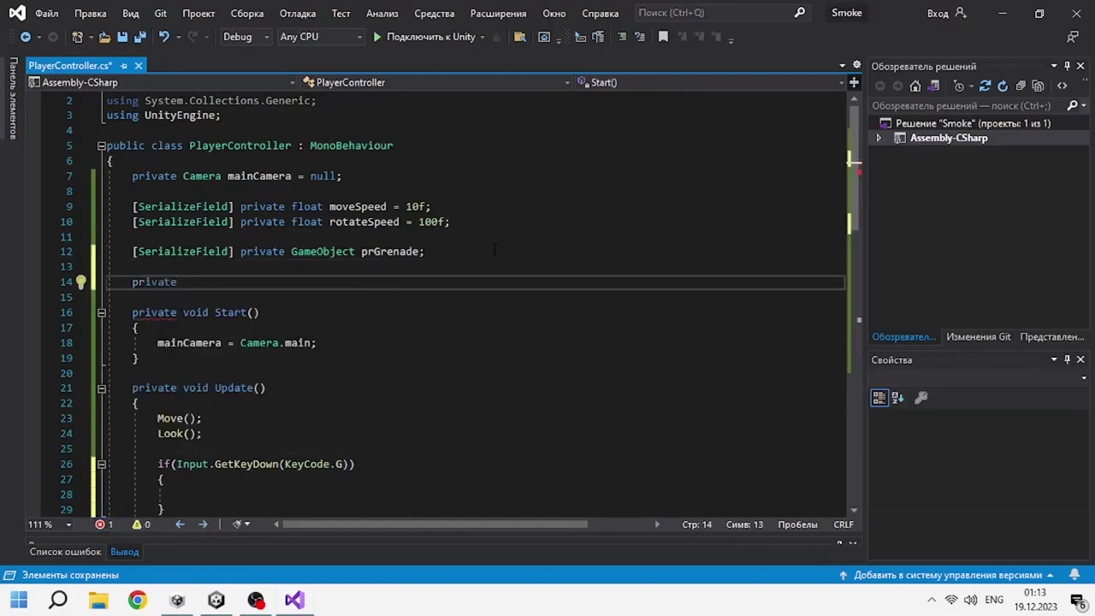
{"action": "type", "text": " GameObject goGrenade"}
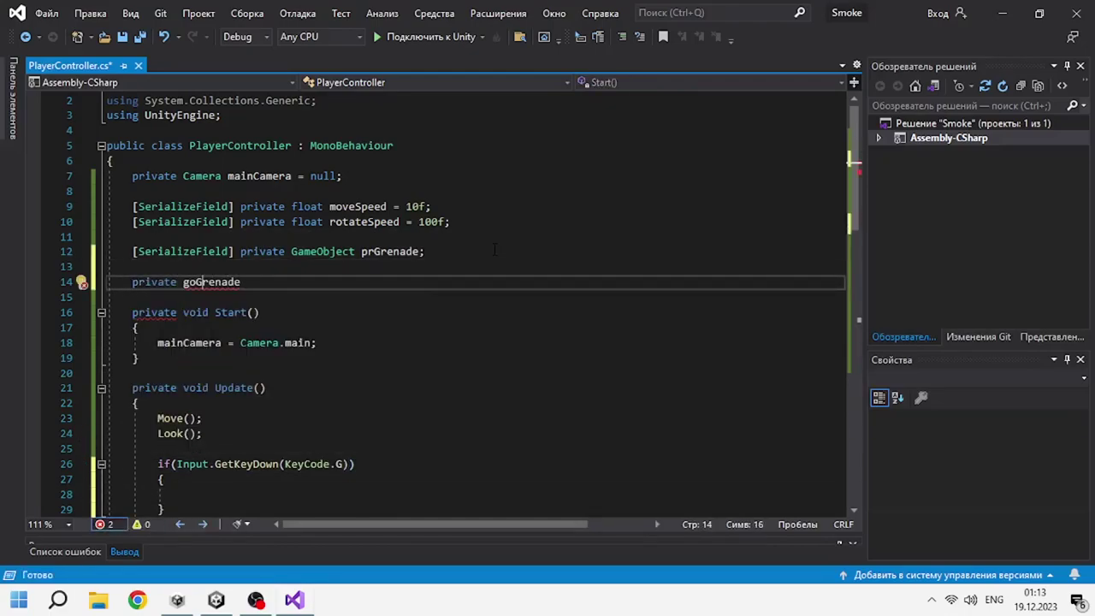
{"action": "type", "text": " = null;"}
{"action": "key", "text": "Down"}
{"action": "key", "text": "Down"}
{"action": "key", "text": "Down"}
- On G, instantiate pfGrenade into goGrenade at Vector3.zero with Quaternion.identity
{"action": "scroll", "coordinate": [261, 391], "scroll_direction": "down", "scroll_amount": 2}
{"action": "key", "text": "Down"}
{"action": "key", "text": "Down"}
{"action": "key", "text": "Down"}
{"action": "type", "text": "goGrenade = Instantiate(pfG"}
{"action": "left_click", "coordinate": [373, 161]}
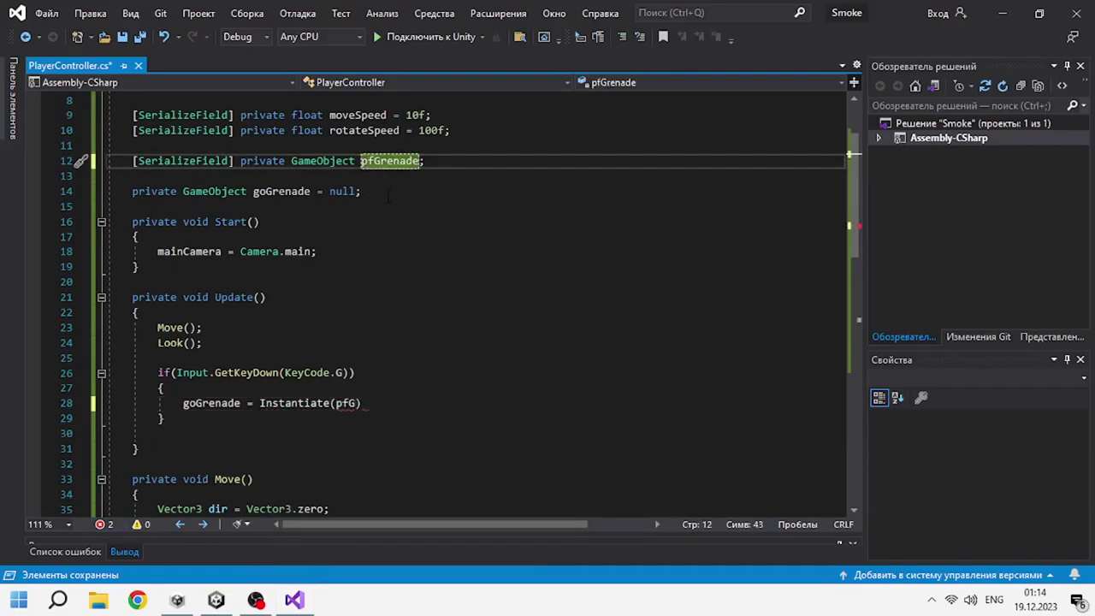
{"action": "left_click", "coordinate": [360, 402]}
{"action": "key", "text": "ctrl+v"}
{"action": "type", "text": ", ve"}
{"action": "key", "text": "Tab"}
{"action": "type", "text": ".zero, Quaternion.identity"}
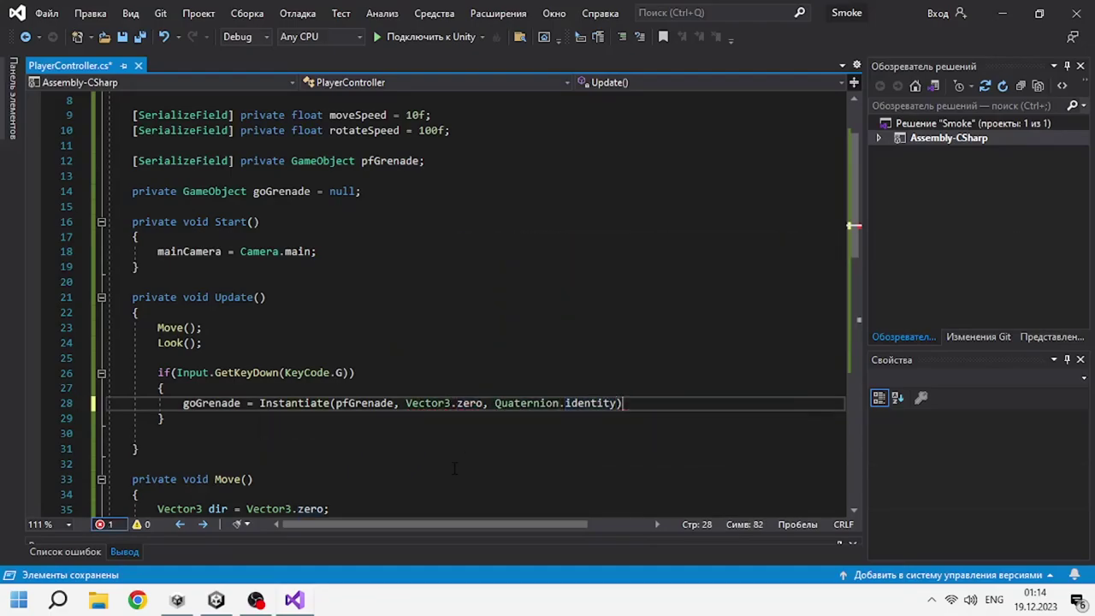
{"action": "key", "text": "End"}
{"action": "type", "text": ";"}
- Parent goGrenade to mainCamera and set its position to (0.5f, 0f, 1f)
{"action": "key", "text": "Return"}
{"action": "type", "text": "go."}
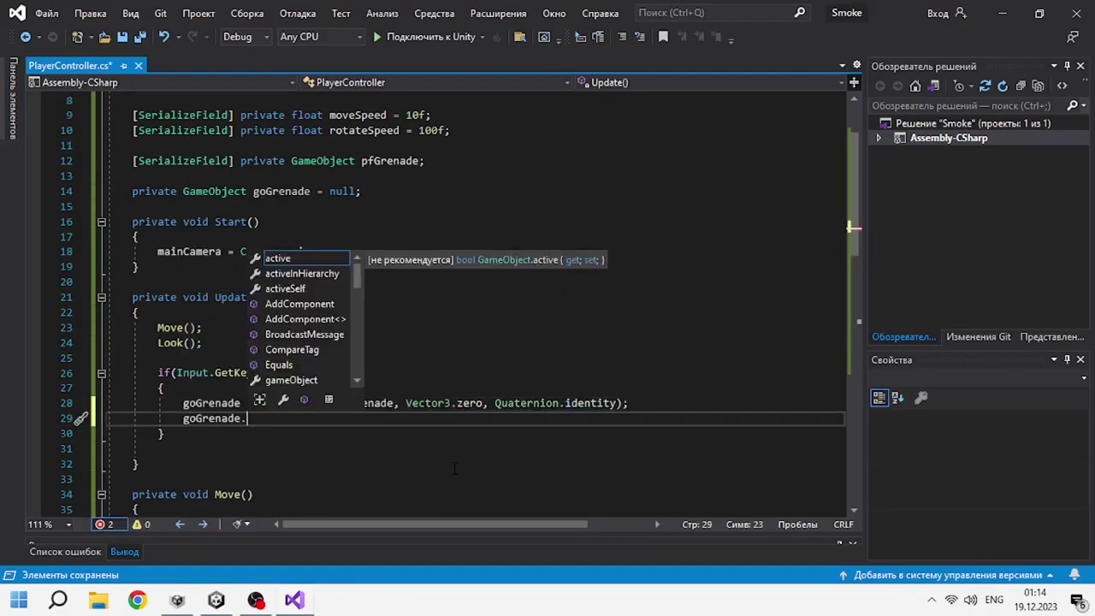
{"action": "type", "text": "tr"}
{"action": "key", "text": "Tab"}
{"action": "type", "text": ".setp(ma"}
{"action": "key", "text": "Tab"}
{"action": "type", "text": ".transform);"}
{"action": "key", "text": "Return"}
{"action": "type", "text": "goGrenade.t"}
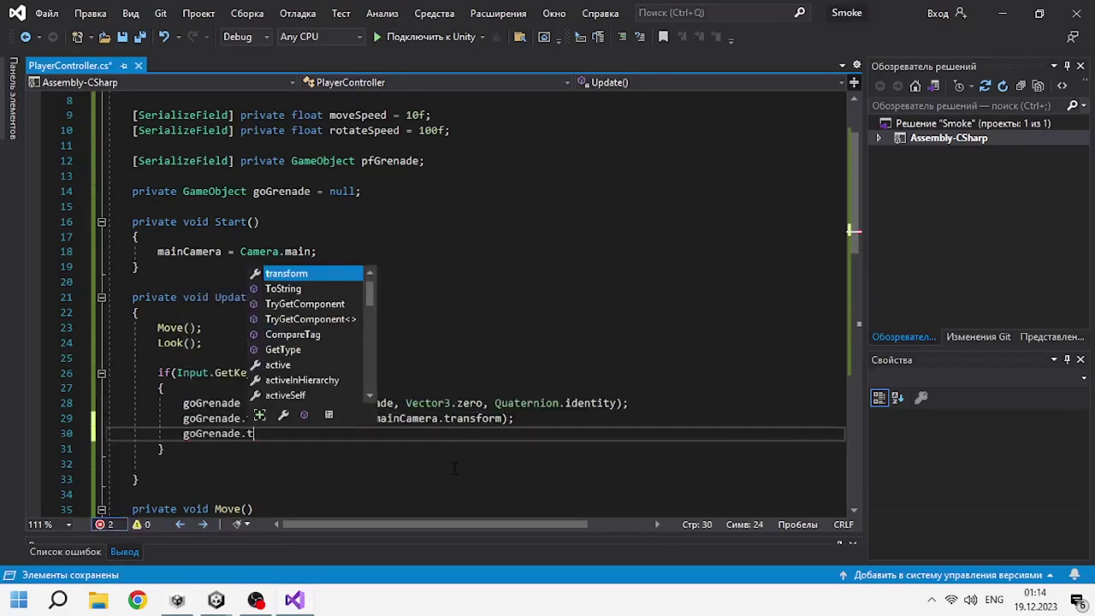
{"action": "type", "text": "ransform.position = new Vector3(0.5"}
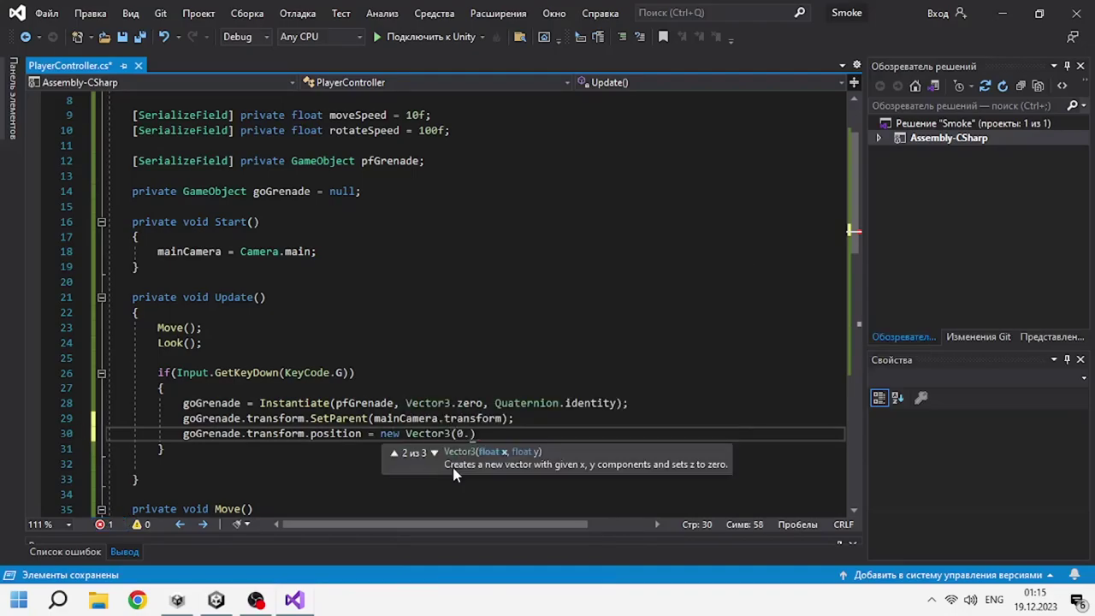
{"action": "type", "text": "f, 0f, 1f);"}
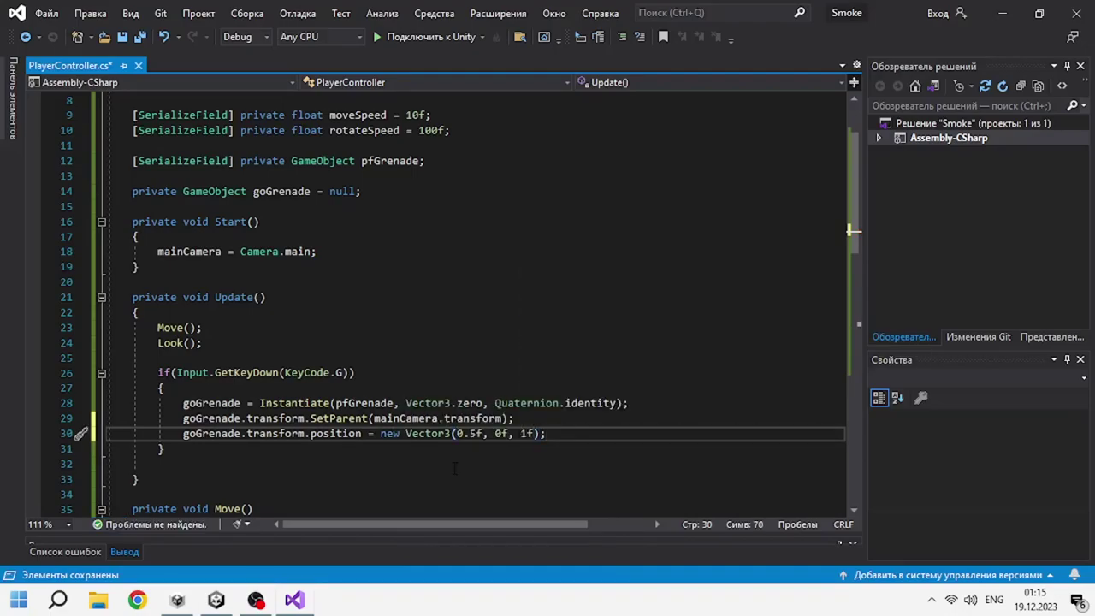
- Add a private bool isGrenade flag so G spawns only once, then run the game in Unity
{"action": "scroll", "coordinate": [428, 359], "scroll_direction": "up", "scroll_amount": 2}
{"action": "left_click", "coordinate": [415, 282]}
{"action": "key", "text": "Return"}
{"action": "type", "text": "private bool is"}
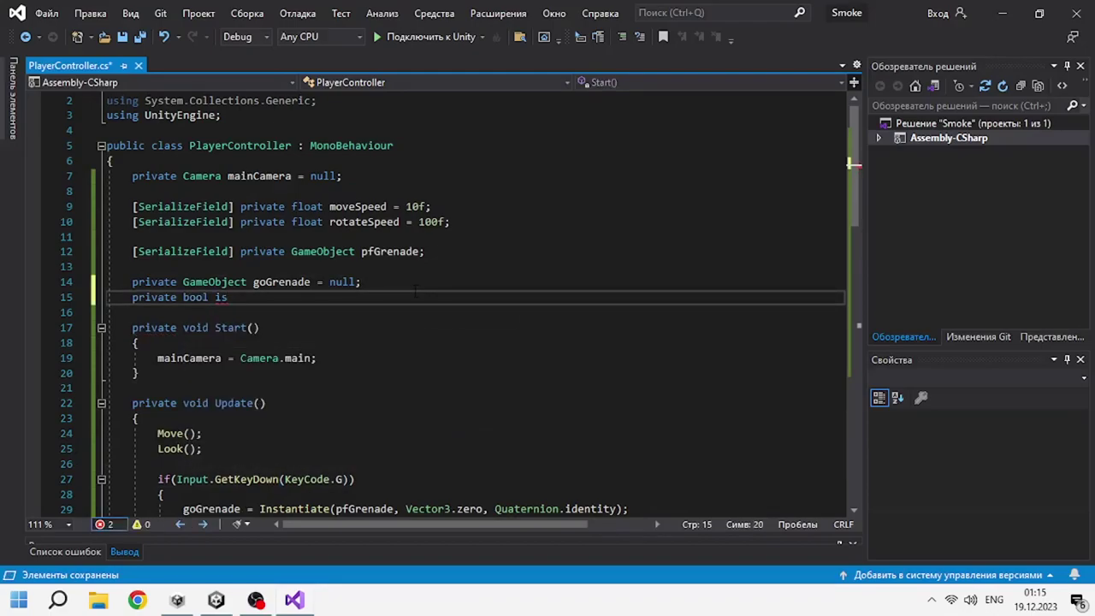
{"action": "type", "text": "Grenade = false;"}
{"action": "scroll", "coordinate": [416, 291], "scroll_direction": "down", "scroll_amount": 4}
{"action": "left_click", "coordinate": [349, 296]}
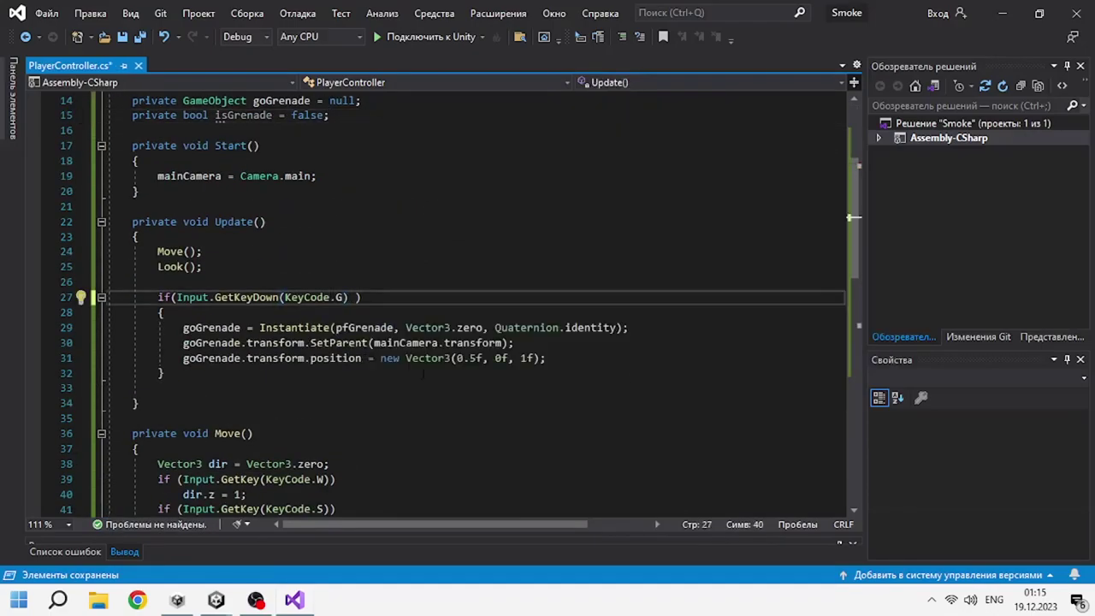
{"action": "type", "text": "&& !i"}
{"action": "key", "text": "Tab"}
{"action": "left_click", "coordinate": [627, 358]}
{"action": "key", "text": "Return"}
{"action": "key", "text": "Return"}
{"action": "type", "text": "isGrenade = true;"}
{"action": "left_click", "coordinate": [217, 596]}
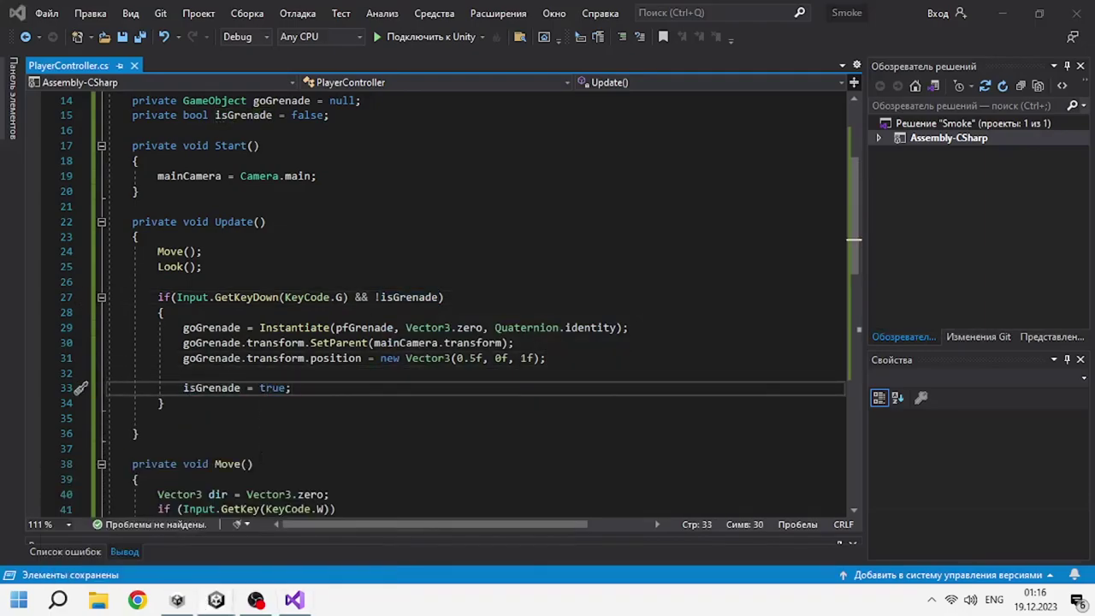
{"action": "left_click", "coordinate": [520, 47]}
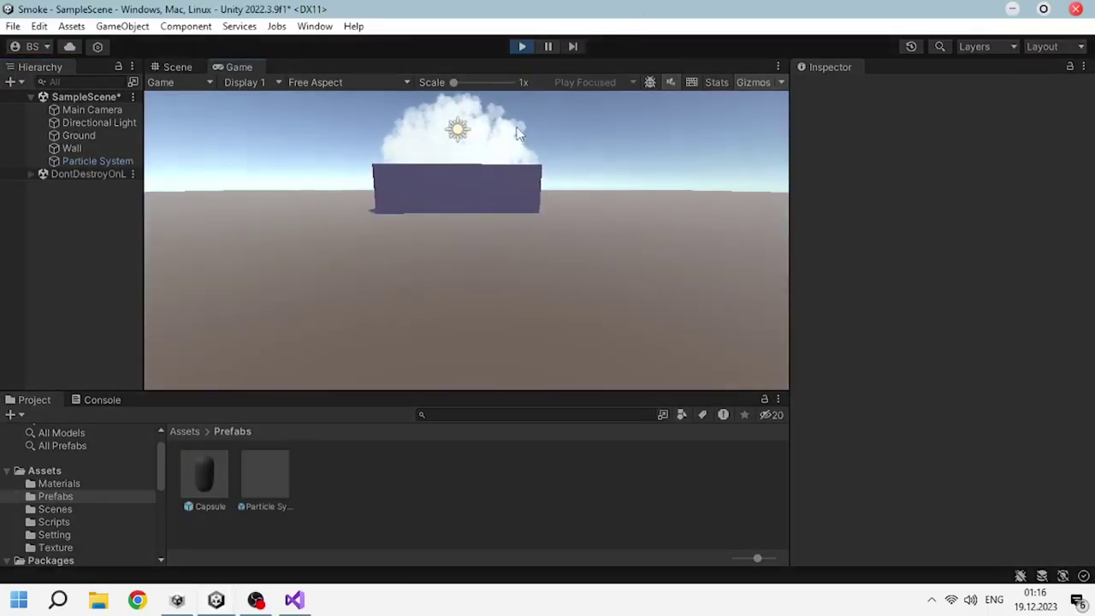
- Assign the Capsule prefab to Main Camera's Pf Grenade and test that G spawns a Capsule clone
{"action": "left_click", "coordinate": [497, 171]}
{"action": "left_click", "coordinate": [520, 47]}
{"action": "left_click_drag", "start_coordinate": [198, 486], "coordinate": [940, 517]}
{"action": "left_click", "coordinate": [522, 47]}
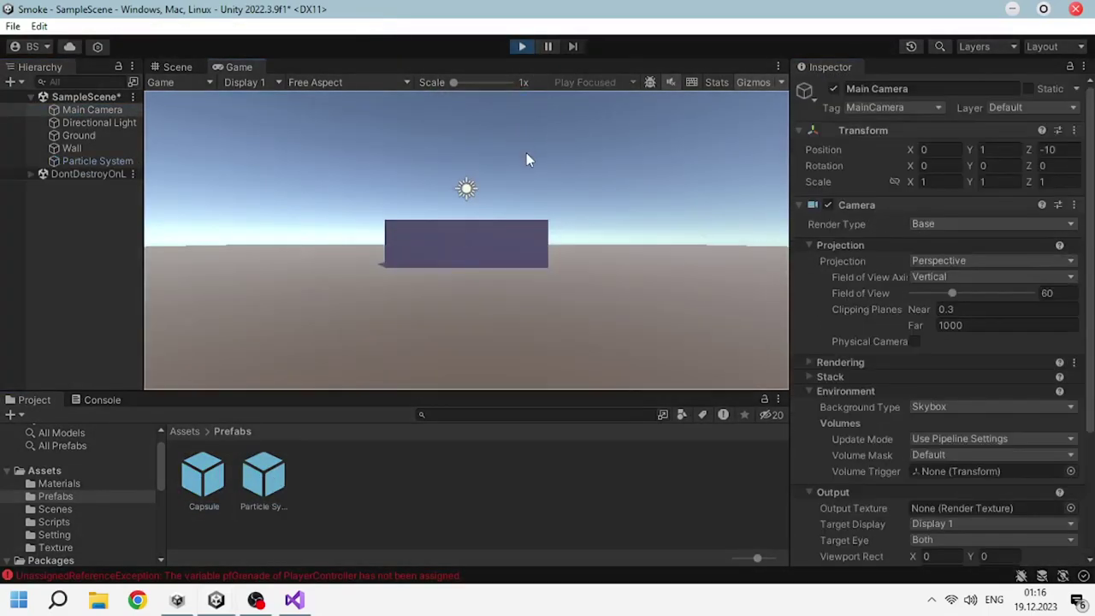
{"action": "left_click", "coordinate": [526, 153]}
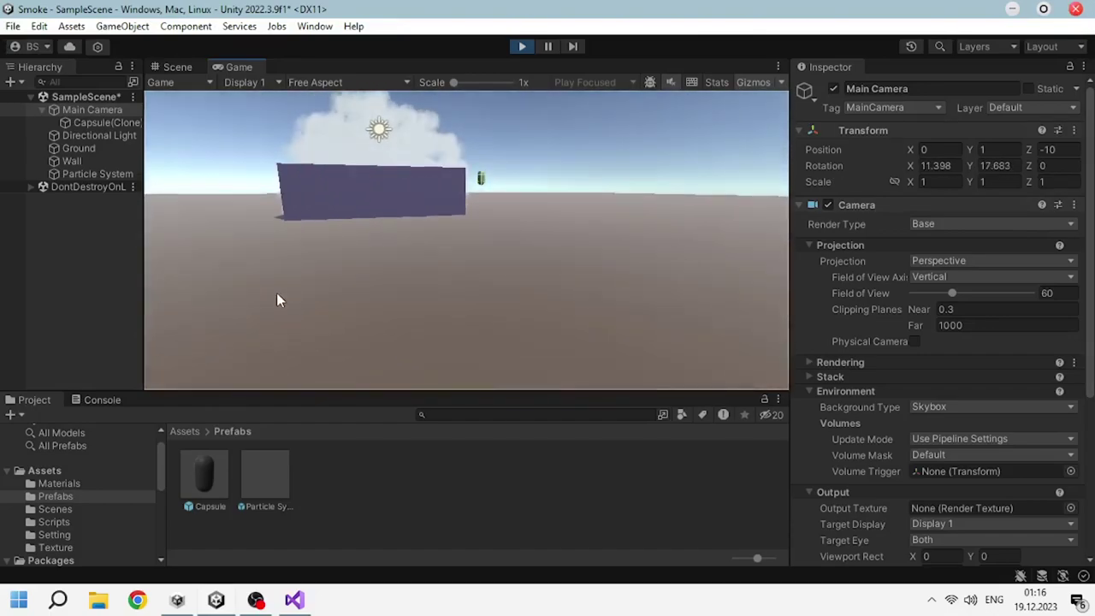
{"action": "left_click", "coordinate": [107, 122]}
{"action": "left_click", "coordinate": [521, 46]}
- Change the grenade placement on line 31 from position to localPosition in PlayerController
{"action": "left_click", "coordinate": [294, 600]}
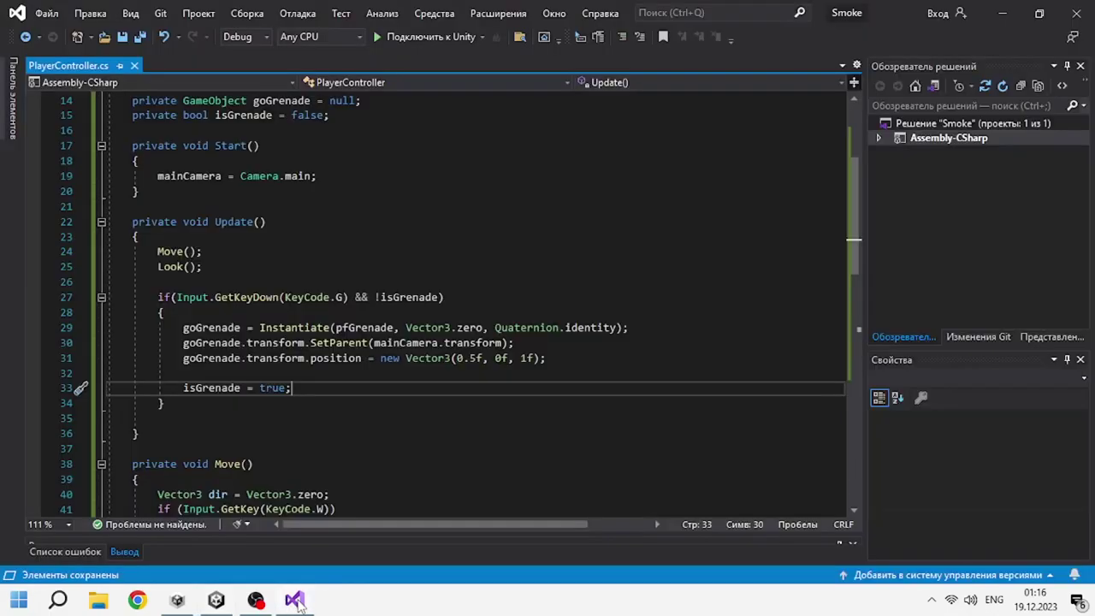
{"action": "double_click", "coordinate": [336, 358]}
{"action": "type", "text": "lo"}
{"action": "key", "text": "Down"}
{"action": "key", "text": "Tab"}
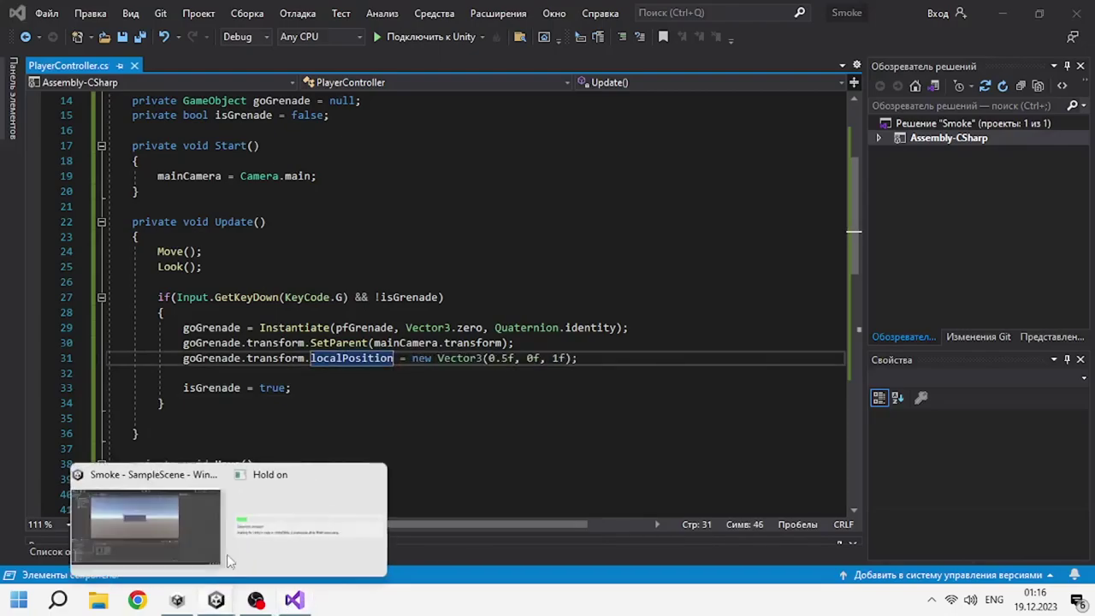
{"action": "left_click", "coordinate": [216, 600]}
- Add a Rigidbody component to the Capsule prefab and run the game to test it
{"action": "scroll", "coordinate": [907, 387], "scroll_direction": "down", "scroll_amount": 10}
{"action": "scroll", "coordinate": [855, 342], "scroll_direction": "up", "scroll_amount": 5}
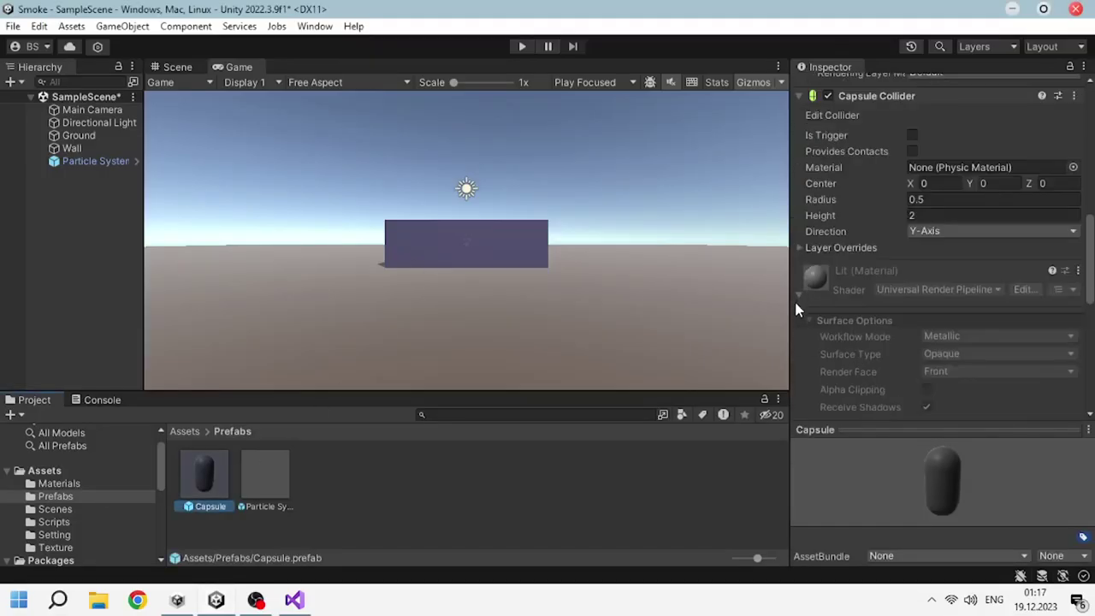
{"action": "left_click", "coordinate": [794, 298]}
{"action": "left_click", "coordinate": [933, 398]}
{"action": "type", "text": "r"}
{"action": "left_click", "coordinate": [890, 376]}
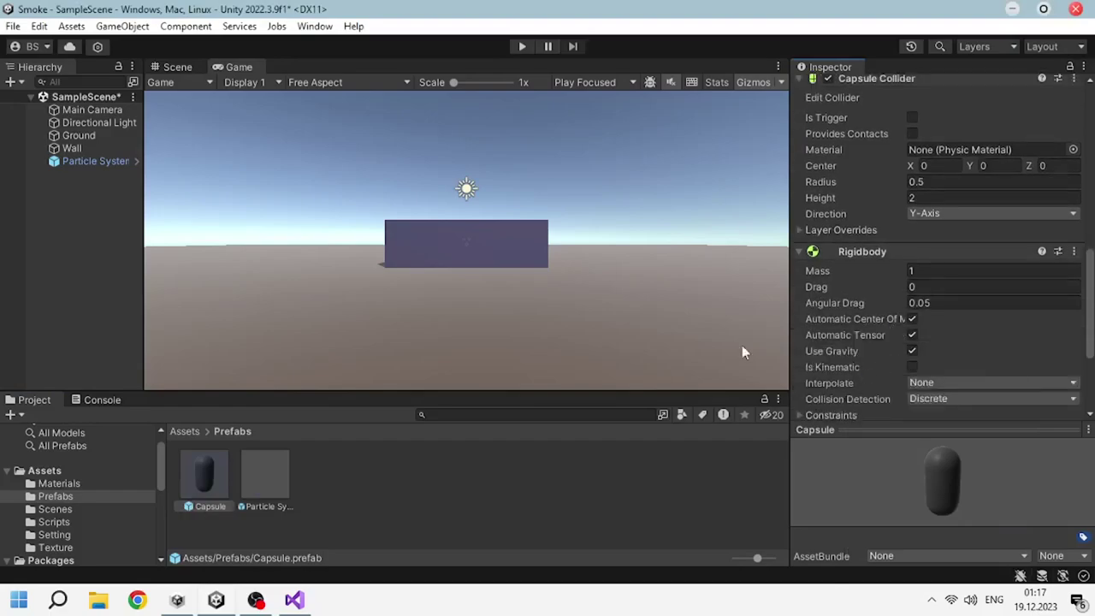
{"action": "left_click", "coordinate": [520, 47]}
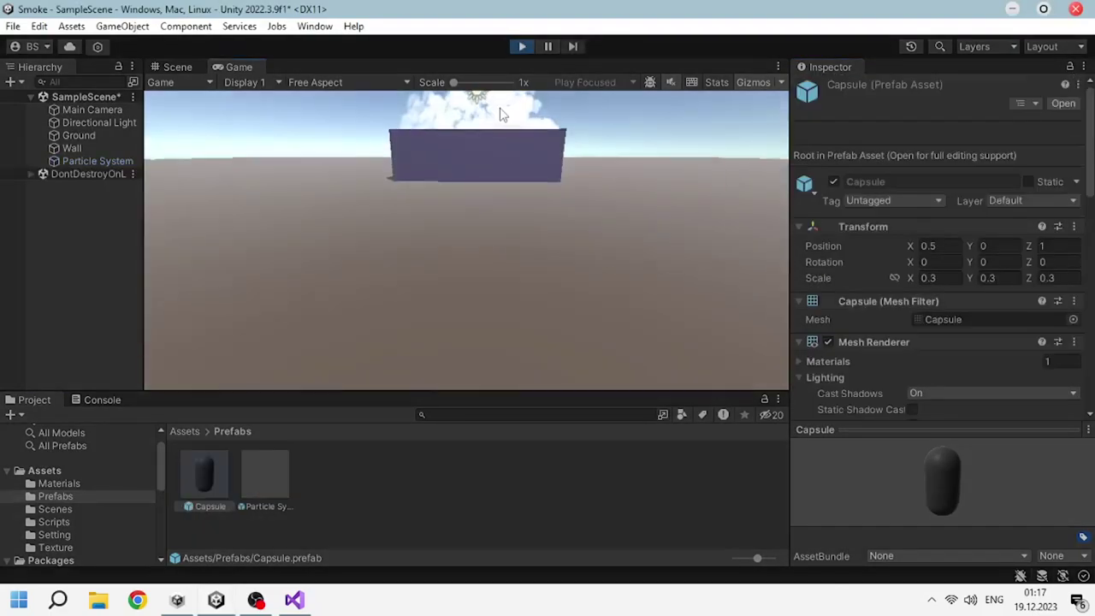
- Tick Is Kinematic on the Capsule's Rigidbody, retest, then return to PlayerController below the G-key block
{"action": "key", "text": "ctrl+p"}
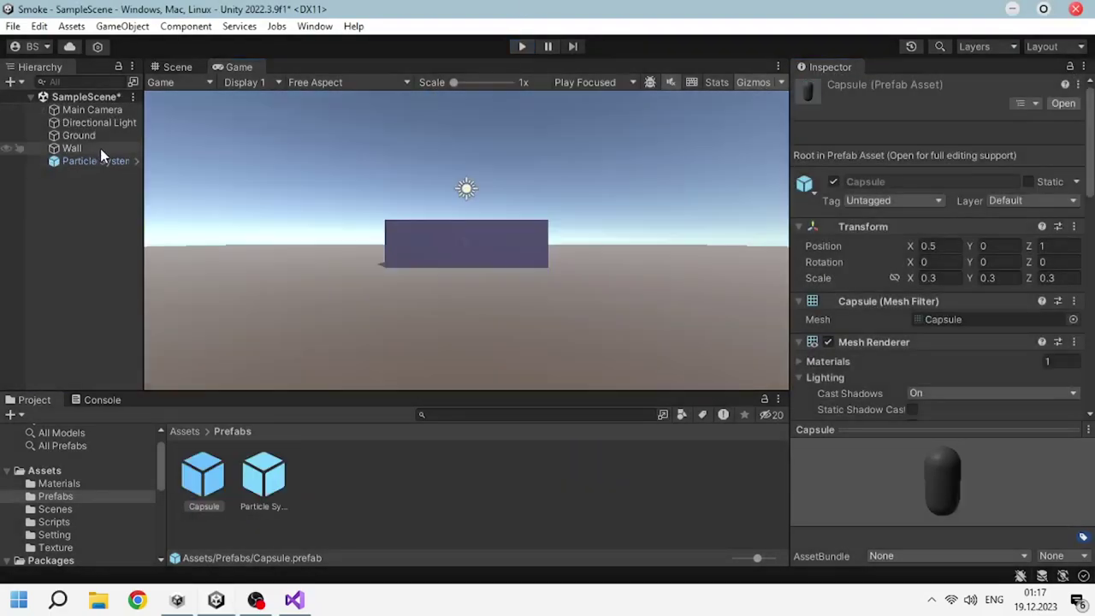
{"action": "scroll", "coordinate": [916, 320], "scroll_direction": "down", "scroll_amount": 10}
{"action": "scroll", "coordinate": [917, 324], "scroll_direction": "down", "scroll_amount": 5}
{"action": "left_click", "coordinate": [912, 259]}
{"action": "left_click", "coordinate": [521, 46]}
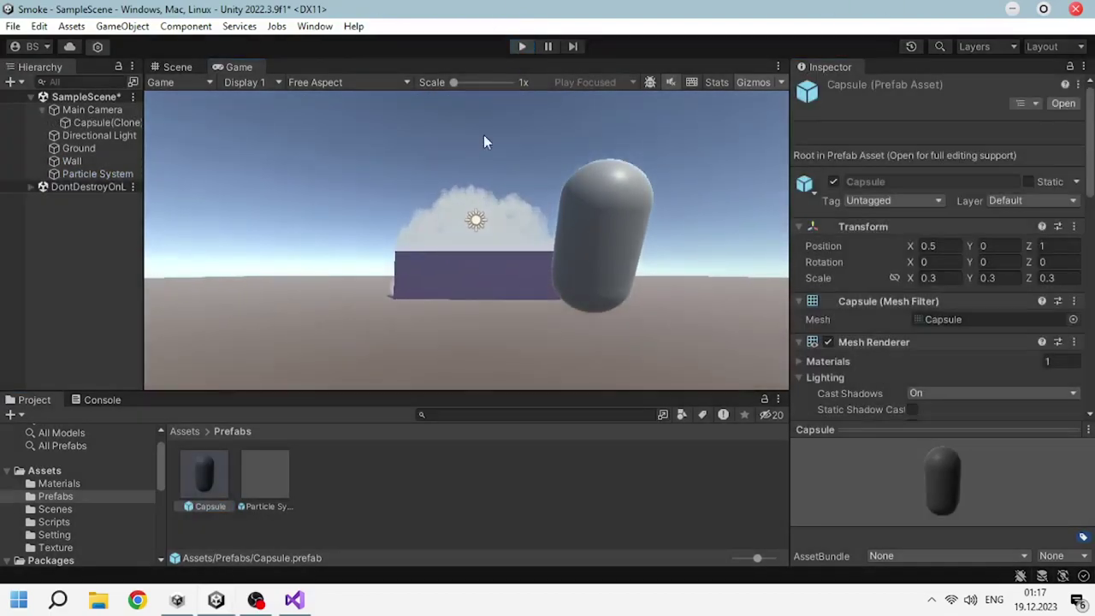
{"action": "key", "text": "alt+Tab"}
{"action": "left_click", "coordinate": [314, 417]}
{"action": "left_click", "coordinate": [314, 403]}
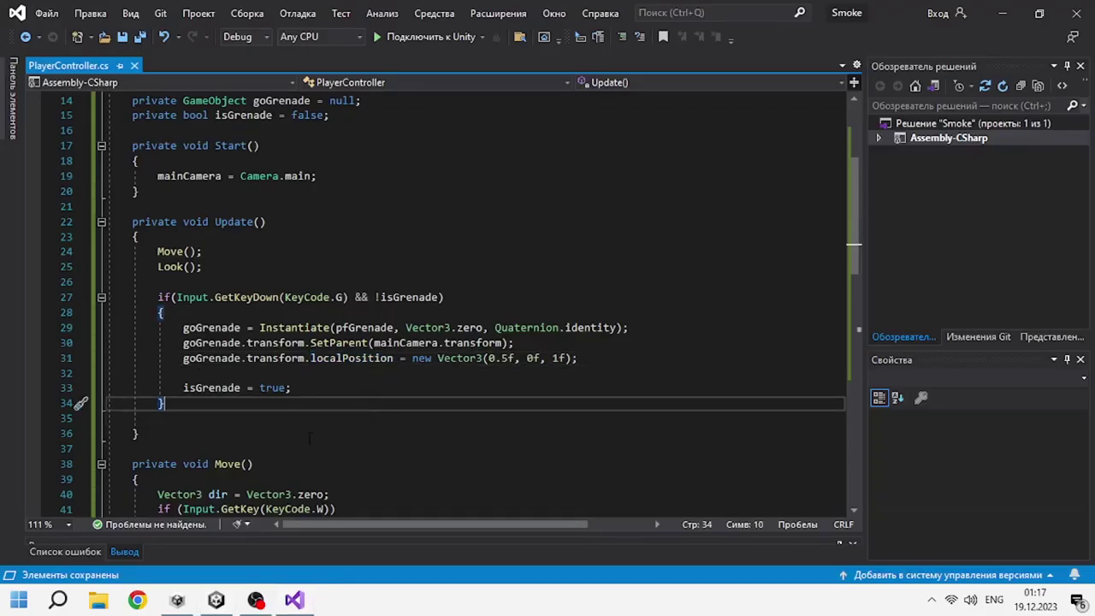
- Below the G-key block, write the condition if(Input.GetMouseButtonUp(0) && isGrenade)
{"action": "key", "text": "Return"}
{"action": "key", "text": "Return"}
{"action": "type", "text": "if("}
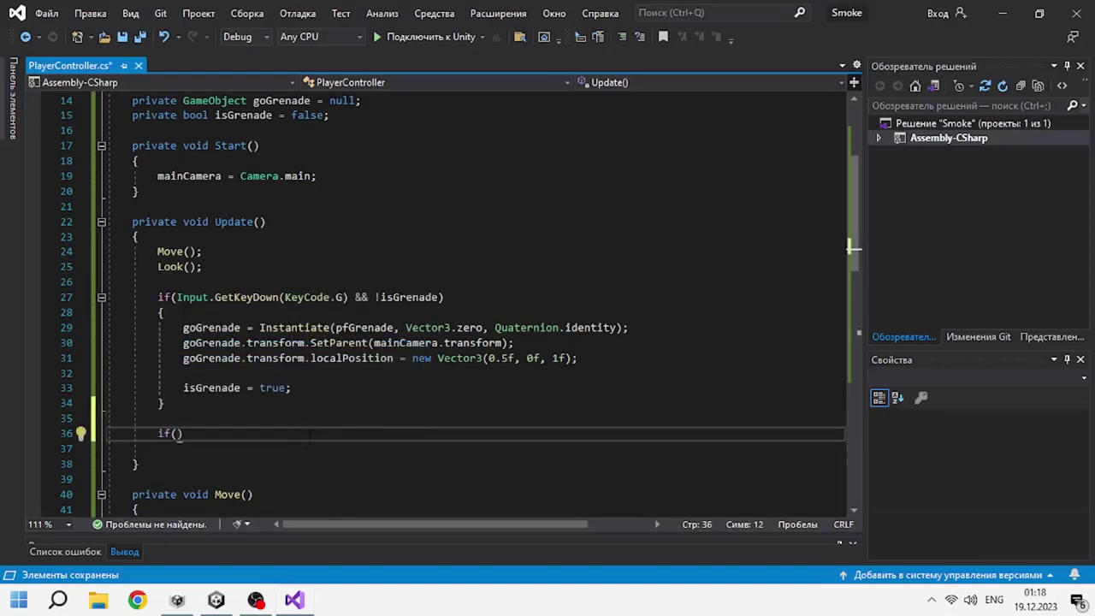
{"action": "type", "text": "Input.get"}
{"action": "key", "text": "Down"}
{"action": "key", "text": "Down"}
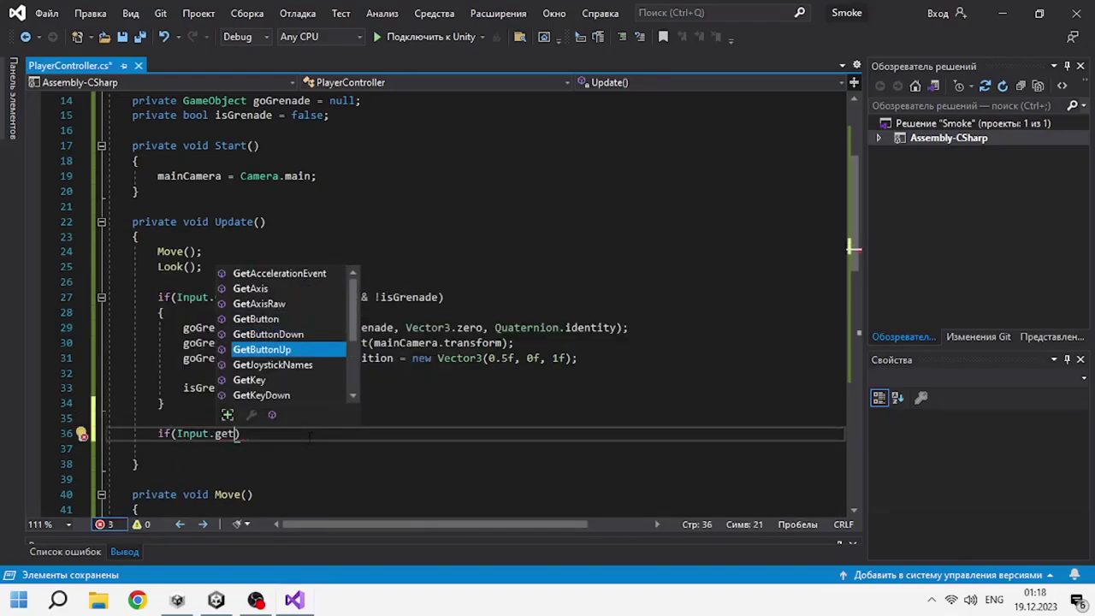
{"action": "type", "text": "(0)"}
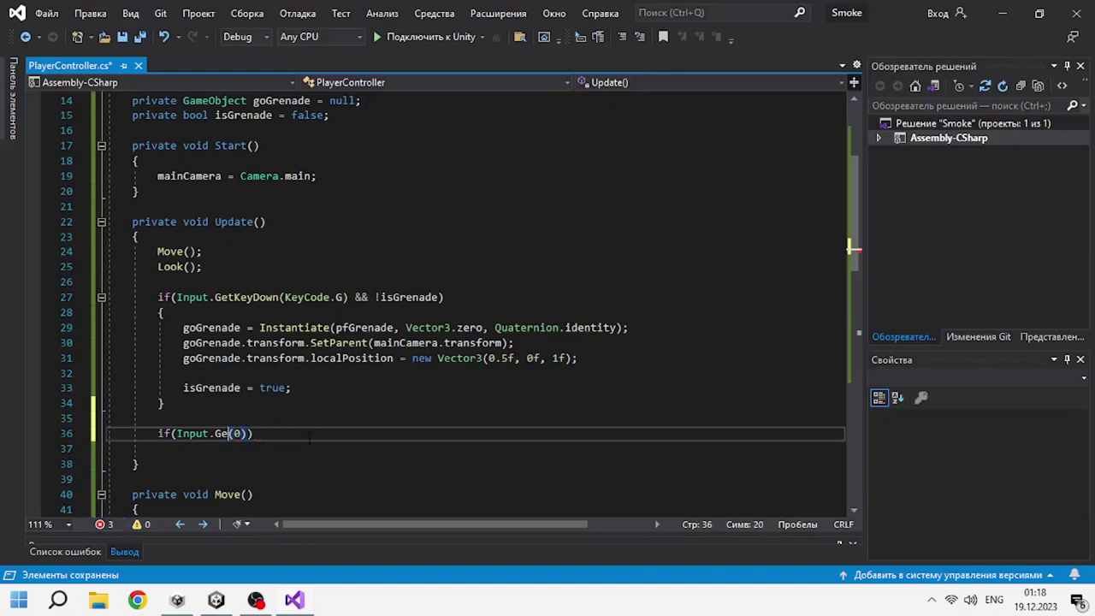
{"action": "type", "text": "tM"}
{"action": "key", "text": "Down"}
{"action": "key", "text": "Down"}
{"action": "key", "text": "Tab"}
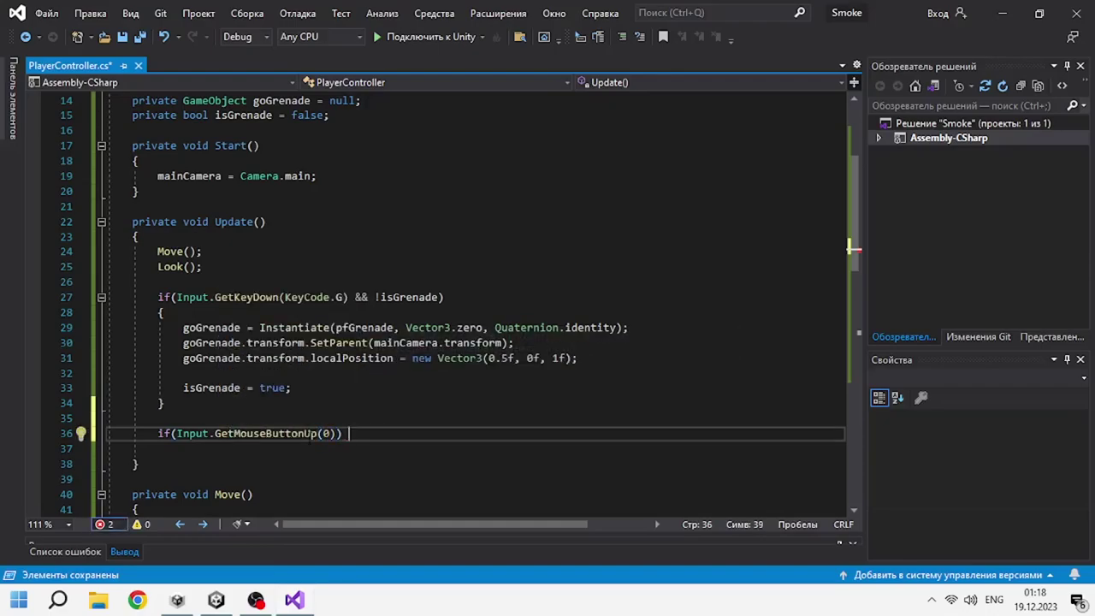
{"action": "type", "text": "isGrenade"}
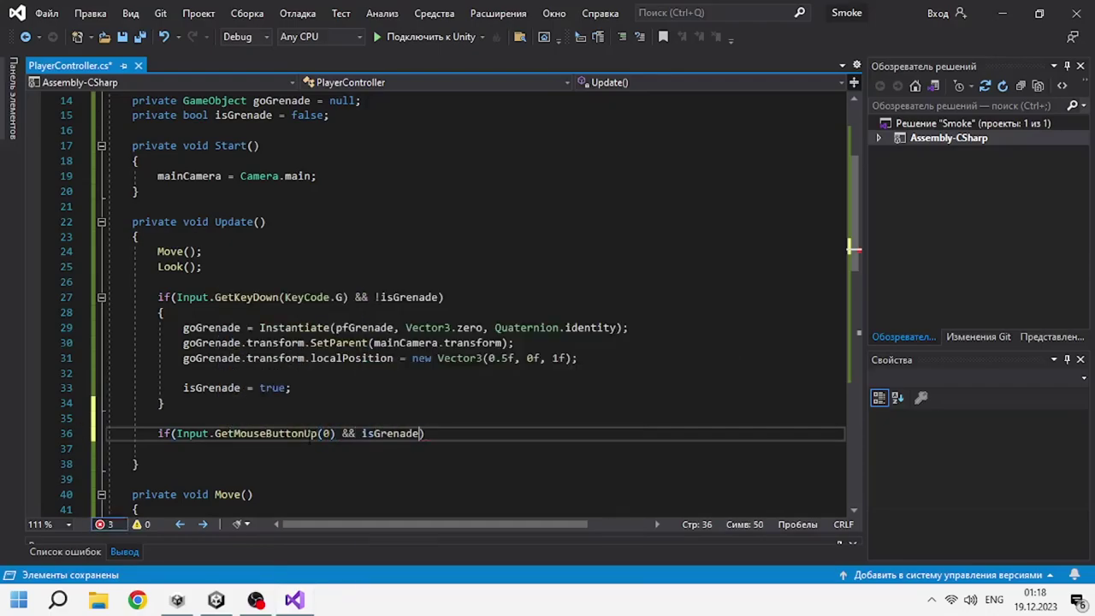
- Give the mouse-release check the body isGrenade = false; and run the scene in Unity
{"action": "key", "text": "End"}
{"action": "key", "text": "Return"}
{"action": "type", "text": "{"}
{"action": "key", "text": "Return"}
{"action": "type", "text": "isGrenade = false;"}
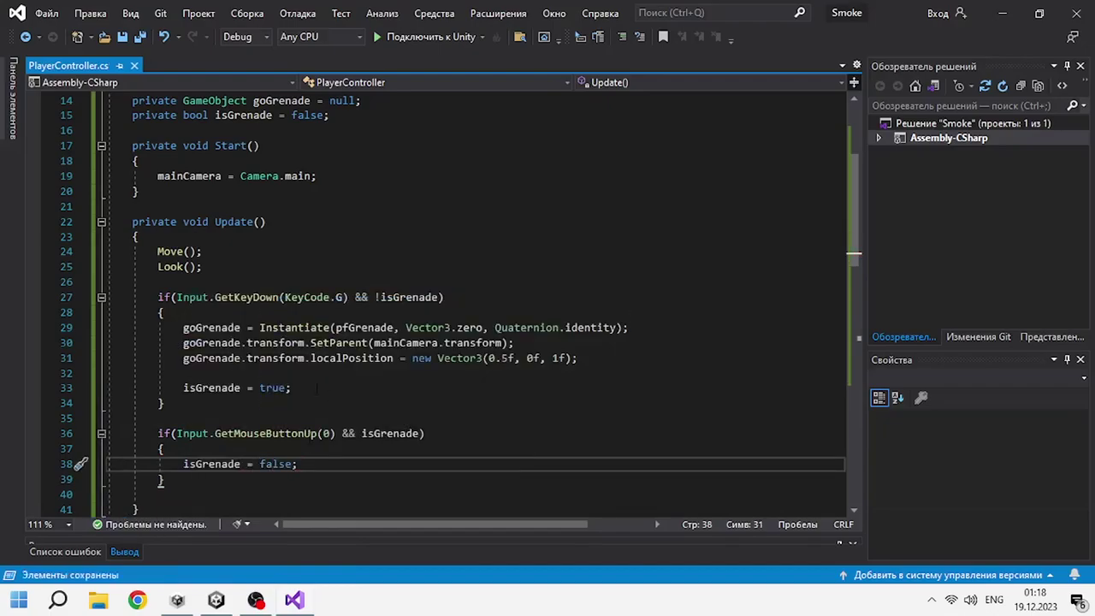
{"action": "scroll", "coordinate": [309, 438], "scroll_direction": "down", "scroll_amount": 1}
{"action": "left_click", "coordinate": [213, 601]}
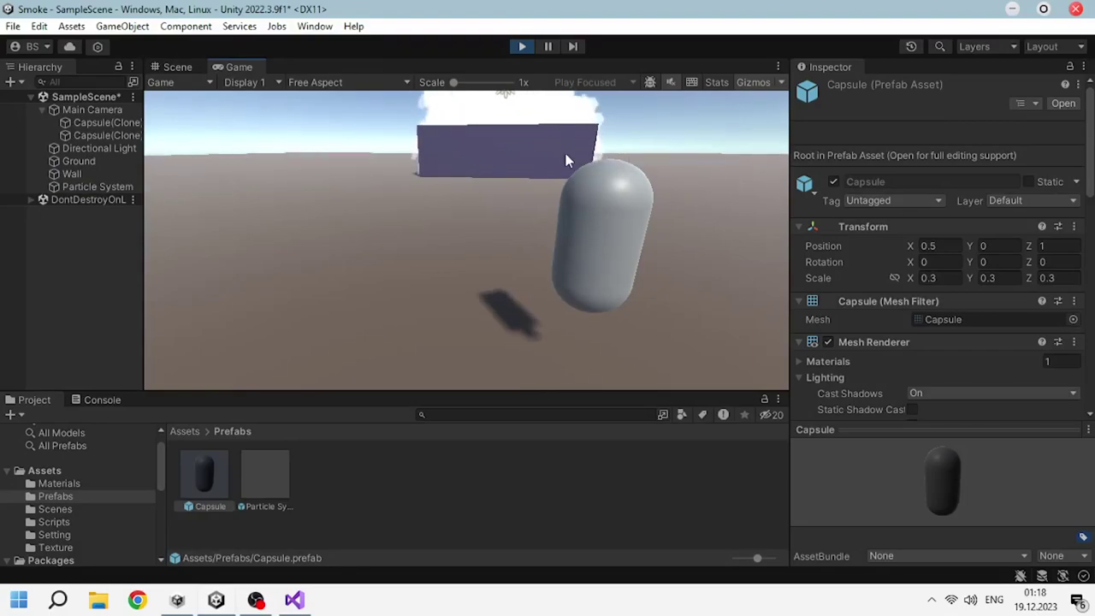
- Stop the game and add blank lines inside PlayerController's mouse-release block
{"action": "left_click", "coordinate": [522, 46]}
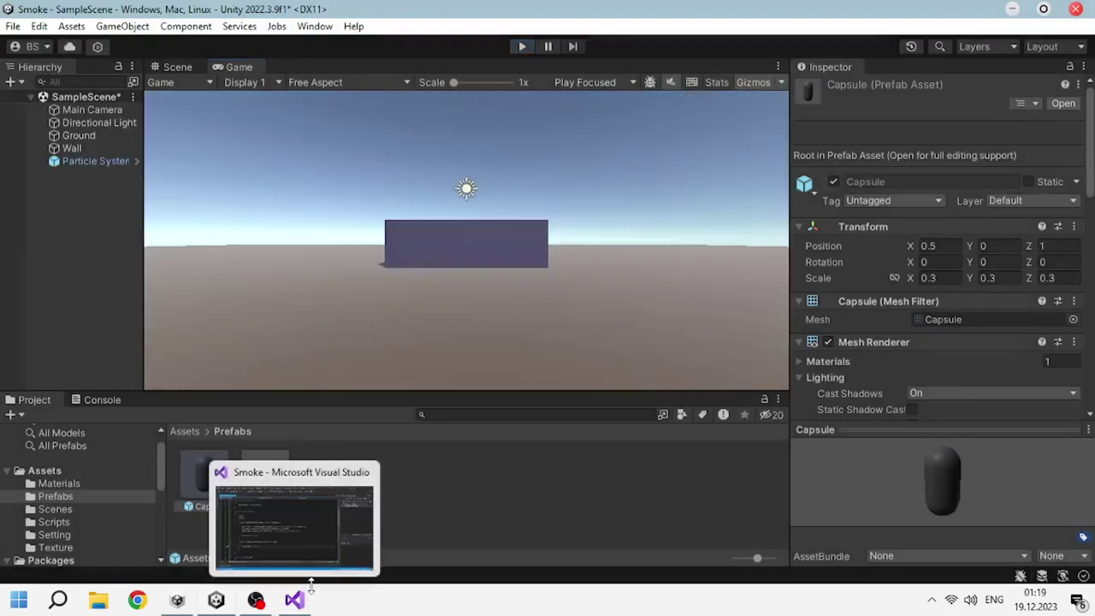
{"action": "left_click", "coordinate": [293, 600]}
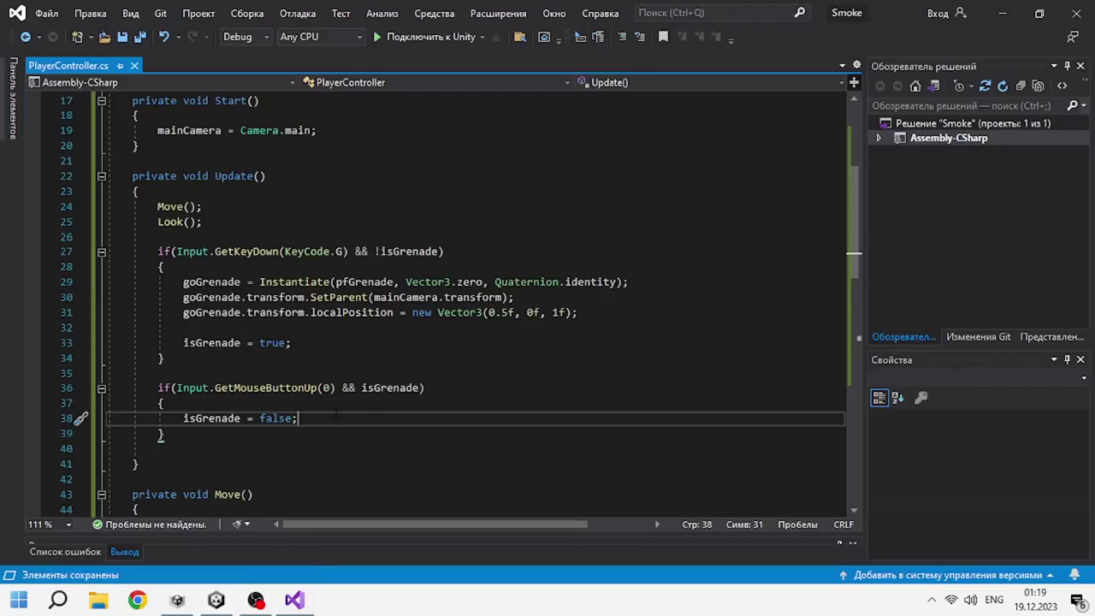
{"action": "key", "text": "Return"}
{"action": "key", "text": "Return"}
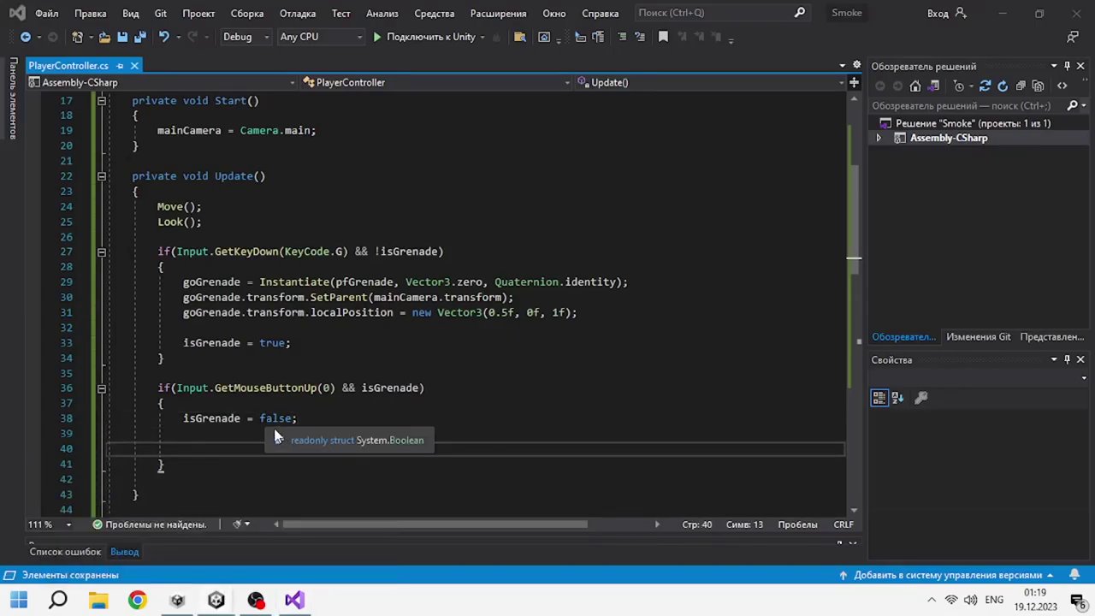
- Create a C# script named SmokeGrenadeController in Assets/Scripts and open it in Visual Studio
{"action": "key", "text": "alt+Tab"}
{"action": "left_click", "coordinate": [53, 522]}
{"action": "right_click", "coordinate": [257, 479]}
{"action": "mouse_move", "coordinate": [299, 28]}
{"action": "left_click", "coordinate": [565, 51]}
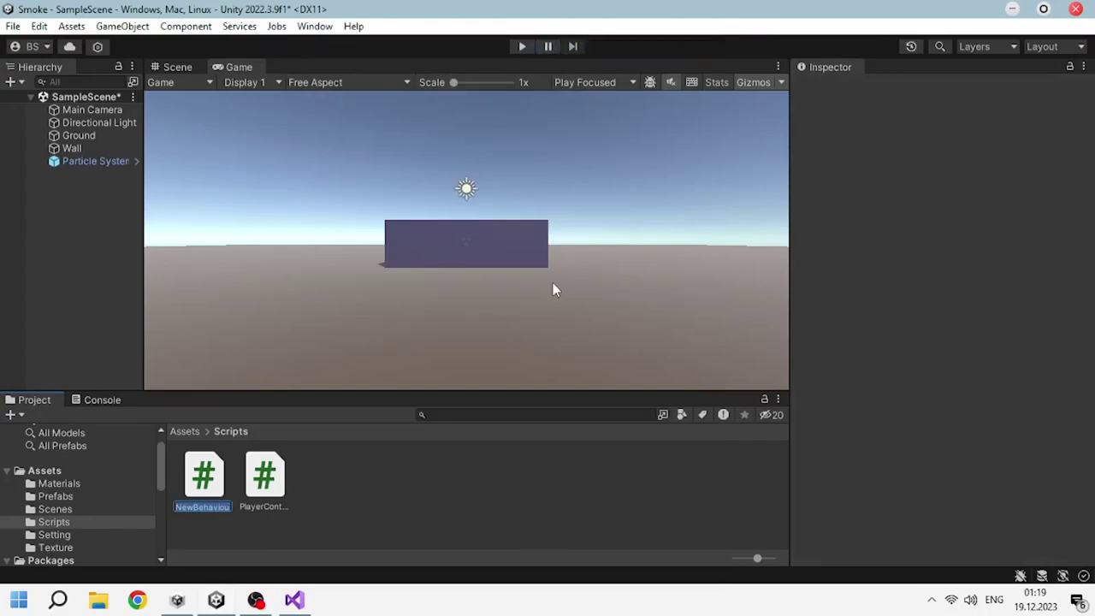
{"action": "type", "text": "SmokeGrenadeController"}
{"action": "key", "text": "Return"}
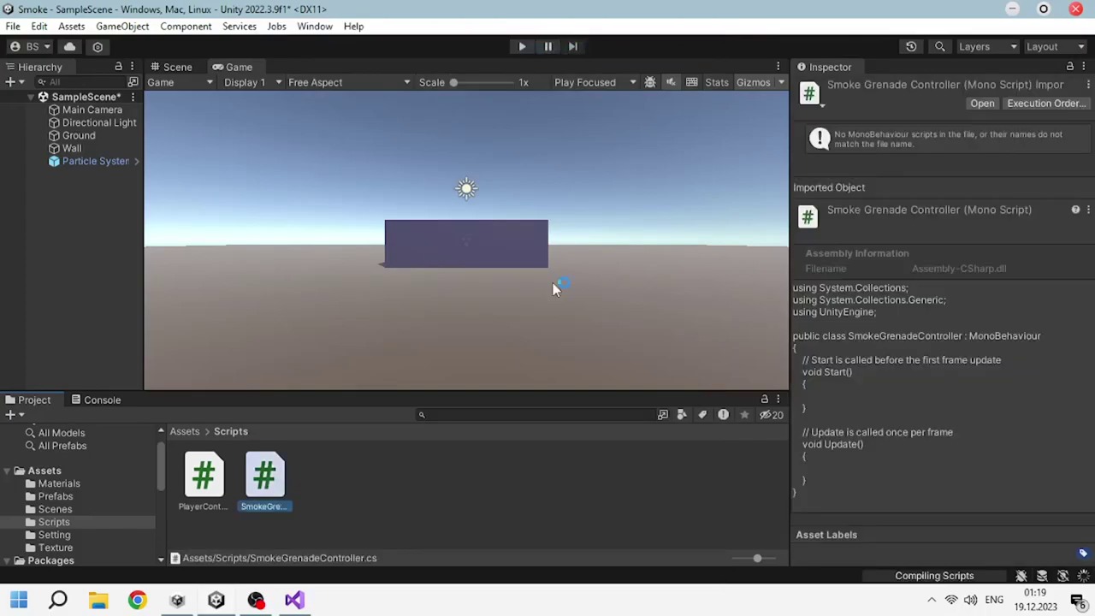
{"action": "double_click", "coordinate": [260, 475]}
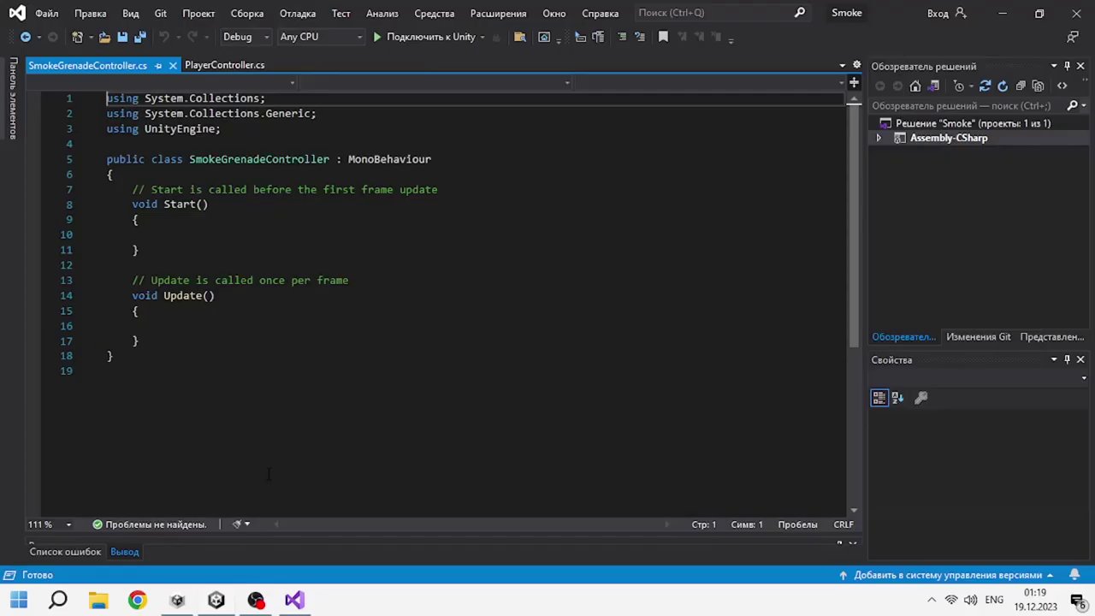
{"action": "left_click_drag", "start_coordinate": [141, 341], "coordinate": [132, 189]}
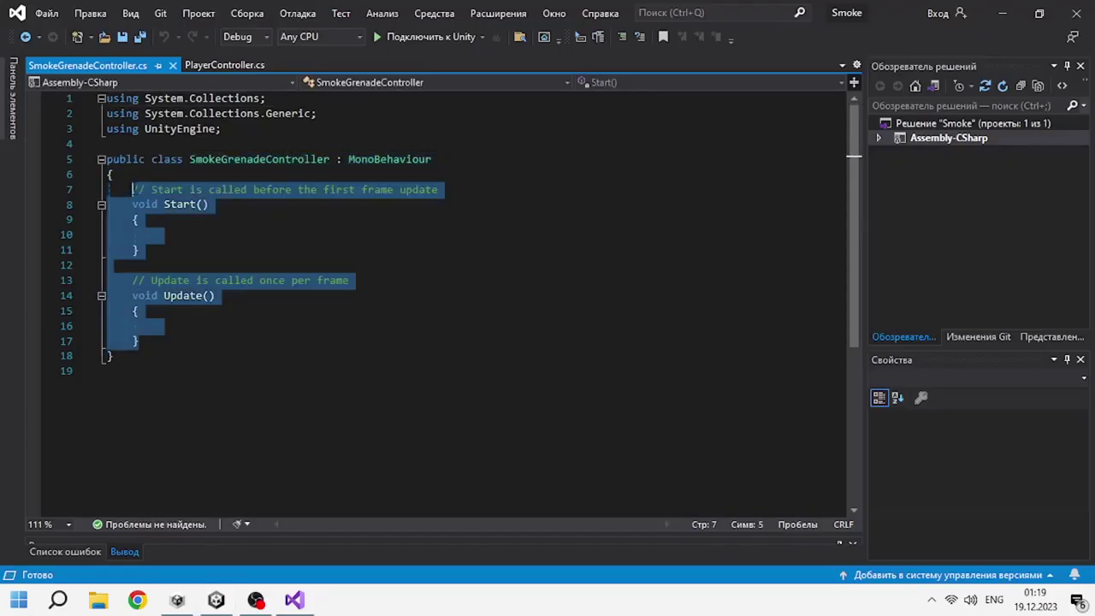
- Replace the template Start and Update methods with a public void Throwing() method
{"action": "key", "text": "Delete"}
{"action": "type", "text": "public void Th"}
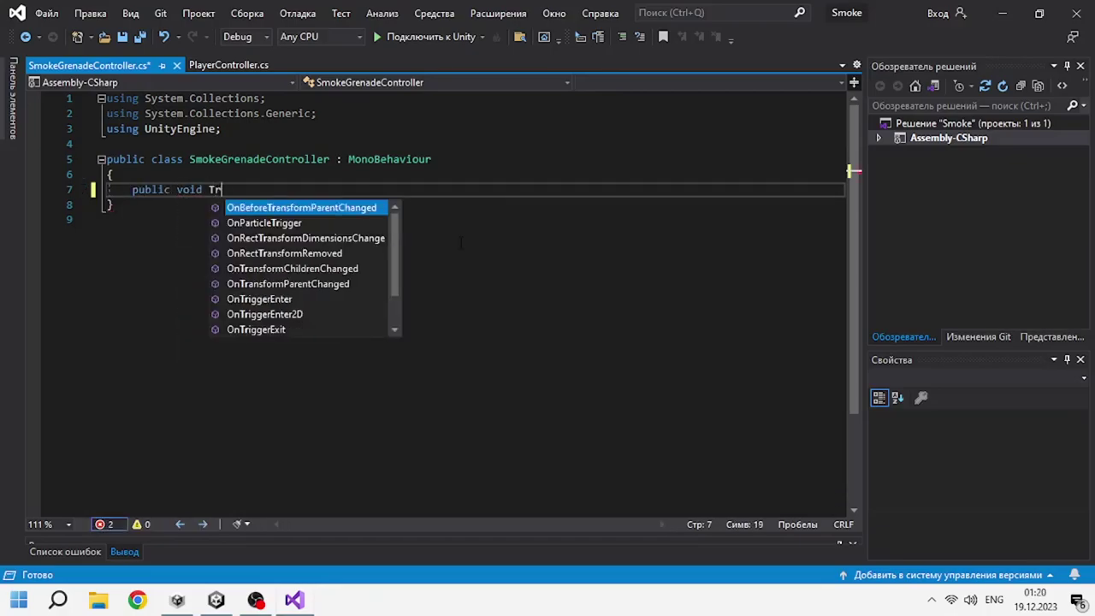
{"action": "type", "text": "rowing()"}
{"action": "key", "text": "Return"}
{"action": "type", "text": "{"}
{"action": "key", "text": "Return"}
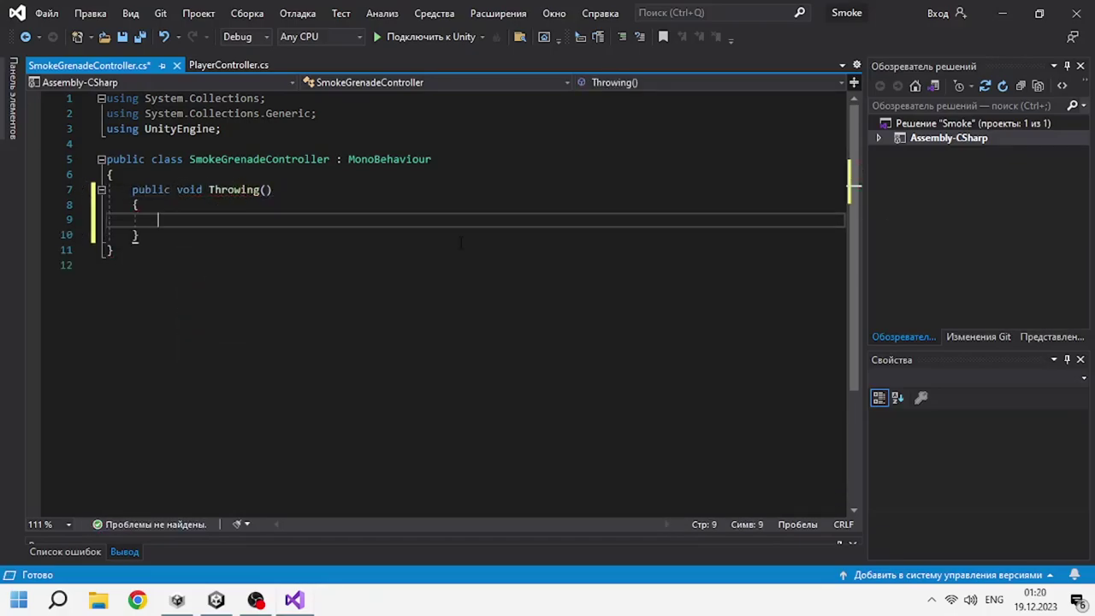
- Make Throwing take Vector3 pos and call GetComponent<Rigidbody>().AddForce(pos)
{"action": "type", "text": "GetComponent<Rigidbody>().ad"}
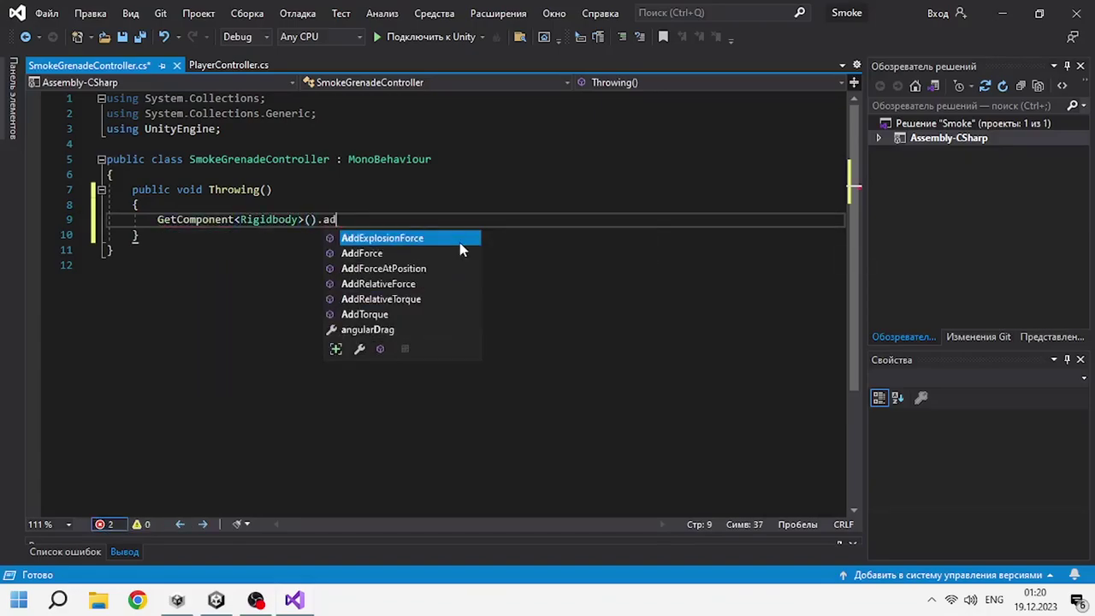
{"action": "type", "text": "f("}
{"action": "key", "text": "Escape"}
{"action": "key", "text": "Up"}
{"action": "key", "text": "Up"}
{"action": "key", "text": "Left"}
{"action": "type", "text": "Vector3"}
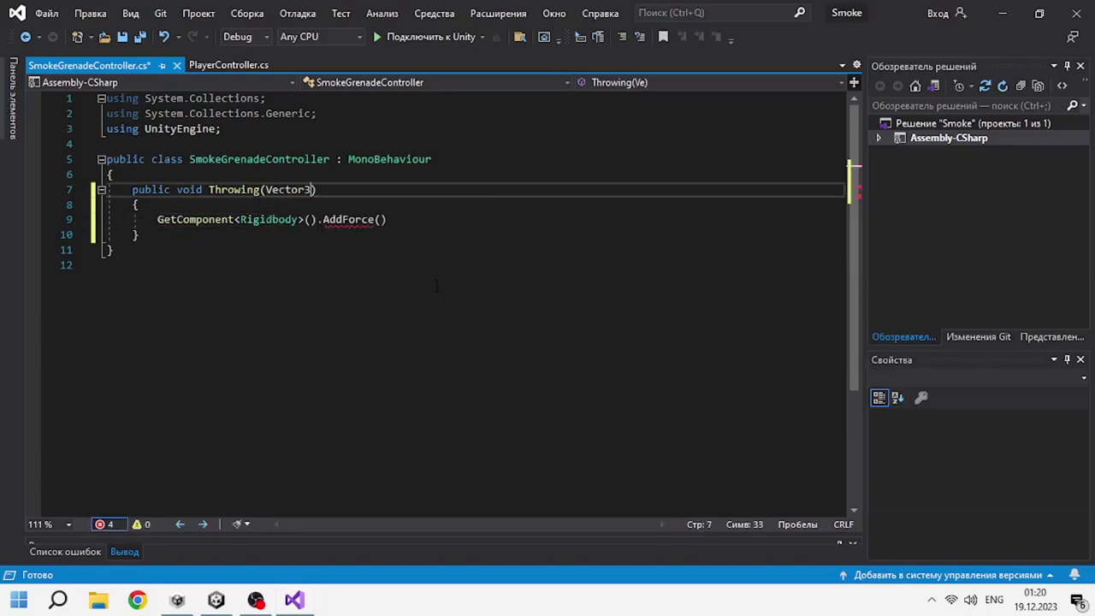
{"action": "type", "text": " pos"}
{"action": "key", "text": "Down"}
{"action": "key", "text": "Down"}
{"action": "key", "text": "End"}
{"action": "type", "text": ";"}
{"action": "key", "text": "Left"}
{"action": "key", "text": "Left"}
{"action": "type", "text": "pos"}
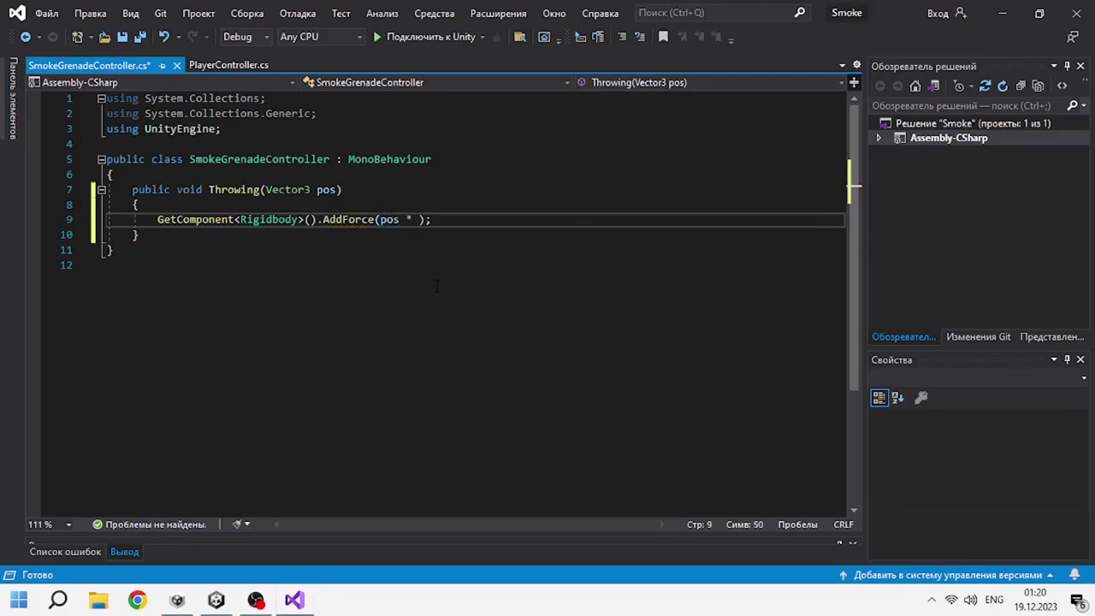
- Add a [SerializeField] private float power = 500f field and scale the force by power
{"action": "key", "text": "Up"}
{"action": "key", "text": "Up"}
{"action": "key", "text": "Up"}
{"action": "key", "text": "End"}
{"action": "key", "text": "Return"}
{"action": "key", "text": "Return"}
{"action": "key", "text": "Up"}
{"action": "type", "text": "[SerializeField] private"}
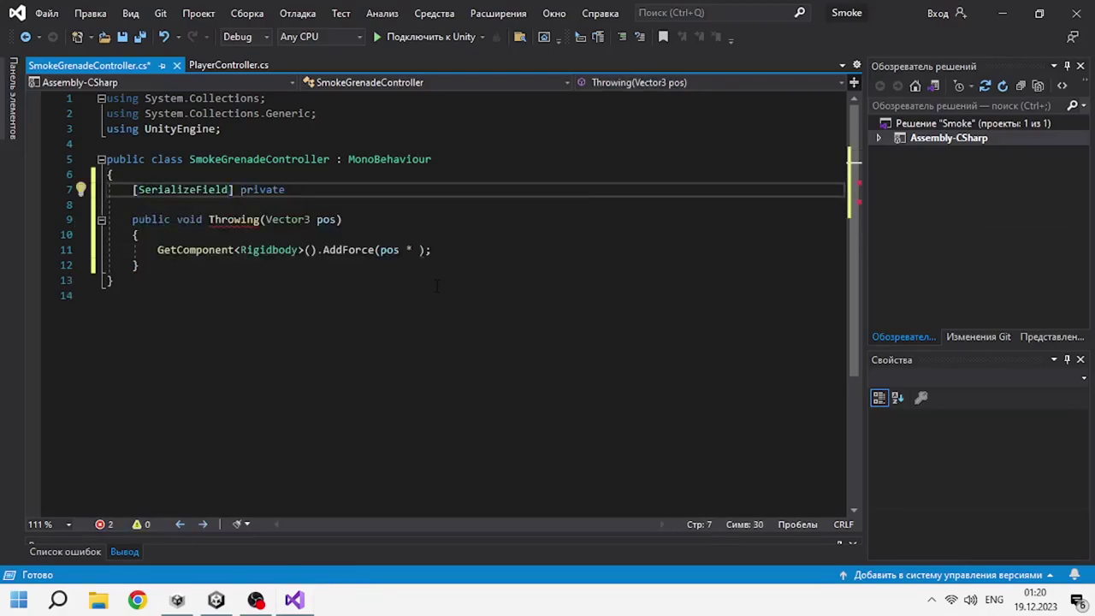
{"action": "type", "text": " float power = 500f;"}
{"action": "key", "text": "Down"}
{"action": "key", "text": "Down"}
{"action": "key", "text": "Down"}
{"action": "key", "text": "Down"}
{"action": "key", "text": "Right"}
{"action": "type", "text": "power"}
{"action": "key", "text": "End"}
{"action": "key", "text": "ctrl+s"}
- Store the Rigidbody in rb, set rb.isKinematic = false before rb.AddForce, and save
{"action": "key", "text": "Up"}
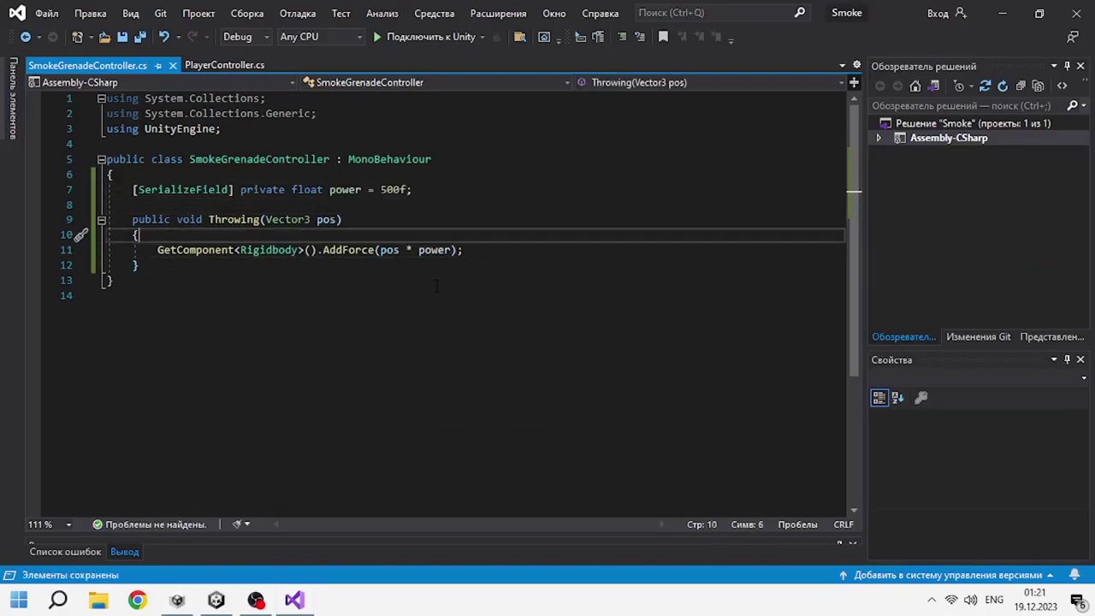
{"action": "left_click", "coordinate": [513, 250]}
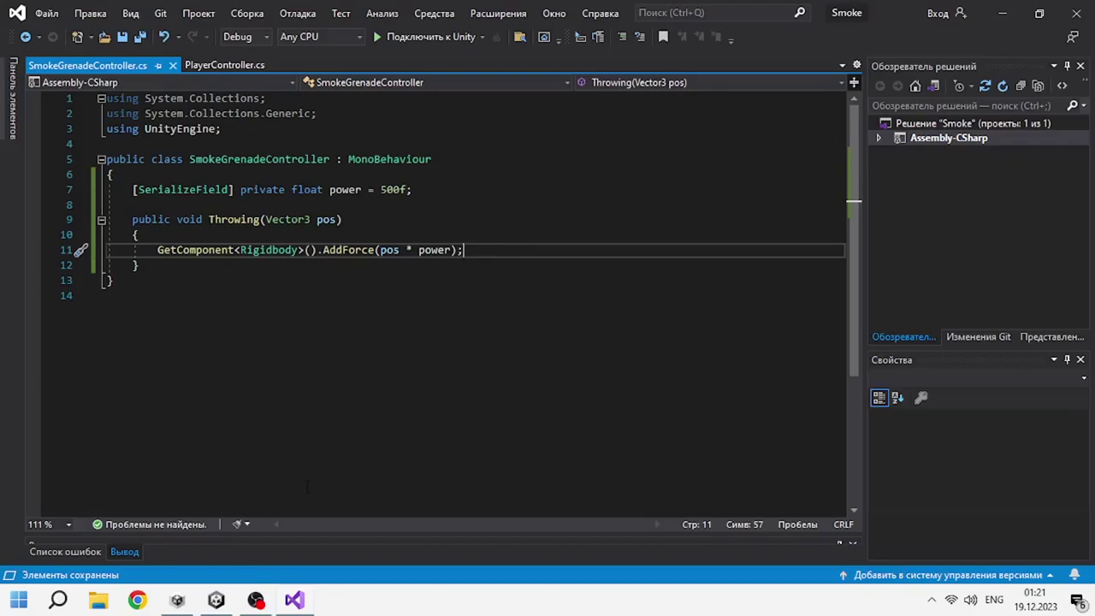
{"action": "left_click_drag", "start_coordinate": [318, 250], "coordinate": [158, 250]}
{"action": "key", "text": "Delete"}
{"action": "key", "text": "ctrl+Return"}
{"action": "type", "text": "Rigidbody rb = GetComponent<Rigidbody>();"}
{"action": "key", "text": "Return"}
{"action": "type", "text": "rb."}
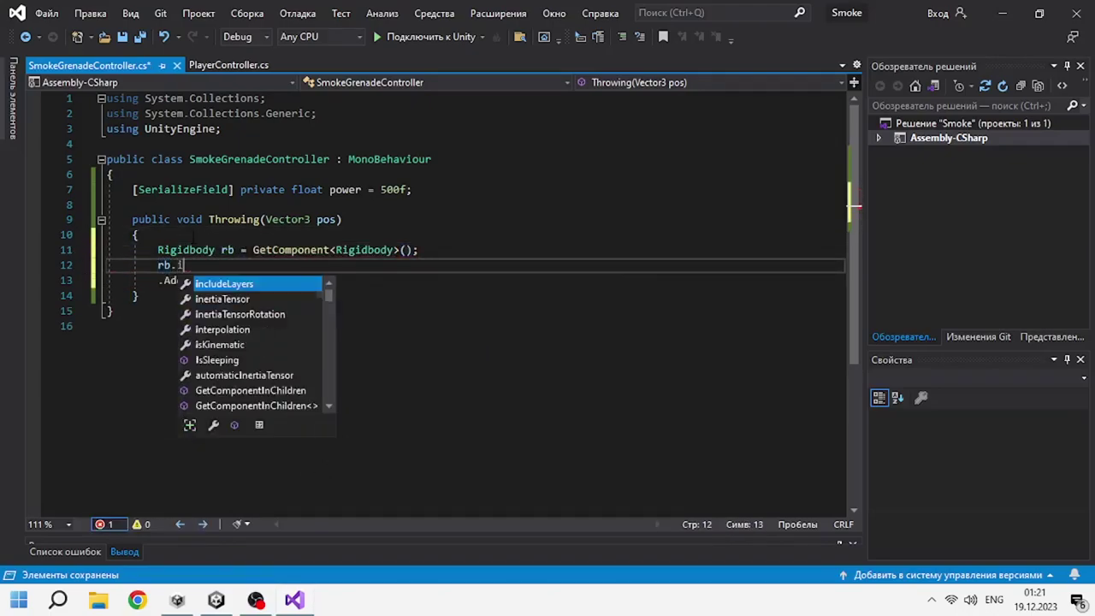
{"action": "type", "text": "isKinematic = false;"}
{"action": "left_click", "coordinate": [158, 280]}
{"action": "type", "text": "rb"}
{"action": "key", "text": "Escape"}
{"action": "key", "text": "ctrl+s"}
- Attach SmokeGrenadeController to the Capsule prefab and run the game to test
{"action": "left_click", "coordinate": [216, 599]}
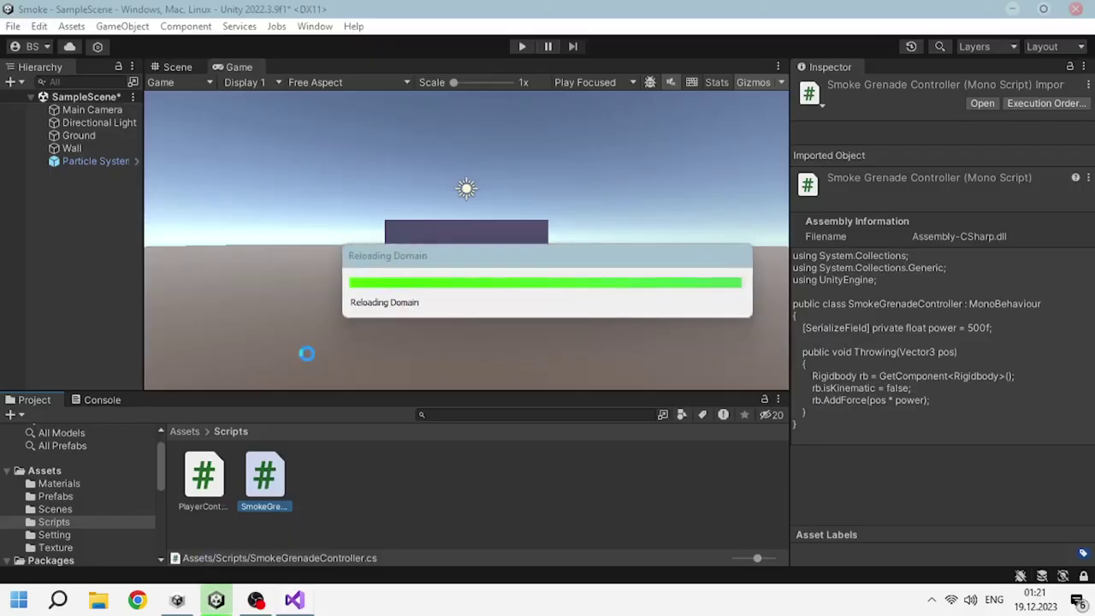
{"action": "left_click", "coordinate": [55, 496]}
{"action": "left_click", "coordinate": [54, 522]}
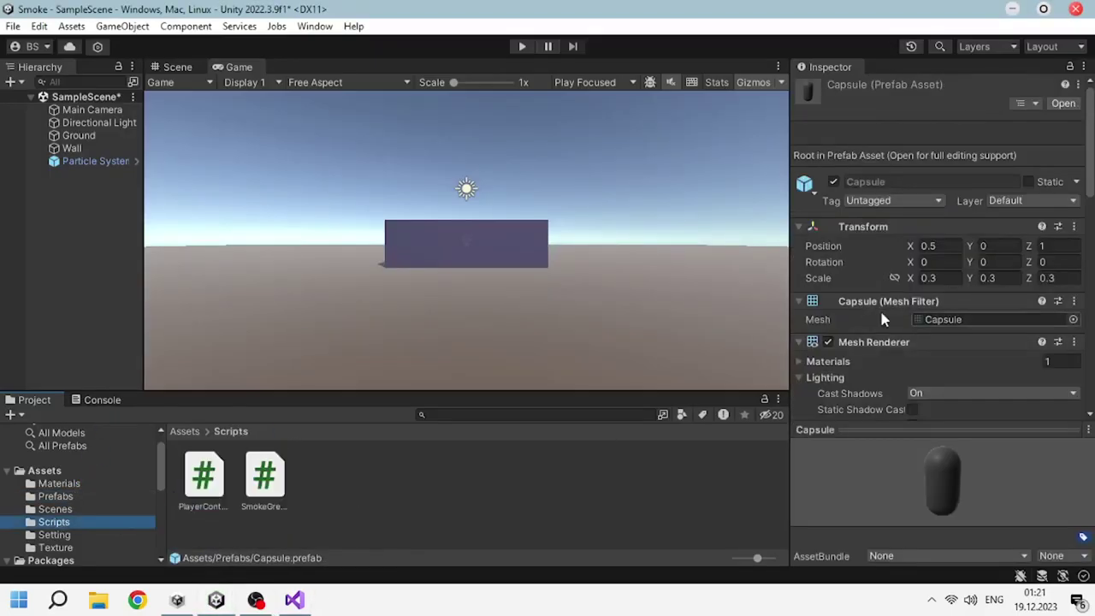
{"action": "left_click_drag", "start_coordinate": [264, 475], "coordinate": [836, 378]}
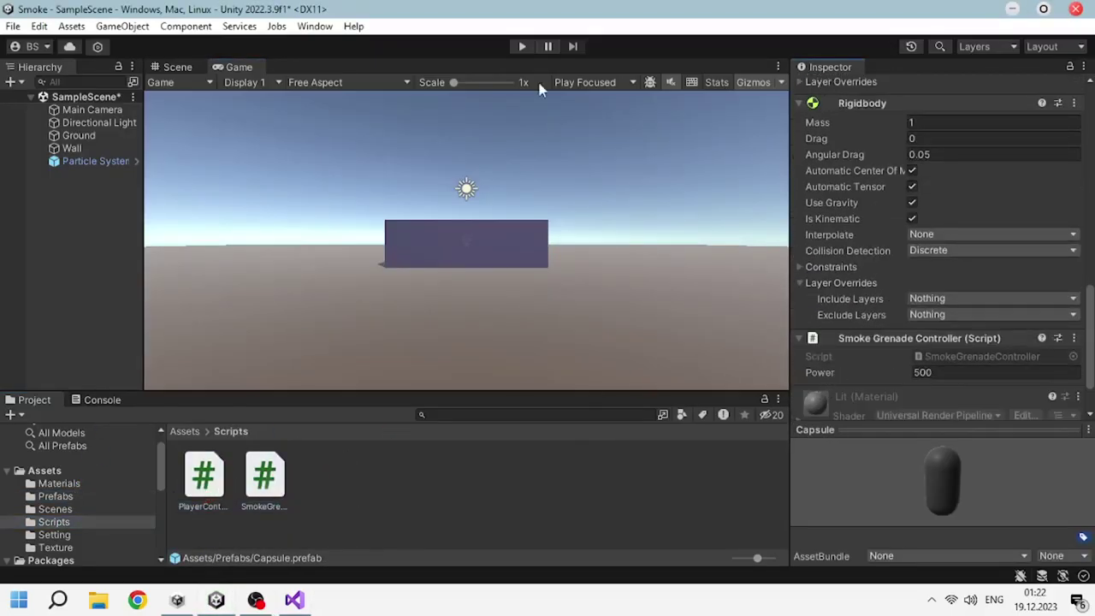
{"action": "left_click", "coordinate": [522, 46]}
{"action": "left_click", "coordinate": [293, 599]}
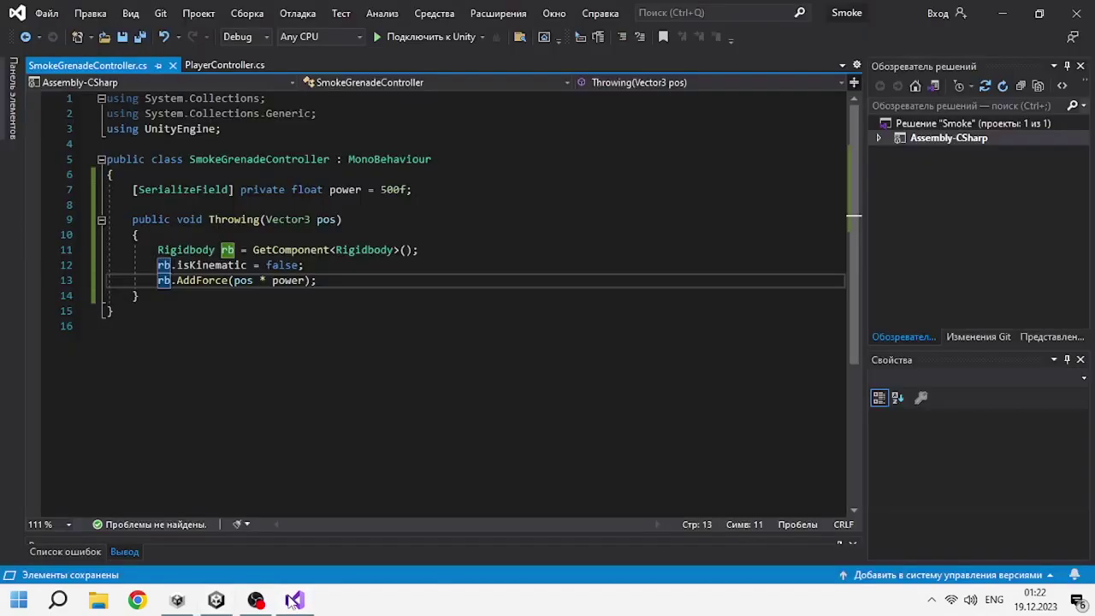
- Call goGrenade.GetComponent<SmokeGrenadeController>().Throwing(mainCamera.transform.forward) on mouse release and test the throw
{"action": "key", "text": "ctrl+Tab"}
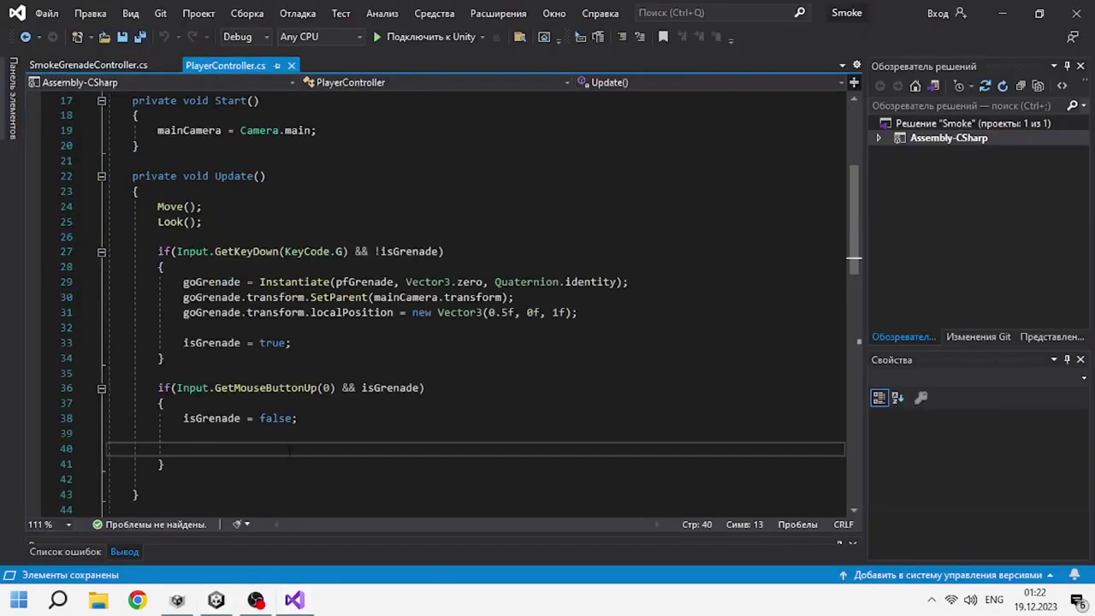
{"action": "type", "text": "goGrenade.GetComponent<SmokeGr"}
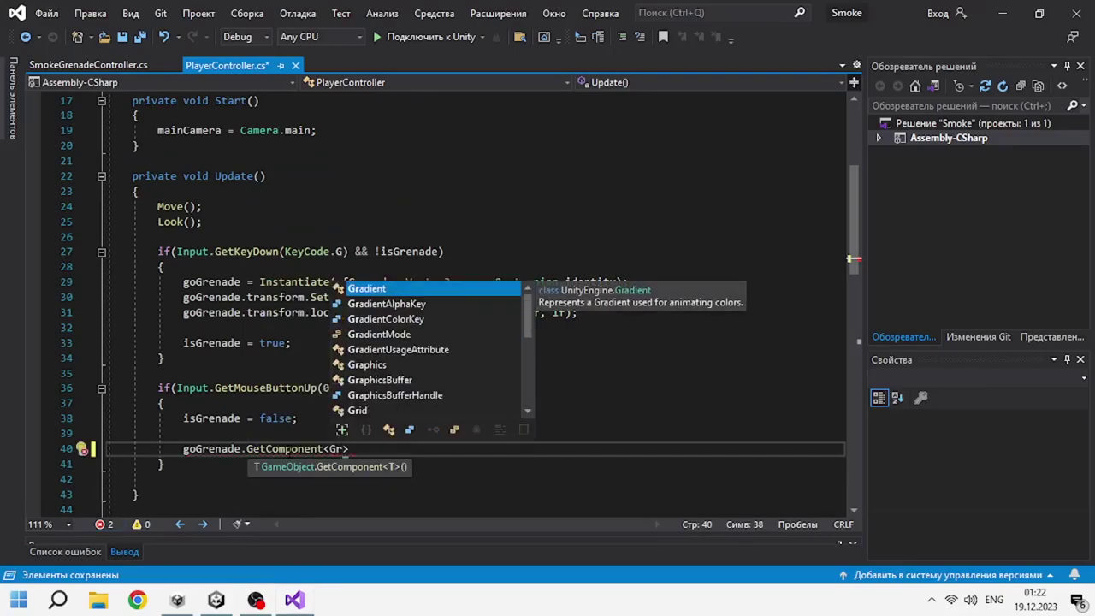
{"action": "type", "text": "enade"}
{"action": "key", "text": "Tab"}
{"action": "type", "text": "().Throwing"}
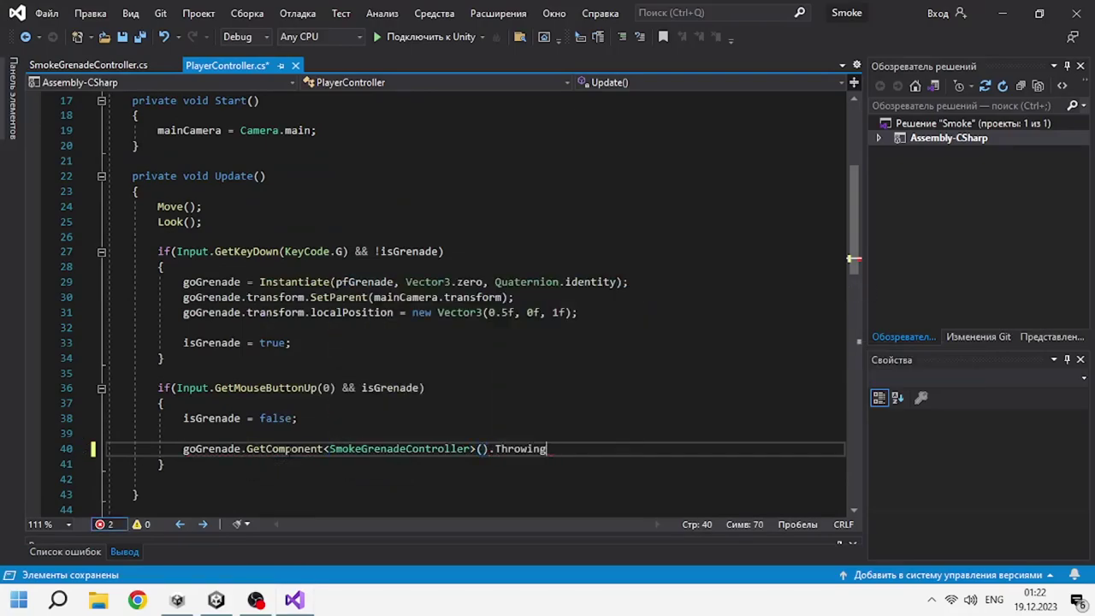
{"action": "type", "text": "(mainCamera.transform.forward);"}
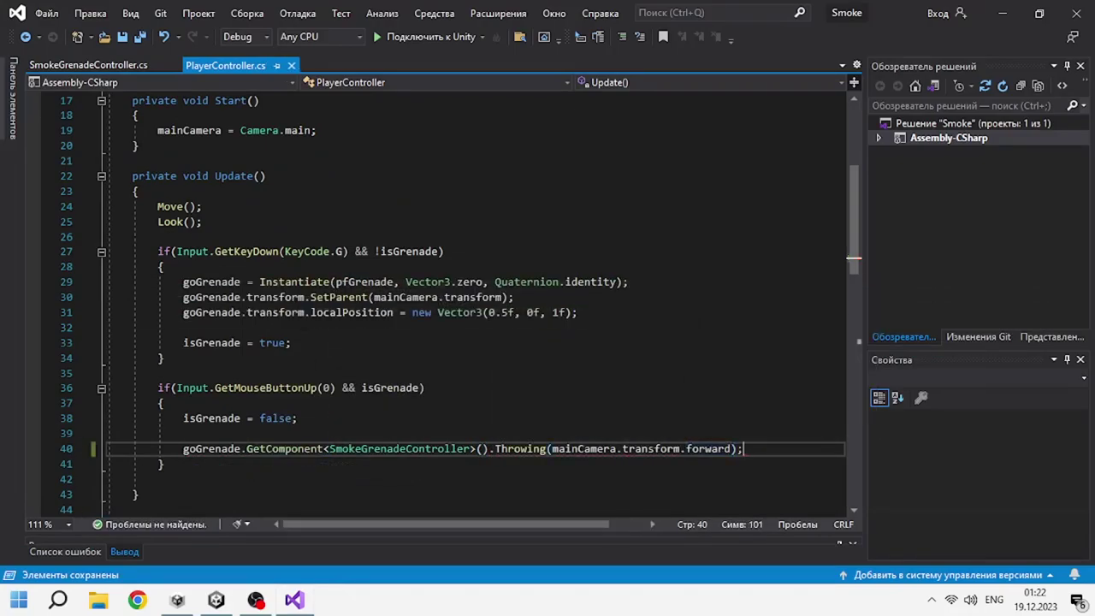
{"action": "key", "text": "alt+Tab"}
{"action": "key", "text": "ctrl+p"}
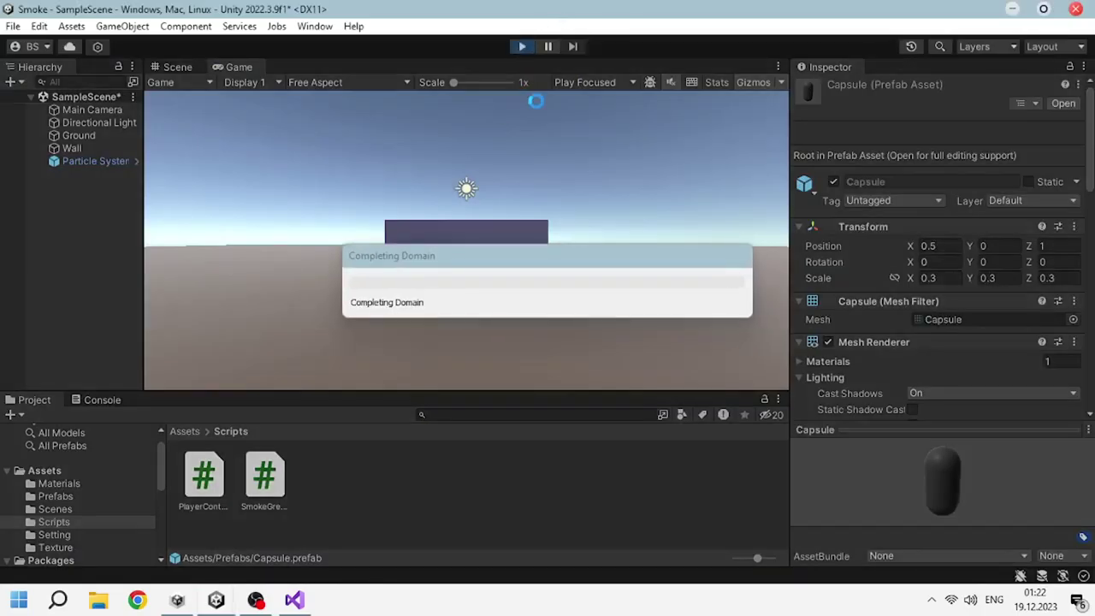
{"action": "left_click", "coordinate": [531, 189]}
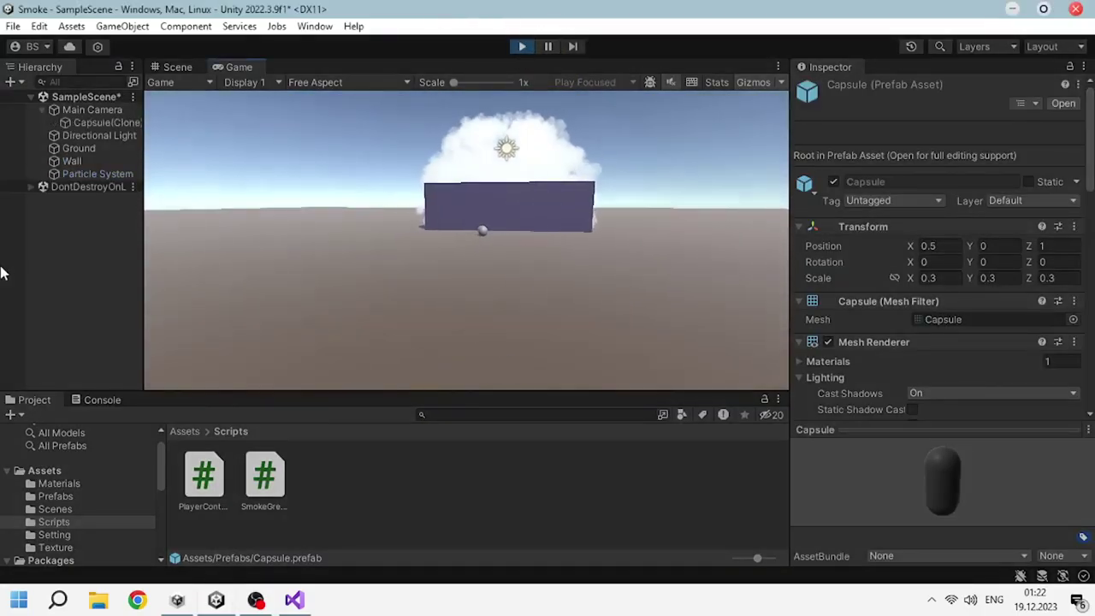
- Unparent the grenade with goGrenade.transform.parent = null before throwing it
{"action": "key", "text": "alt+Tab"}
{"action": "type", "text": "goGrenade.transform.parent = null;"}
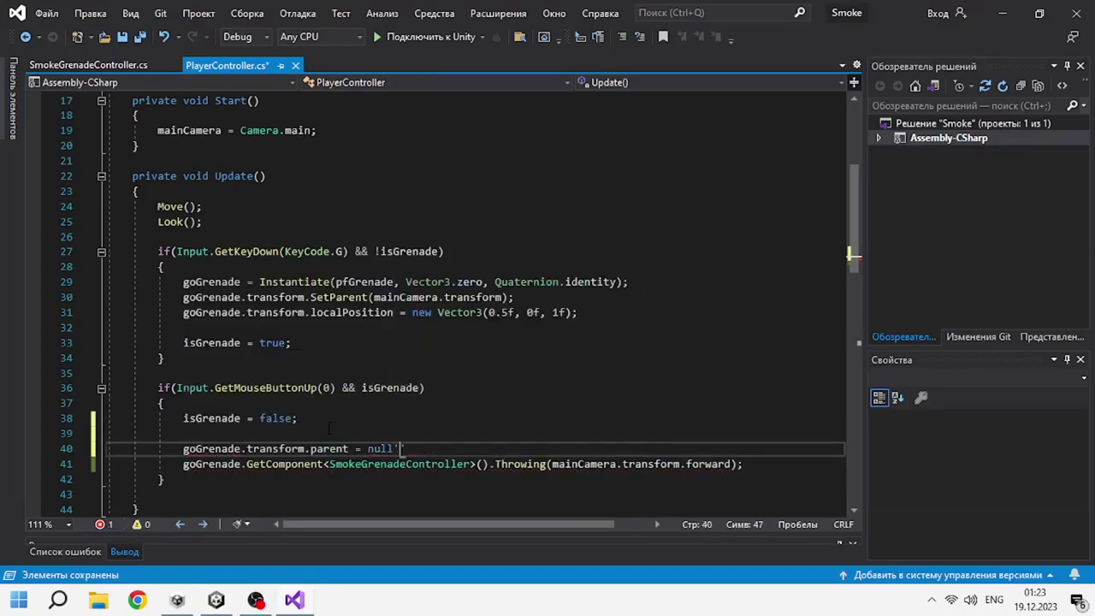
{"action": "key", "text": "alt+Tab"}
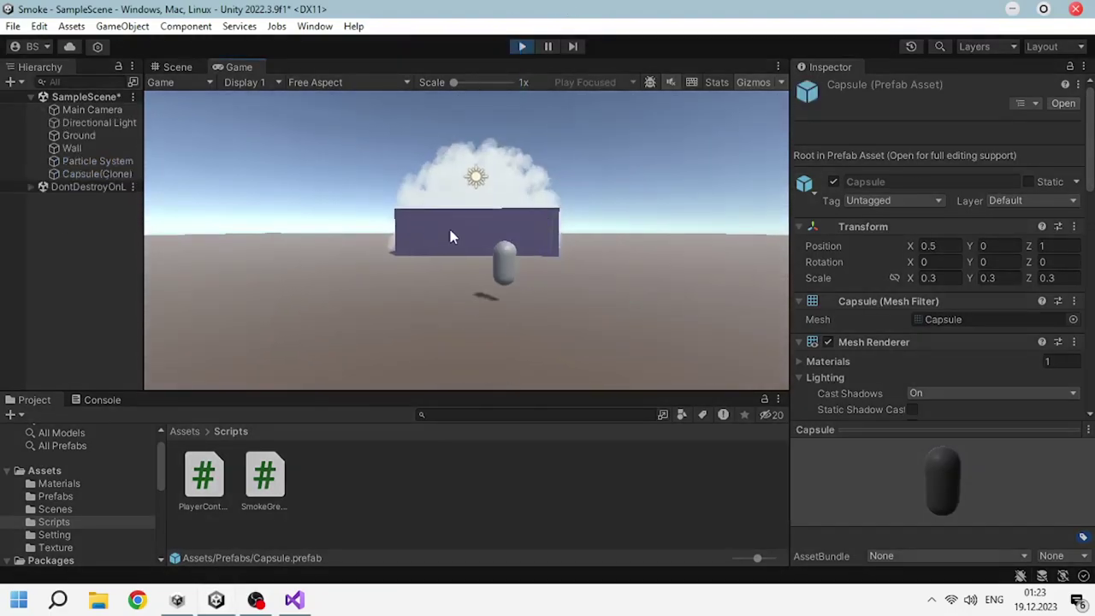
- Stop the game and choose Destroy as the Particle System prefab's Stop Action
{"action": "left_click", "coordinate": [521, 46]}
{"action": "left_click", "coordinate": [58, 483]}
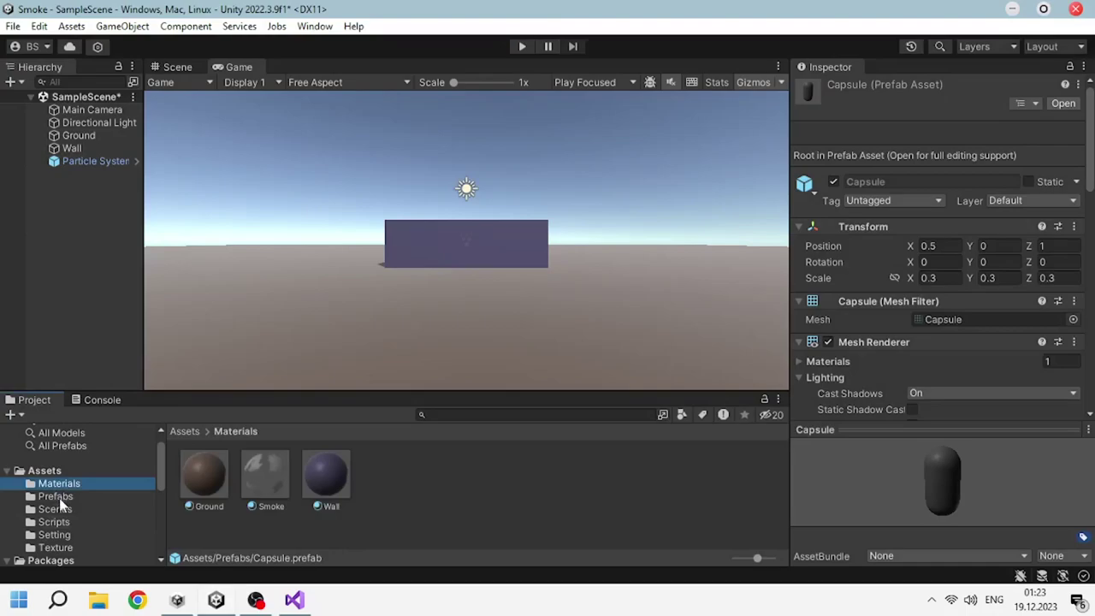
{"action": "left_click", "coordinate": [54, 496]}
{"action": "left_click", "coordinate": [265, 475]}
{"action": "scroll", "coordinate": [919, 394], "scroll_direction": "down", "scroll_amount": 3}
{"action": "scroll", "coordinate": [933, 342], "scroll_direction": "down", "scroll_amount": 3}
{"action": "left_click", "coordinate": [917, 324]}
{"action": "left_click", "coordinate": [920, 371]}
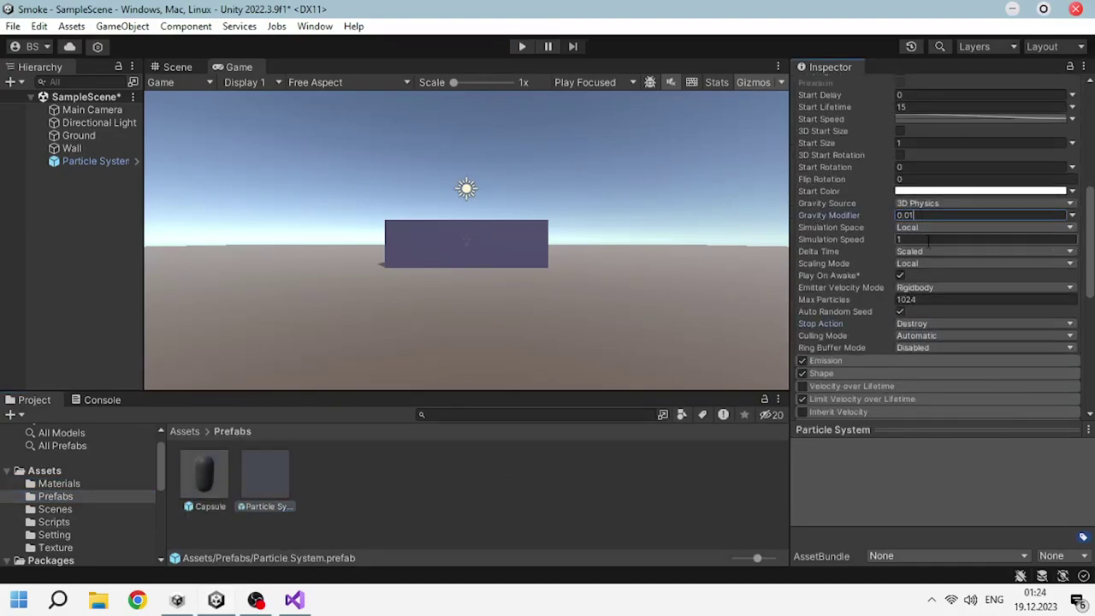
{"action": "left_click", "coordinate": [95, 161]}
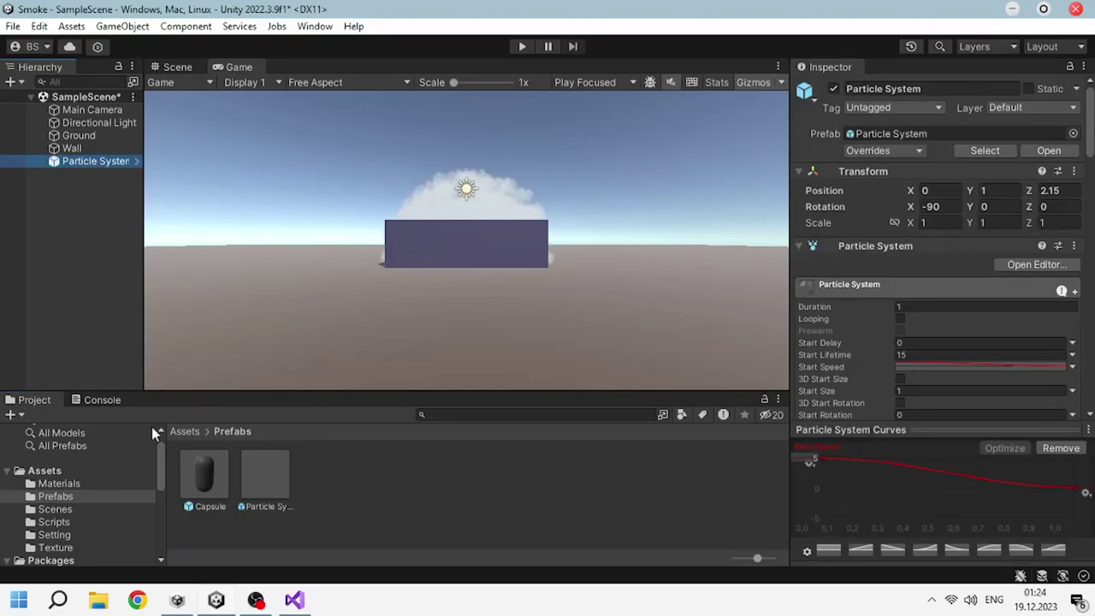
- Add a new line below the power field in the SmokeGrenadeController script
{"action": "left_click", "coordinate": [293, 599]}
{"action": "scroll", "coordinate": [854, 255], "scroll_direction": "up", "scroll_amount": 5}
{"action": "left_click", "coordinate": [88, 65]}
{"action": "left_click", "coordinate": [446, 189]}
{"action": "key", "text": "Return"}
- Add a private bool isActive field and an Update method that returns early when not active
{"action": "key", "text": "Return"}
{"action": "type", "text": "void U"}
{"action": "key", "text": "Return"}
{"action": "key", "text": "Up"}
{"action": "key", "text": "Up"}
{"action": "key", "text": "Up"}
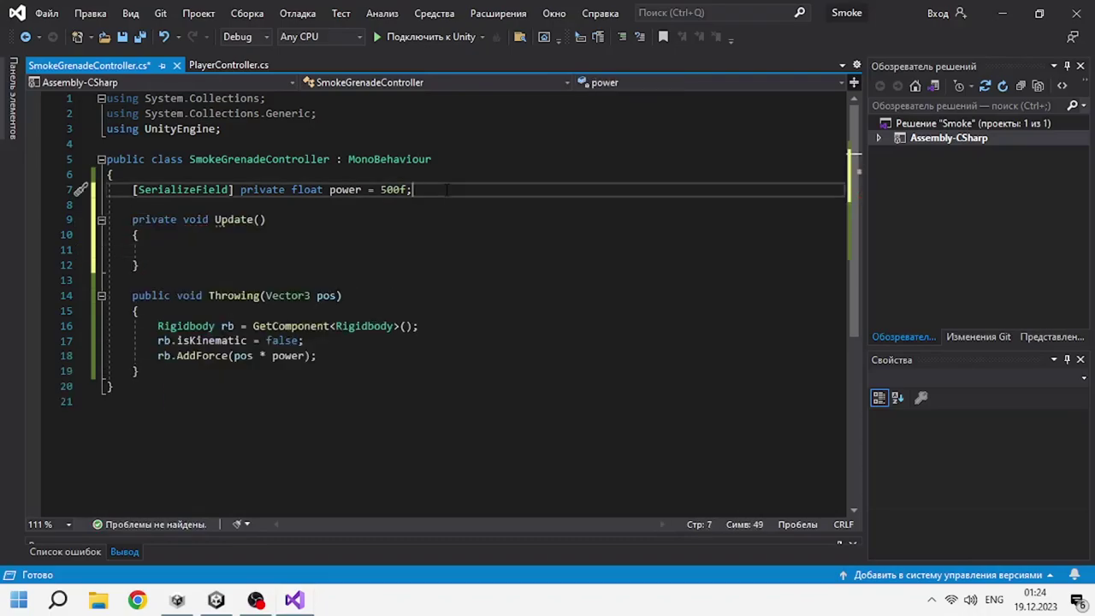
{"action": "key", "text": "Down"}
{"action": "key", "text": "Down"}
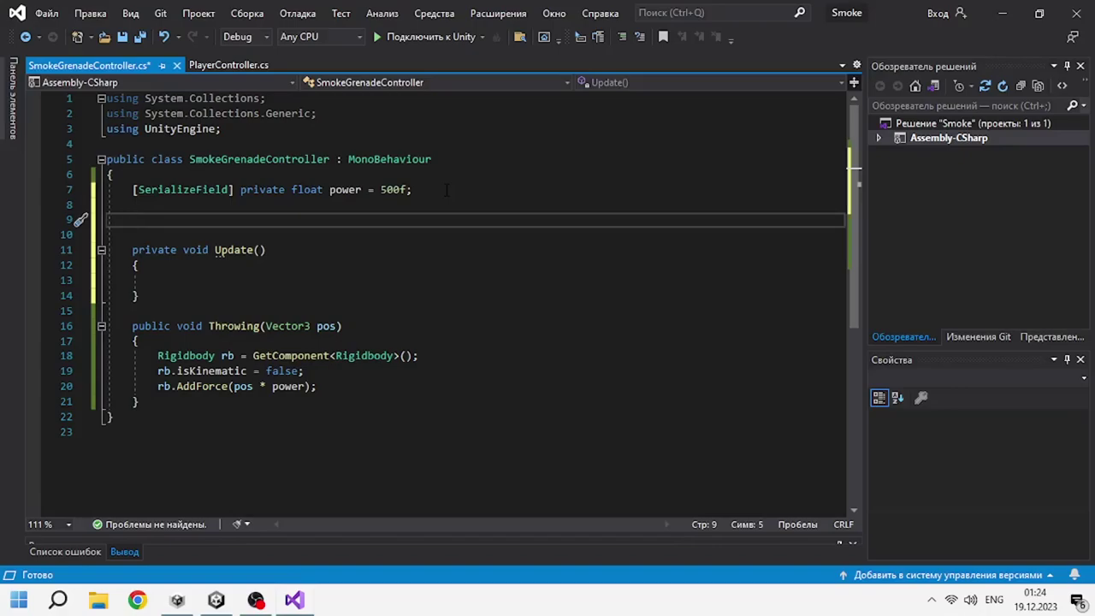
{"action": "type", "text": "private "}
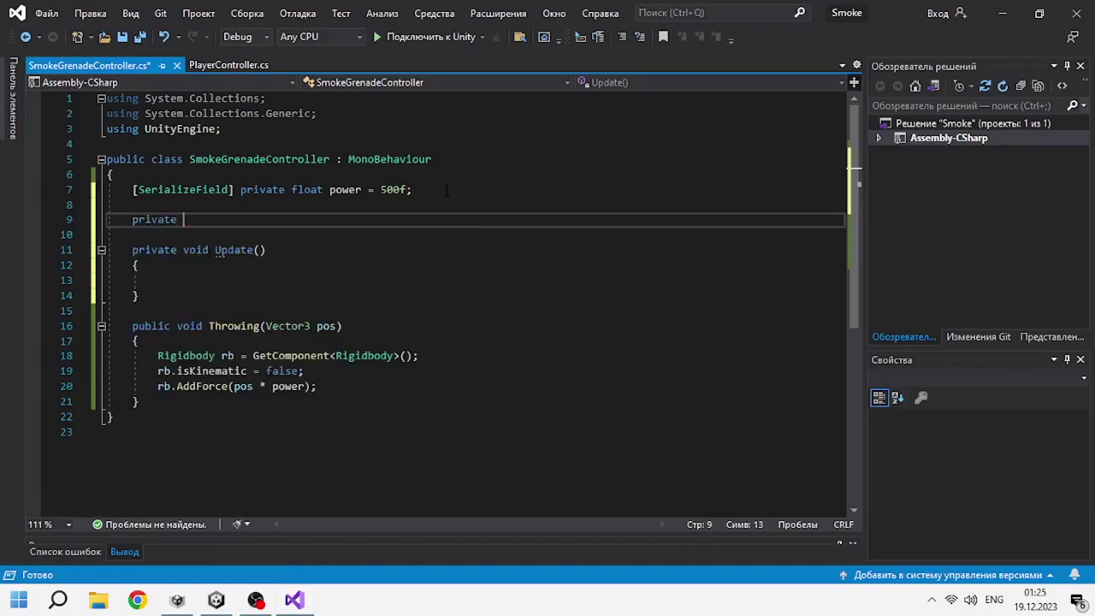
{"action": "type", "text": "bol"}
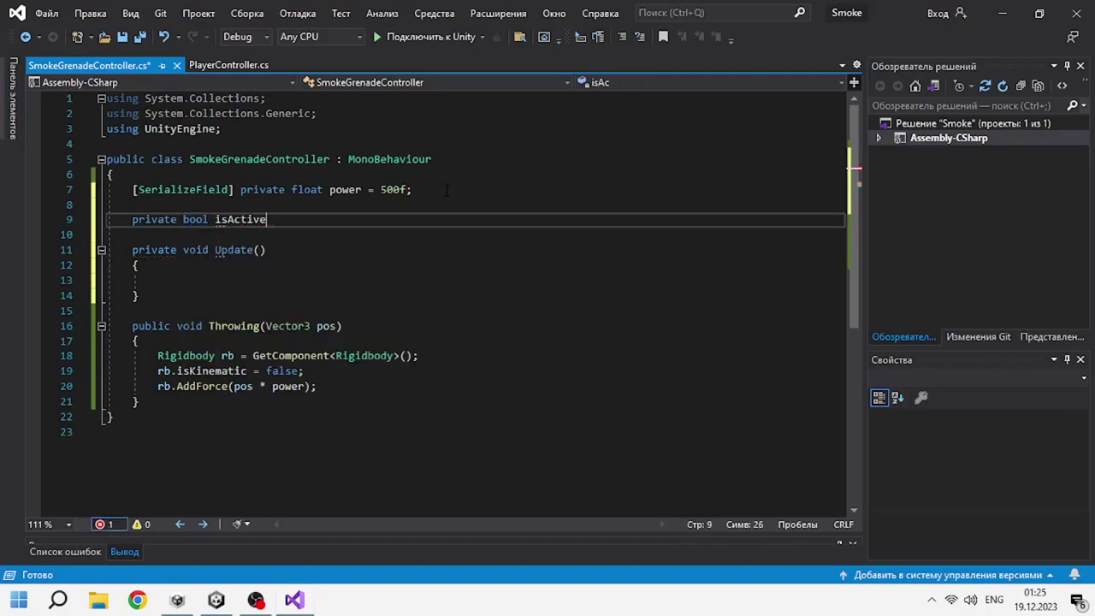
{"action": "key", "text": "Down"}
{"action": "key", "text": "Down"}
{"action": "key", "text": "Down"}
{"action": "type", "text": "if (!isA"}
{"action": "key", "text": "Tab"}
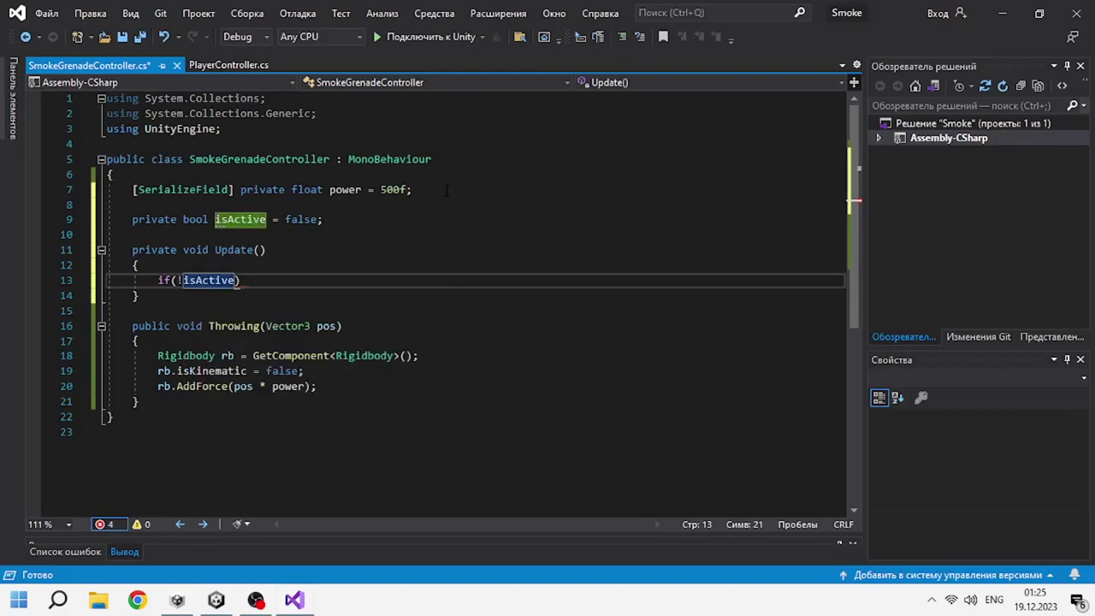
{"action": "key", "text": "Return"}
{"action": "type", "text": "return;"}
{"action": "key", "text": "Return"}
{"action": "key", "text": "Return"}
- Add a serialized float activeTime field and a private float timer = 0f field
{"action": "left_click", "coordinate": [446, 189]}
{"action": "key", "text": "Return"}
{"action": "type", "text": "[SerializeField] private float activeTime = 5f"}
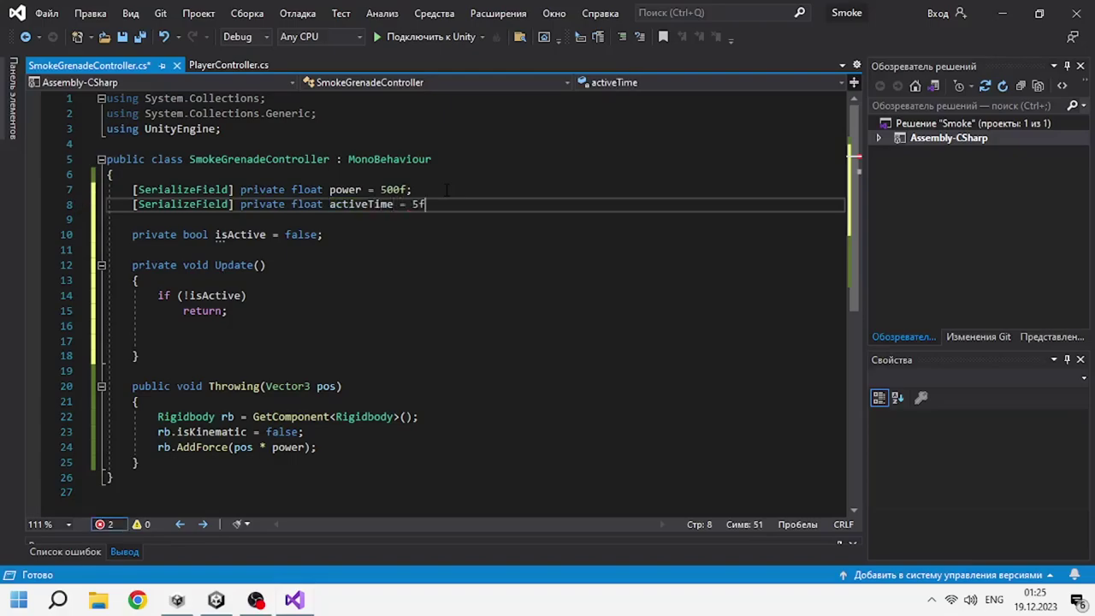
{"action": "type", "text": ";"}
{"action": "key", "text": "Return"}
{"action": "key", "text": "Return"}
{"action": "type", "text": "private float "}
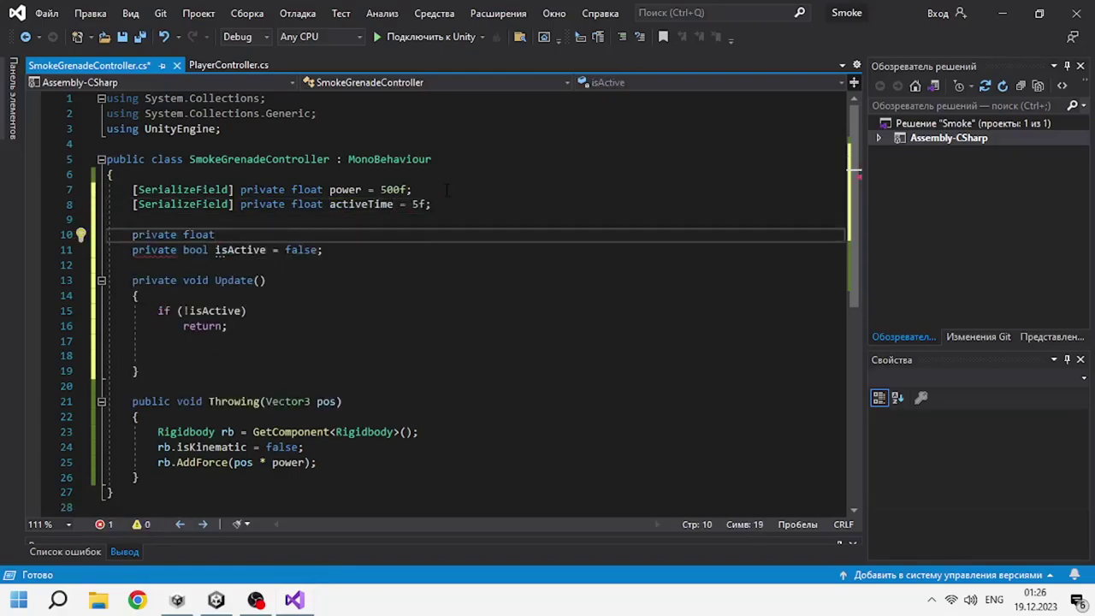
{"action": "type", "text": "timer = 0f;"}
- In Update, add timer += Time.deltaTime and open an if (timer >= activeTime) block
{"action": "scroll", "coordinate": [447, 190], "scroll_direction": "down", "scroll_amount": 1}
{"action": "left_click", "coordinate": [259, 310]}
{"action": "type", "text": "ti"}
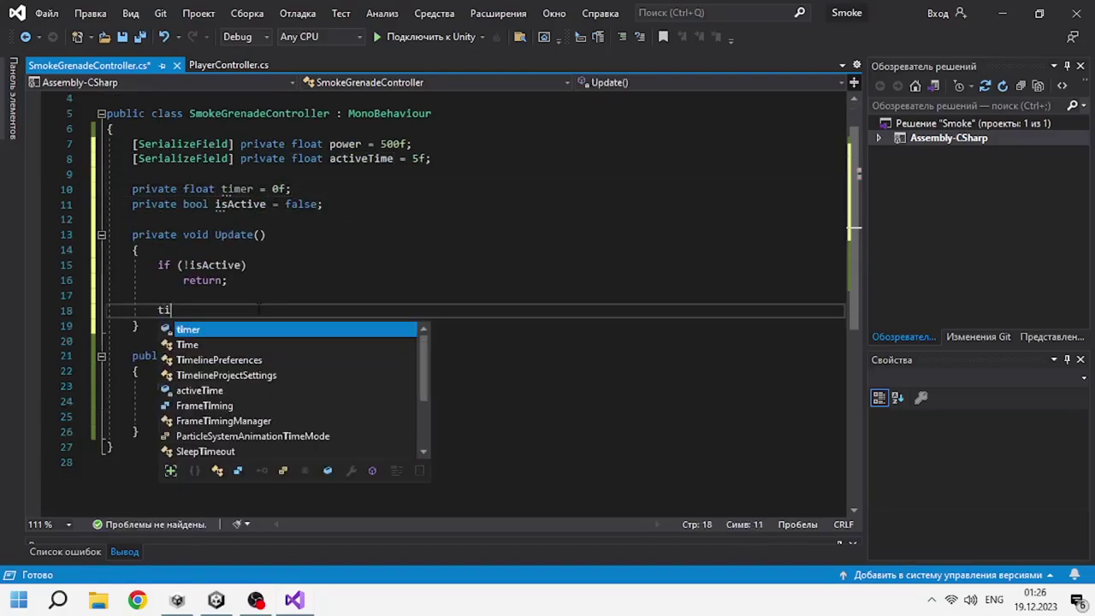
{"action": "type", "text": "mer += Time.d"}
{"action": "key", "text": "Tab"}
{"action": "type", "text": ";"}
{"action": "key", "text": "Return"}
{"action": "type", "text": "if(timer >= a"}
{"action": "key", "text": "Tab"}
{"action": "key", "text": "End"}
{"action": "key", "text": "Return"}
{"action": "type", "text": "{"}
- Set isActive = true after the AddForce throw and start an Instantiate call in the timer block
{"action": "key", "text": "Return"}
{"action": "left_click", "coordinate": [349, 382]}
{"action": "key", "text": "Return"}
{"action": "key", "text": "Return"}
{"action": "type", "text": "isActive = true;"}
{"action": "left_click", "coordinate": [351, 266]}
{"action": "type", "text": "In"}
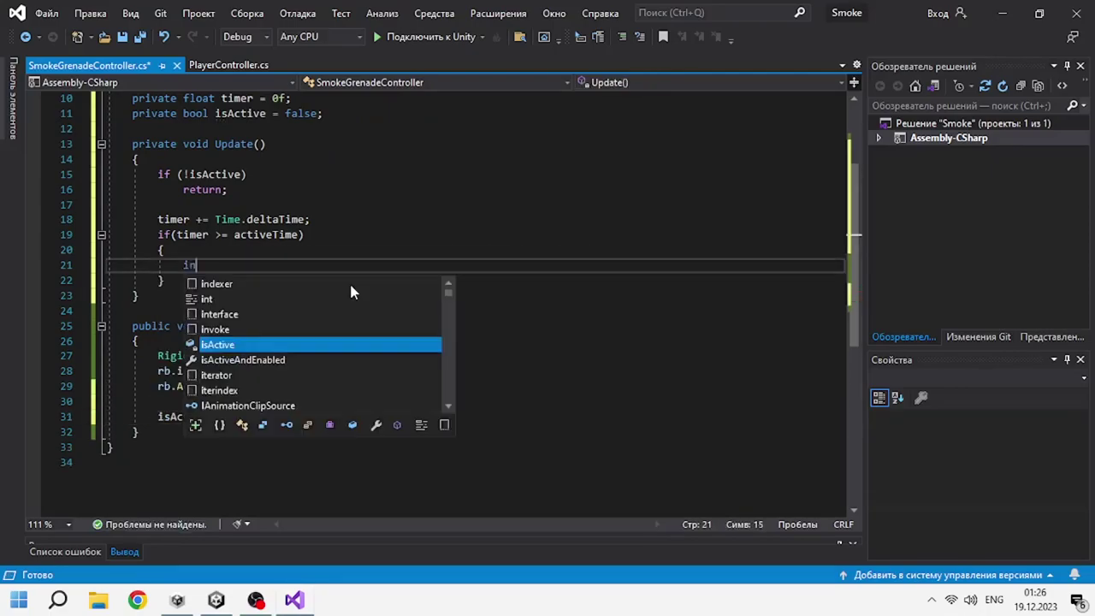
{"action": "key", "text": "Tab"}
- Add a serialized GameObject pfSmoke field and instantiate it at transform.position with Quaternion.identity
{"action": "scroll", "coordinate": [351, 283], "scroll_direction": "up", "scroll_amount": 3}
{"action": "left_click", "coordinate": [462, 205]}
{"action": "key", "text": "Return"}
{"action": "type", "text": "[Ser"}
{"action": "key", "text": "Tab"}
{"action": "type", "text": "] private "}
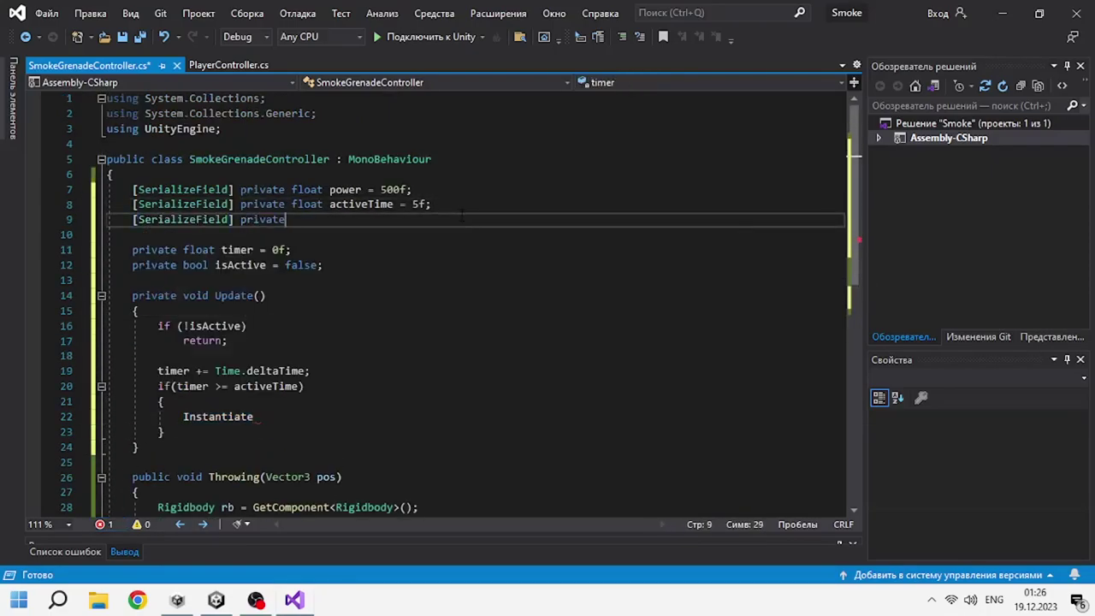
{"action": "type", "text": "GameObject pfSmoke;"}
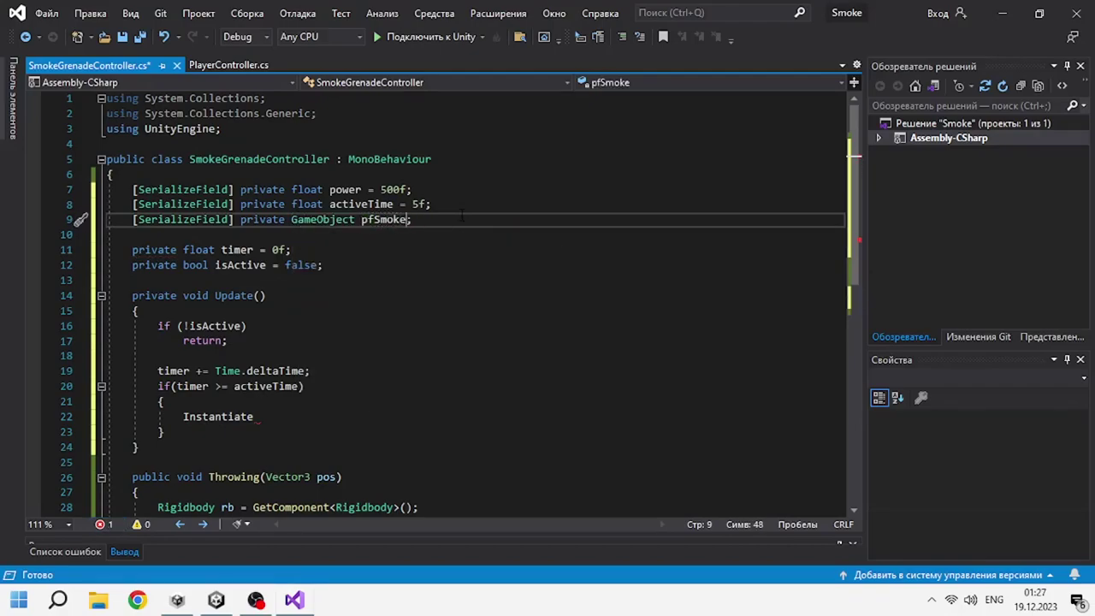
{"action": "left_click", "coordinate": [314, 415]}
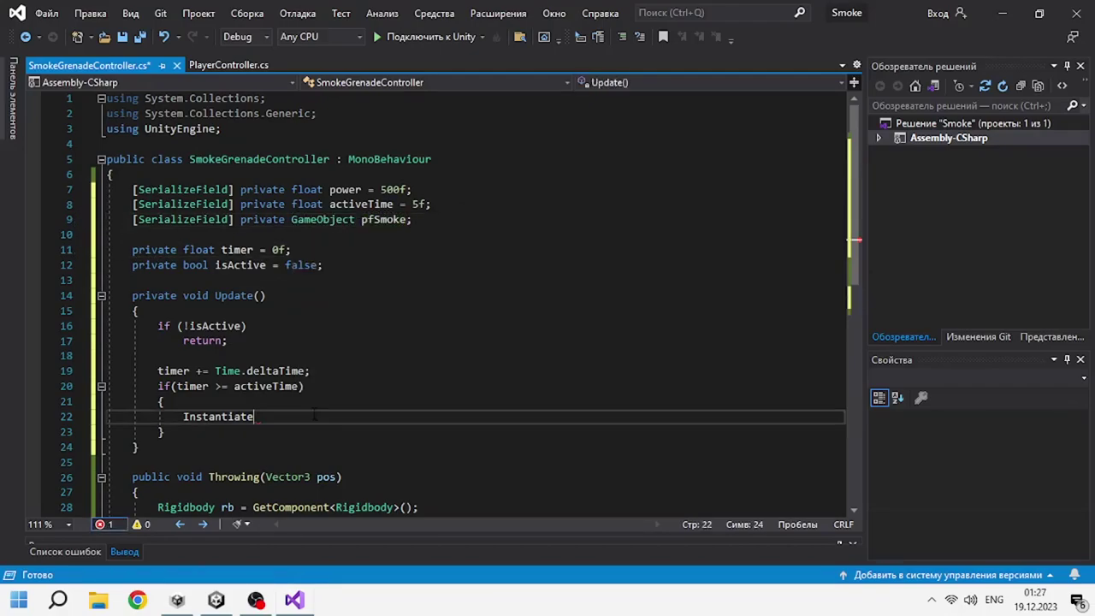
{"action": "type", "text": "(pfSmoke, transform.parent"}
{"action": "key", "text": "BackSpace"}
{"action": "key", "text": "BackSpace"}
{"action": "key", "text": "BackSpace"}
{"action": "type", "text": "position, Quaternion.identity);"}
{"action": "scroll", "coordinate": [428, 299], "scroll_direction": "down", "scroll_amount": 3}
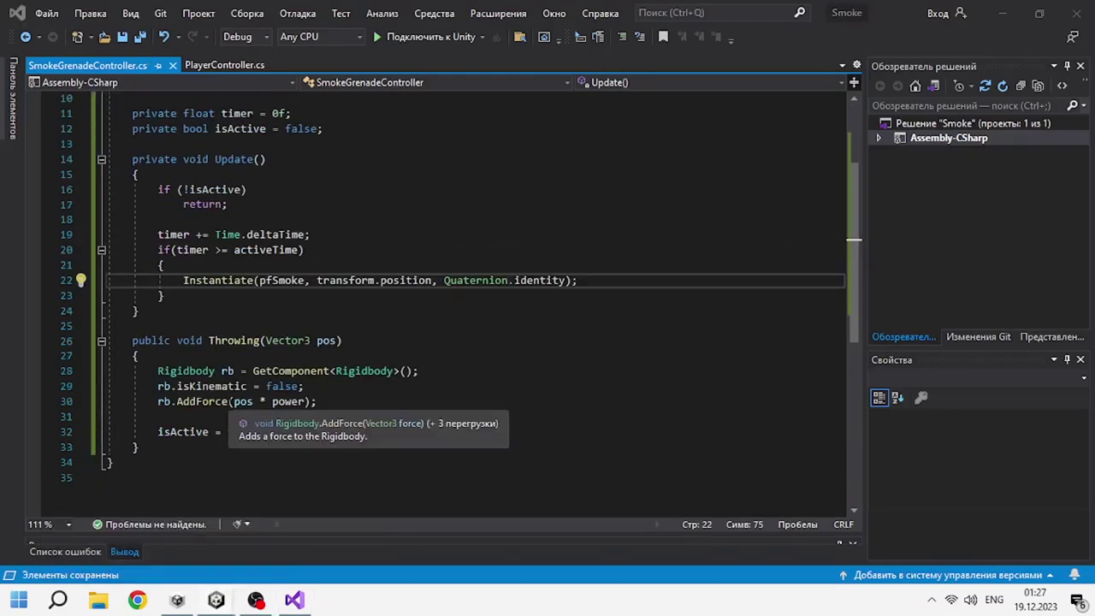
- Save, assign the Particle System prefab to the Capsule prefab's Pf Smoke, and test-play
{"action": "key", "text": "alt+Tab"}
{"action": "left_click", "coordinate": [521, 48]}
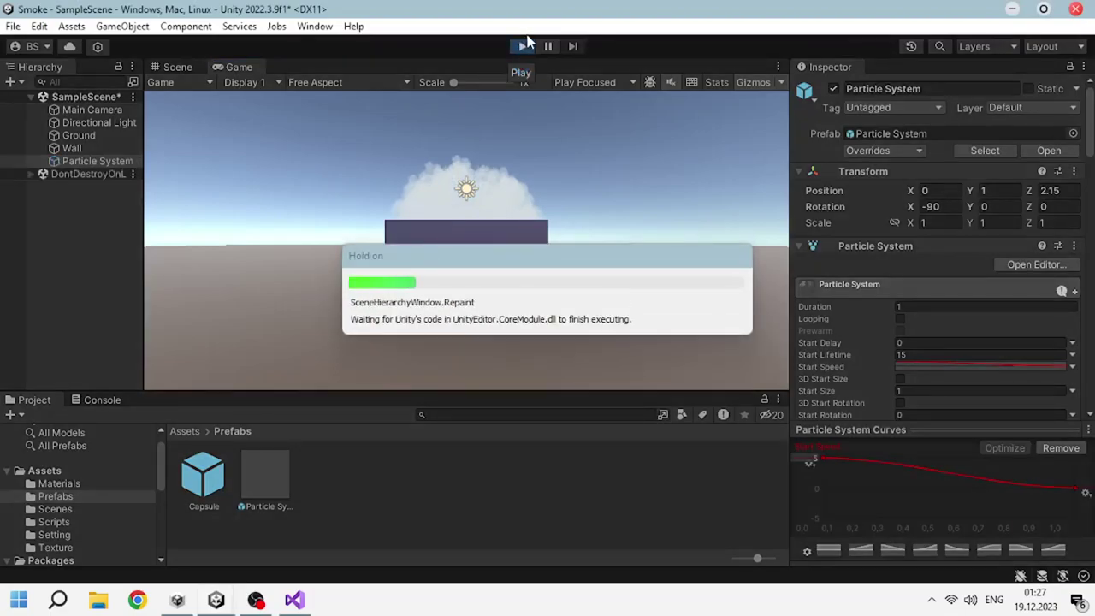
{"action": "left_click", "coordinate": [203, 475]}
{"action": "left_click_drag", "start_coordinate": [266, 475], "coordinate": [947, 315]}
{"action": "key", "text": "ctrl+p"}
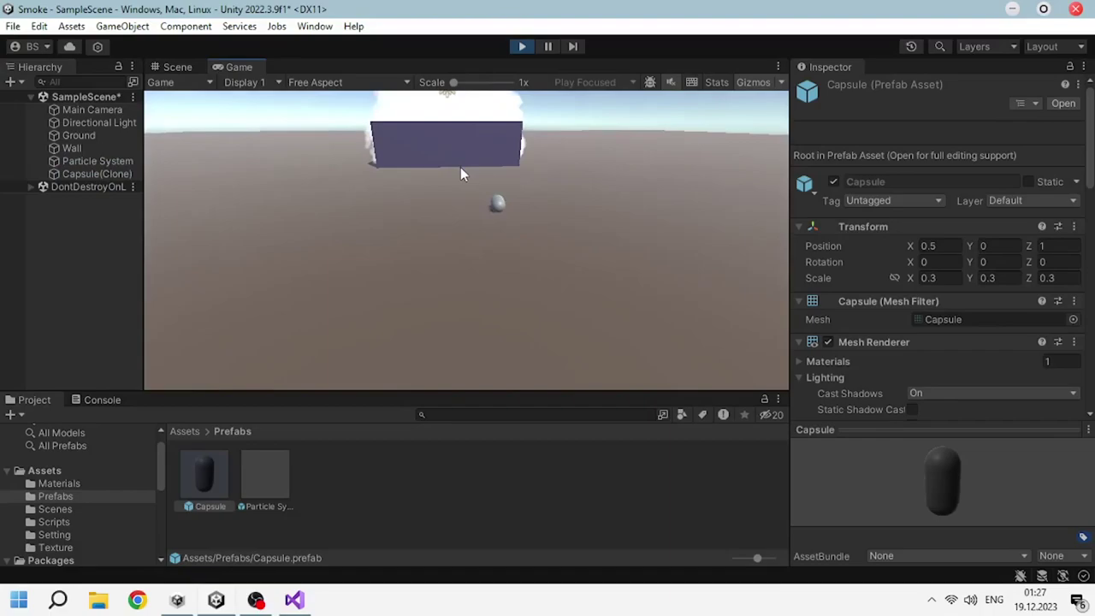
{"action": "left_click", "coordinate": [522, 47]}
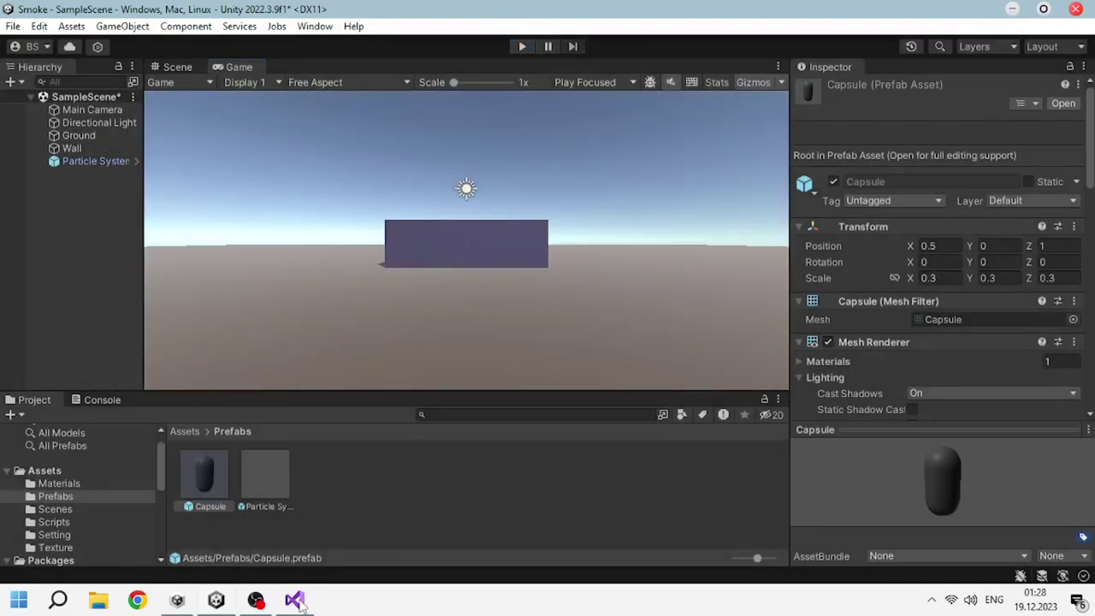
- Add Destroy(gameObject) after the Instantiate call and replay the game in Unity
{"action": "key", "text": "alt+Tab"}
{"action": "key", "text": "Return"}
{"action": "type", "text": "Des(ga;"}
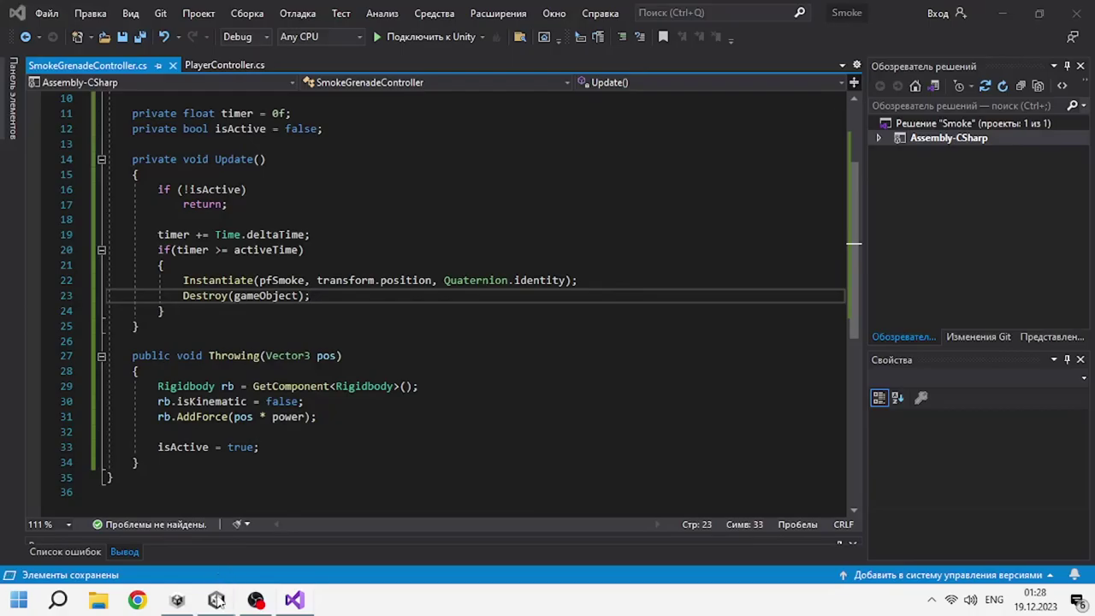
{"action": "left_click", "coordinate": [217, 599]}
{"action": "left_click", "coordinate": [521, 46]}
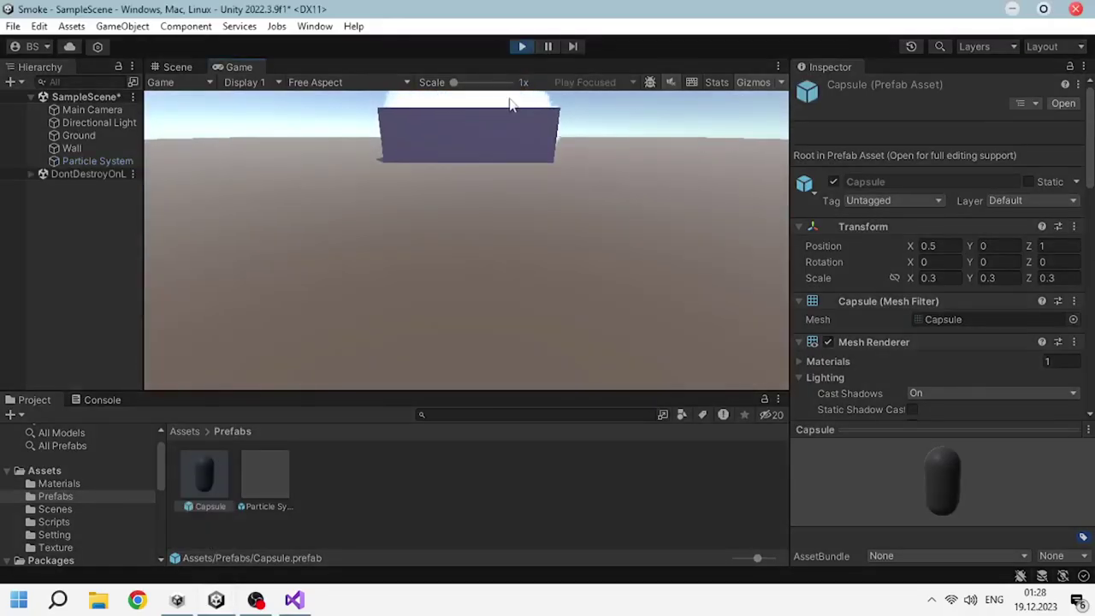
- Spawn and throw a capsule grenade at the wall, then walk in and out of its smoke cloud
{"action": "left_click", "coordinate": [588, 246]}
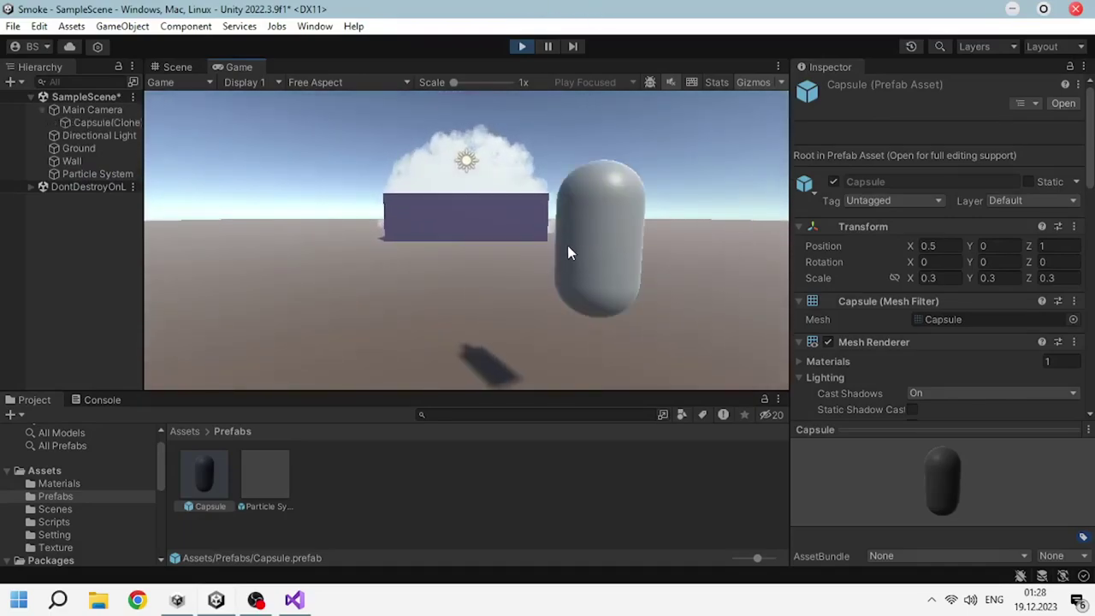
{"action": "left_click", "coordinate": [567, 244]}
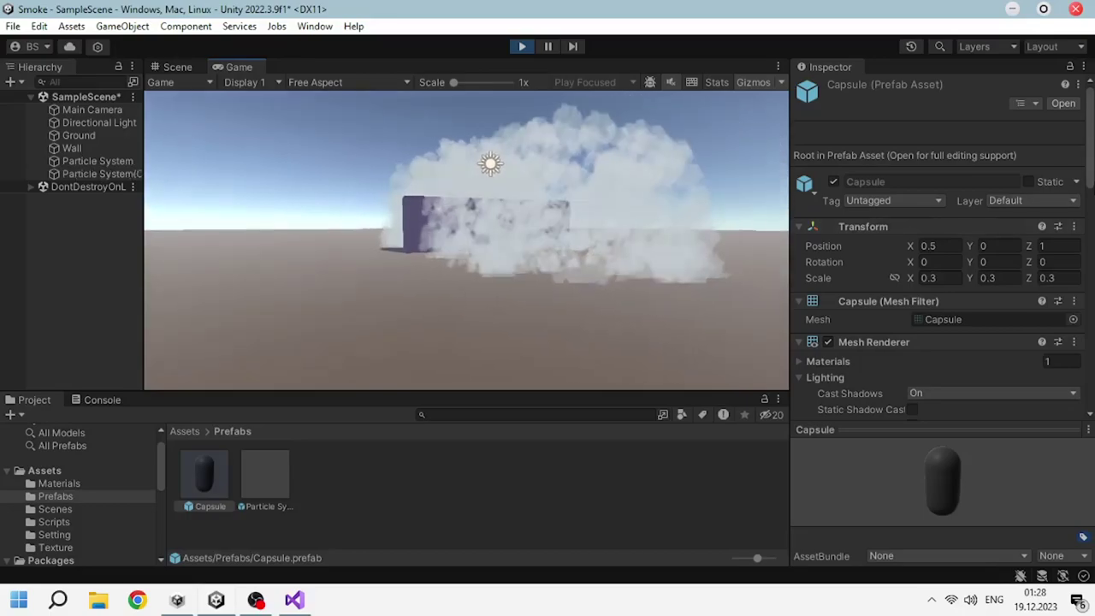
{"action": "key", "text": "a"}
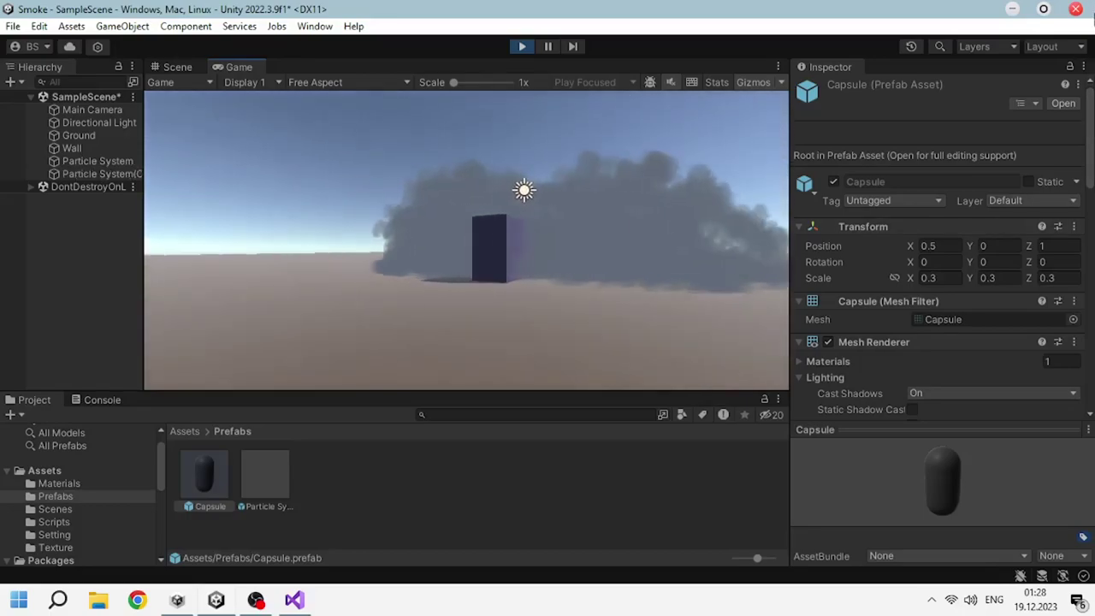
{"action": "key", "text": "w"}
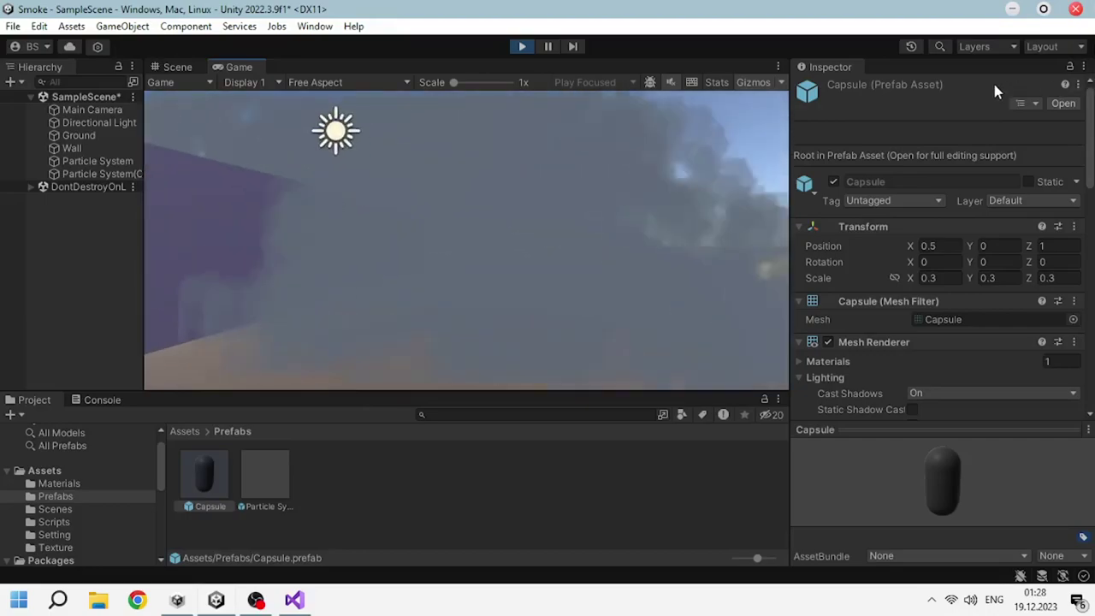
{"action": "key", "text": "d"}
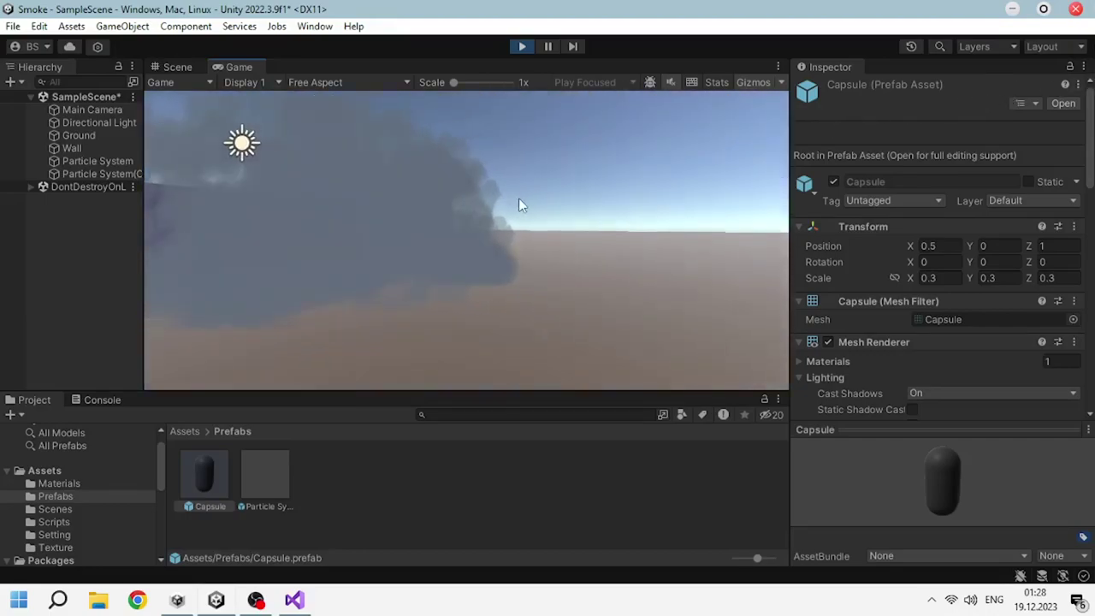
{"action": "key", "text": "a"}
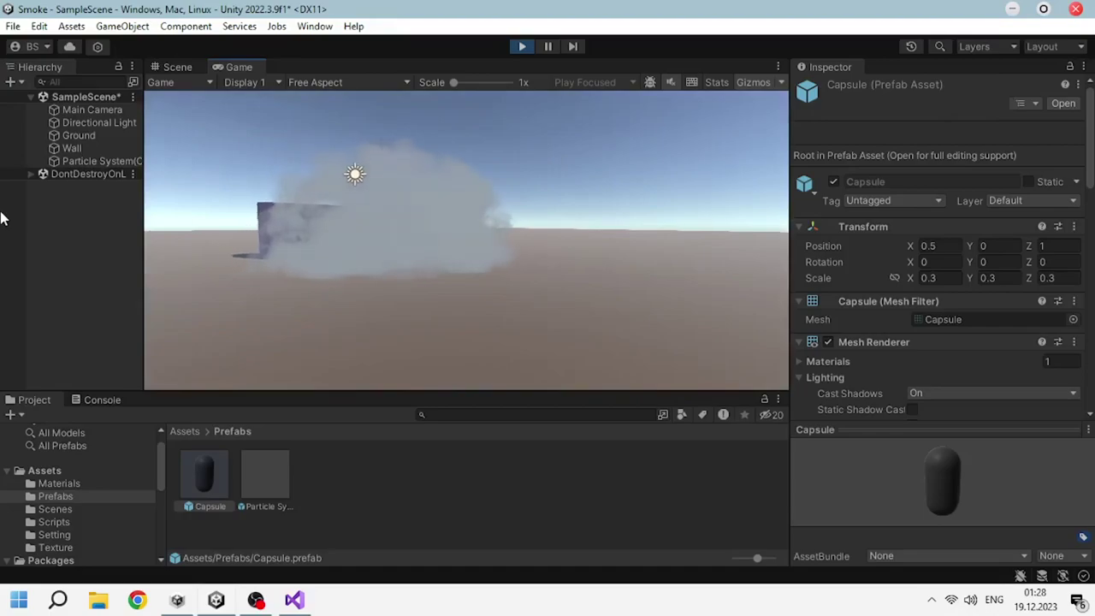
{"action": "key", "text": "a"}
{"action": "key", "text": "d"}
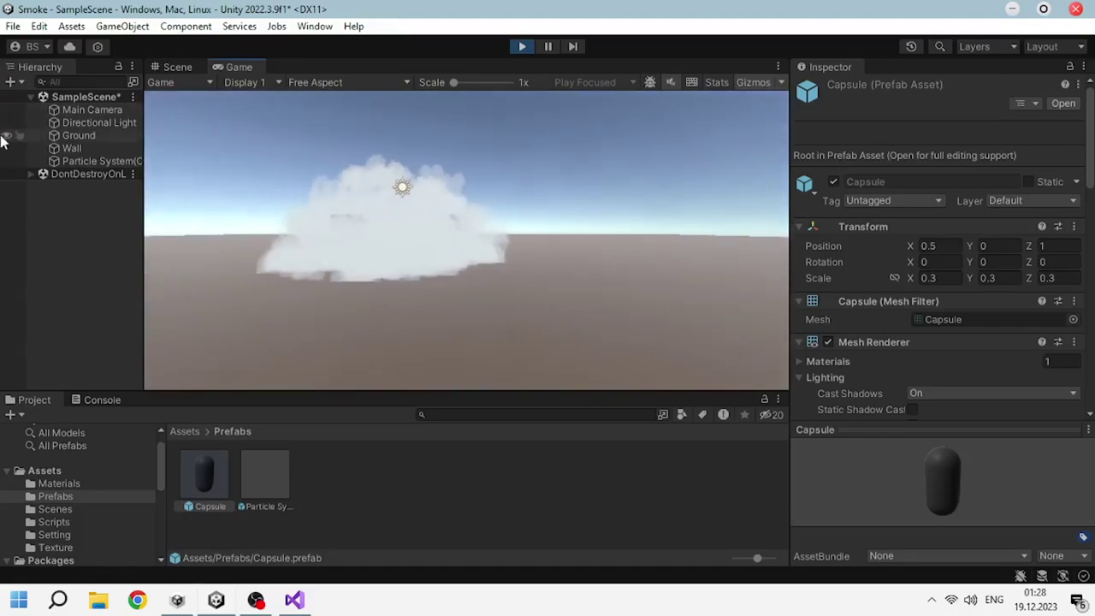
{"action": "key", "text": "w"}
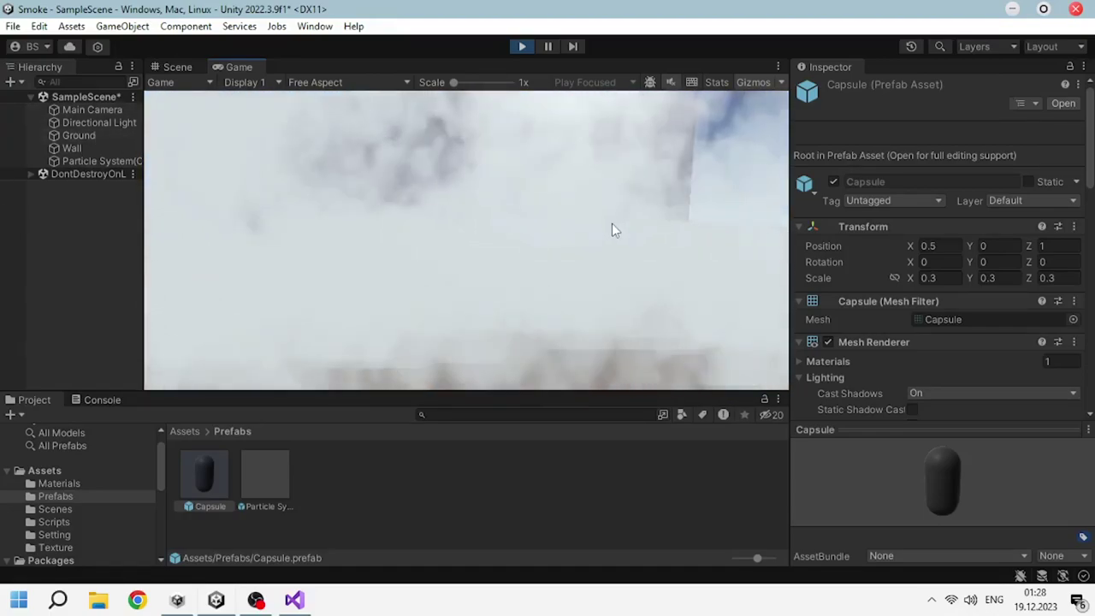
{"action": "key", "text": "s"}
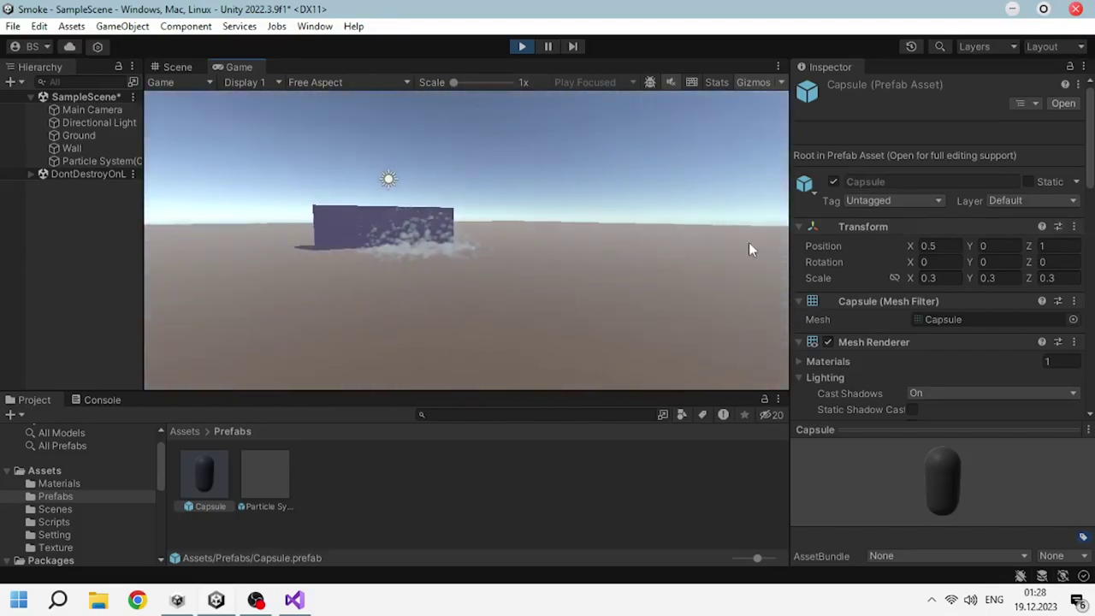
- Spawn and throw two more capsule grenades
{"action": "left_click", "coordinate": [637, 250]}
{"action": "left_click", "coordinate": [476, 253]}
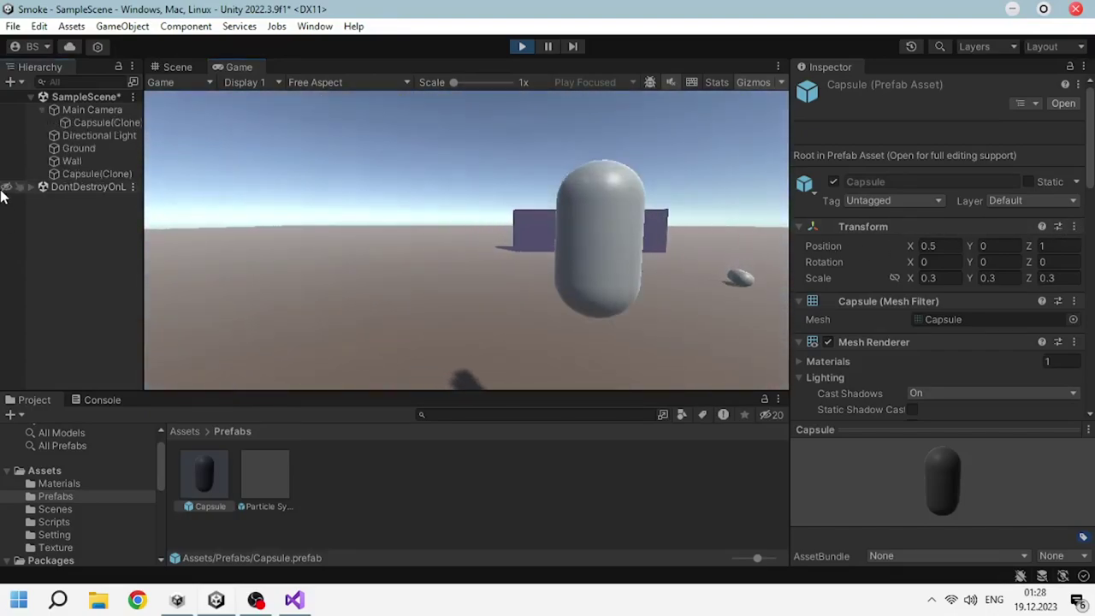
{"action": "left_click", "coordinate": [404, 234]}
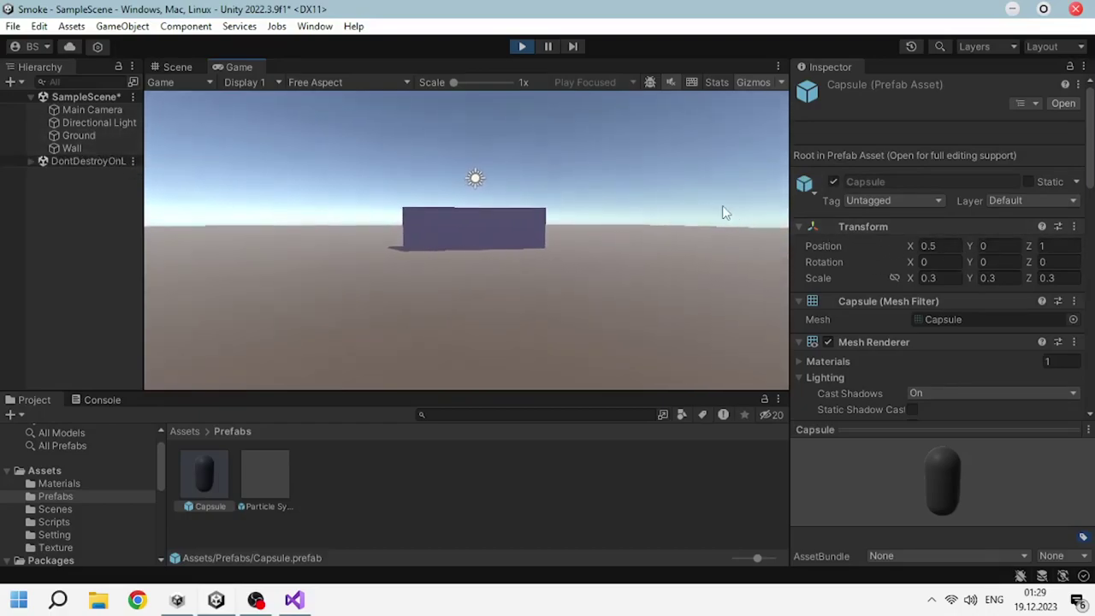
- Spawn a fresh Capsule(Clone) grenade in front of the camera
{"action": "left_click", "coordinate": [600, 238]}
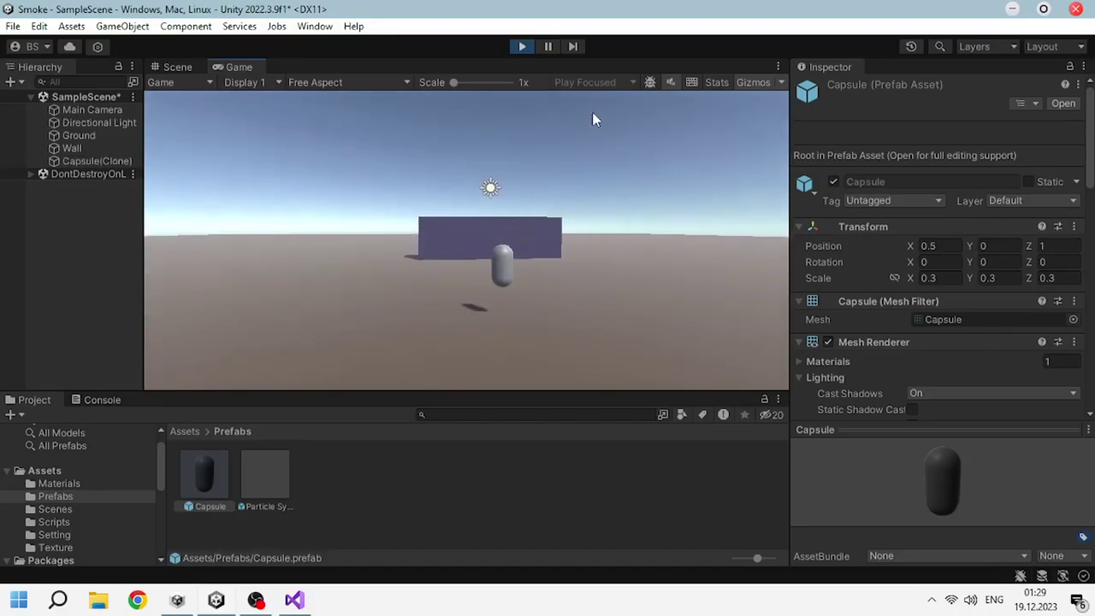